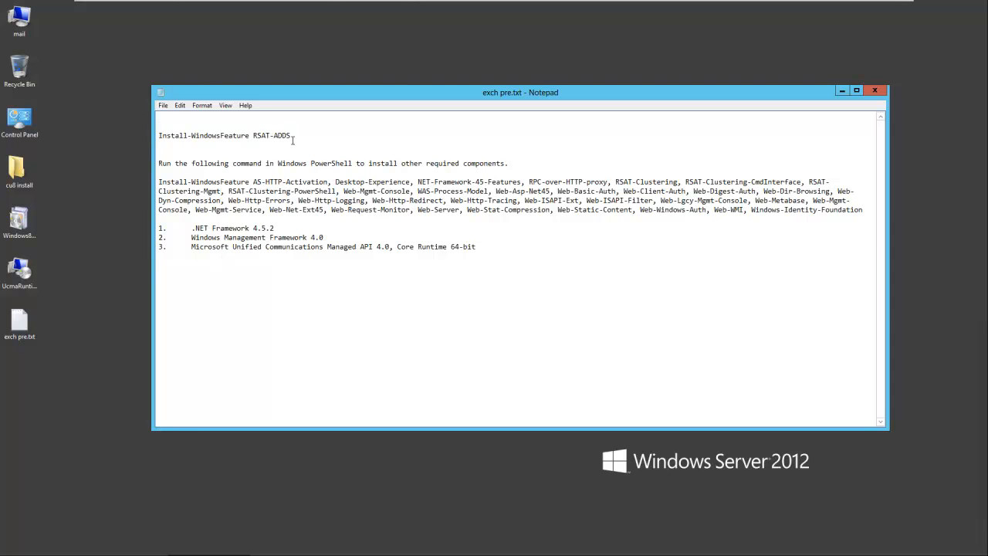
# Step: Copy 'Install-WindowsFeature RSAT-ADDS' from the notes and run it in the admin PowerShell console
pyautogui.moveTo(293, 136); pyautogui.dragTo(156, 136)
pyautogui.rightClick(177, 133)
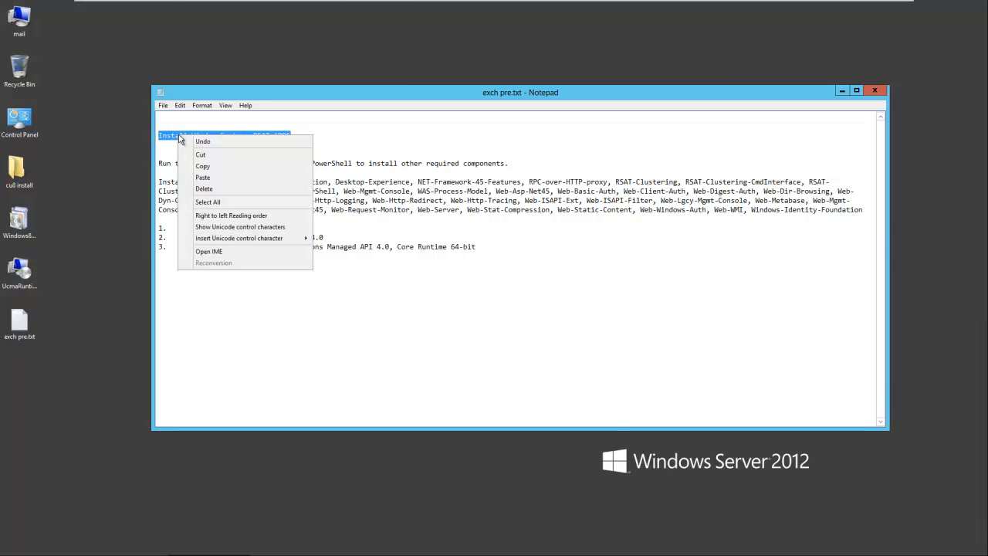
pyautogui.click(205, 167)
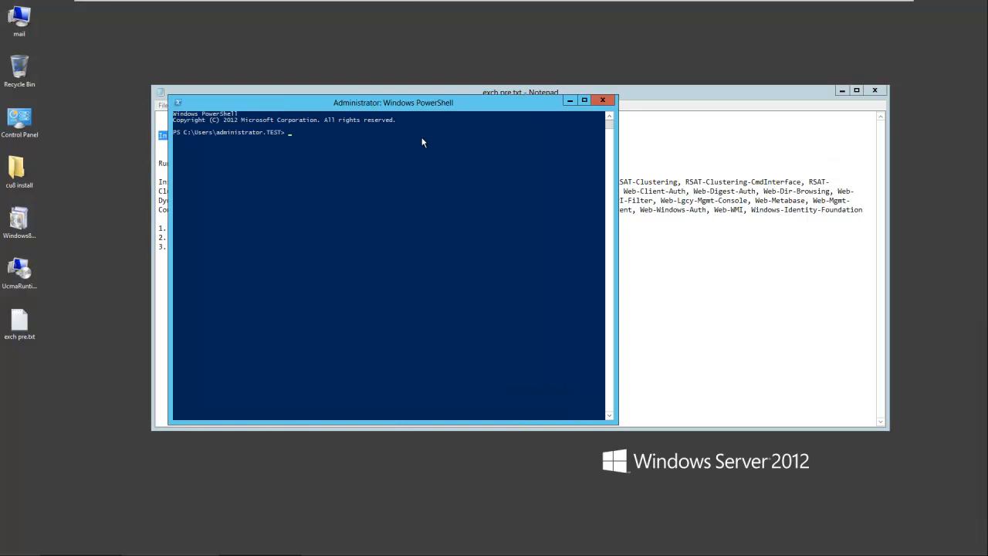
pyautogui.rightClick(297, 137)
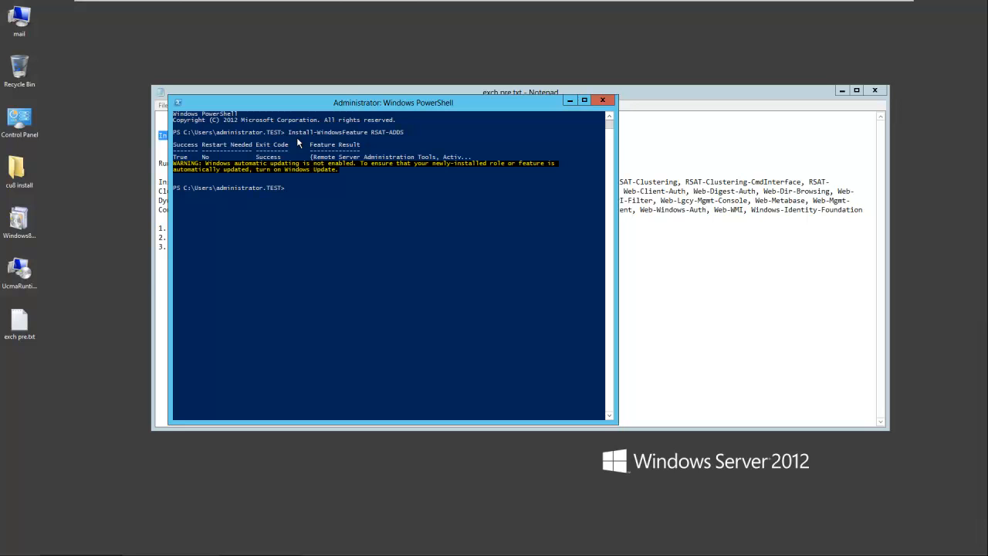
pyautogui.moveTo(337, 103); pyautogui.dragTo(543, 72)
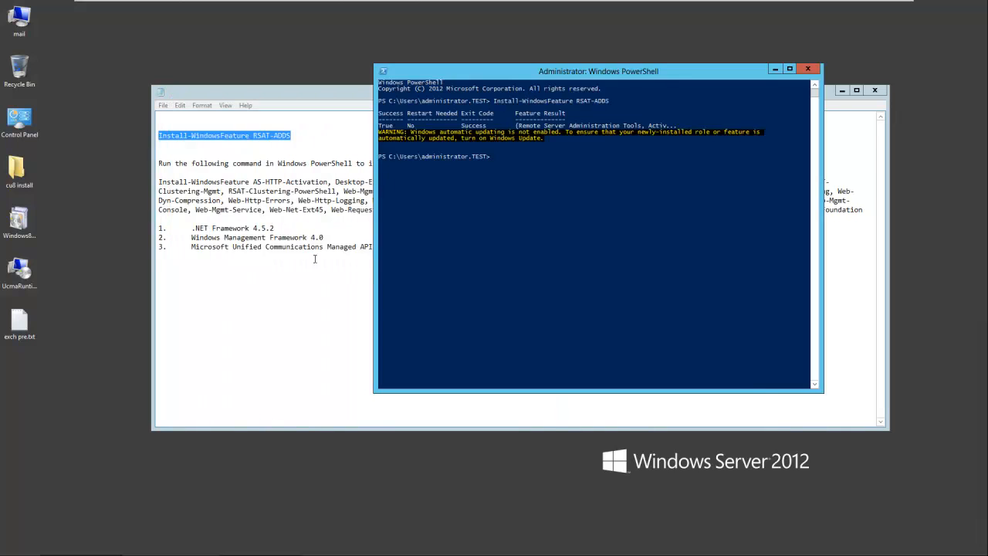
# Step: Run the long Install-WindowsFeature line for AS-HTTP-Activation and web components, noting the restart-required result
pyautogui.click(251, 334)
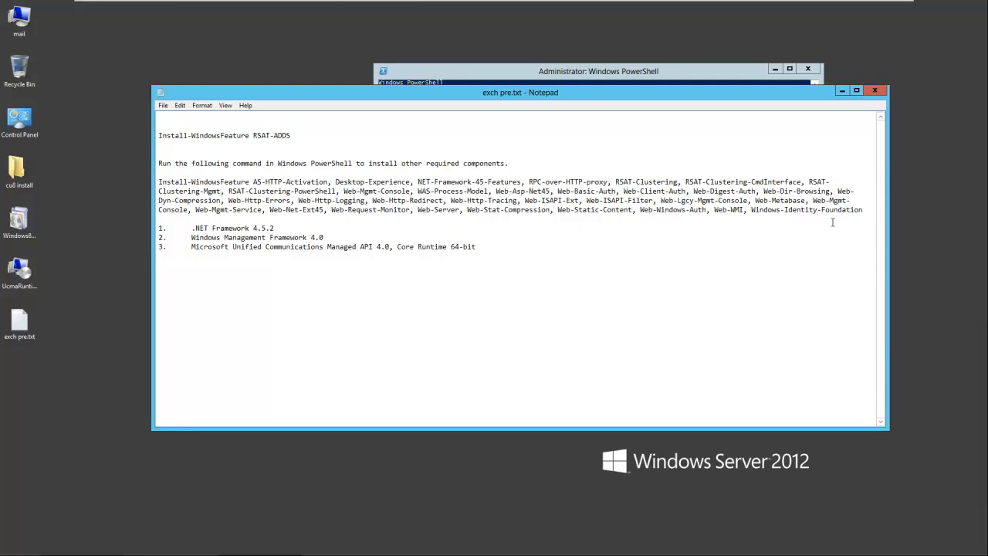
pyautogui.moveTo(864, 209); pyautogui.dragTo(156, 183)
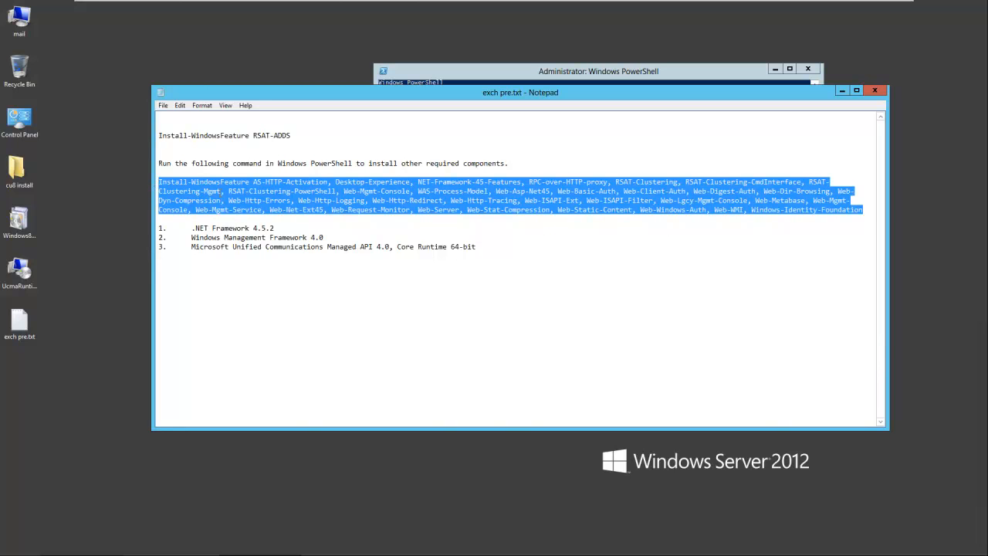
pyautogui.rightClick(244, 190)
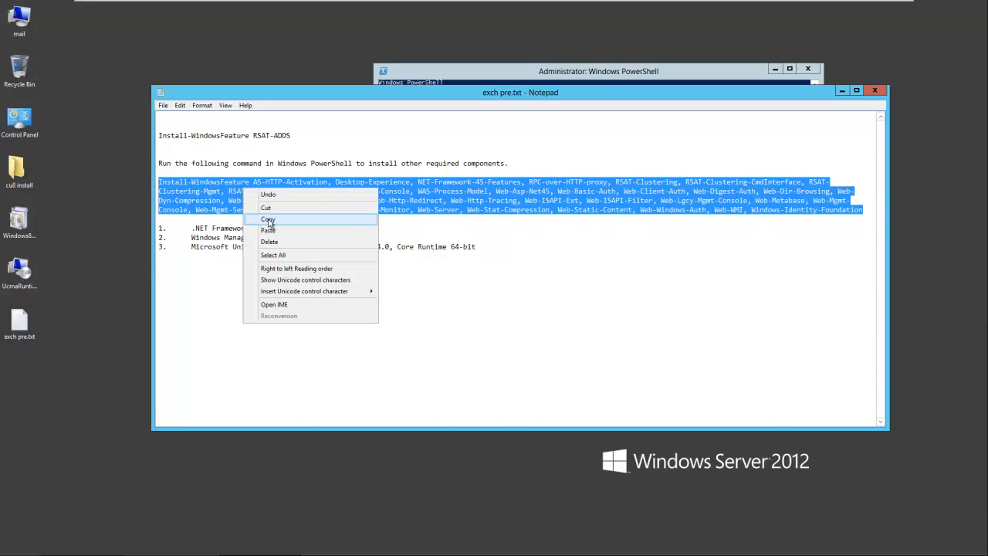
pyautogui.click(272, 223)
pyautogui.click(493, 82)
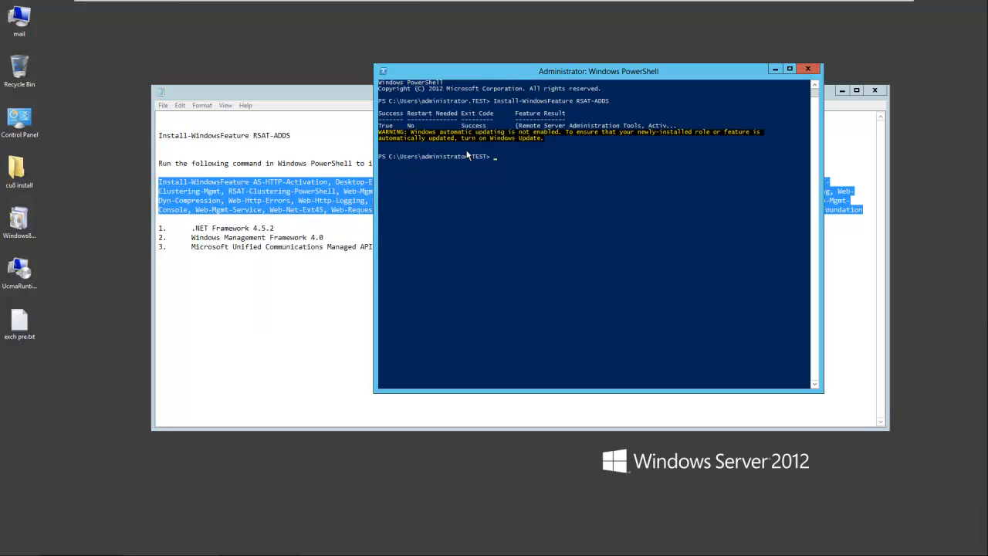
pyautogui.rightClick(494, 160)
pyautogui.press('Return')
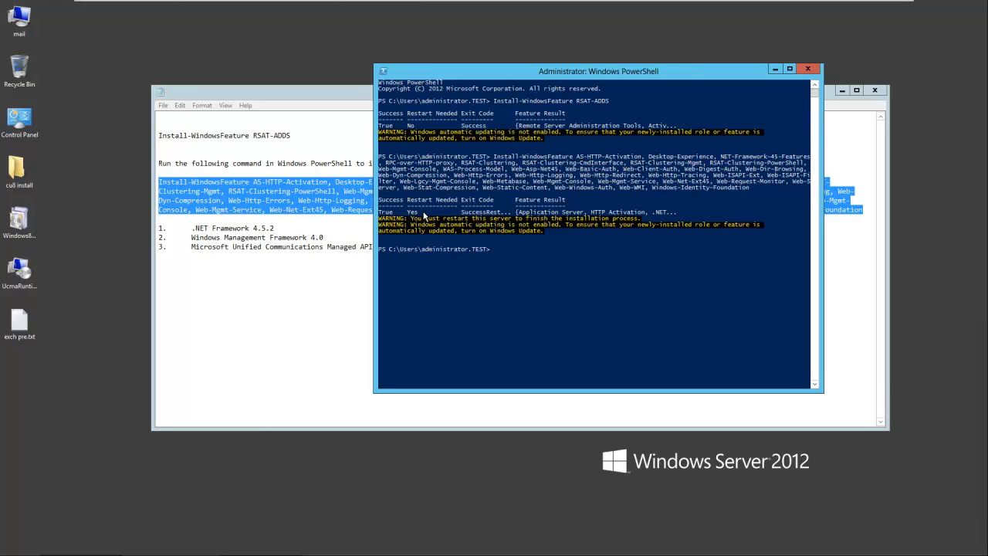
pyautogui.moveTo(411, 206); pyautogui.dragTo(483, 206)
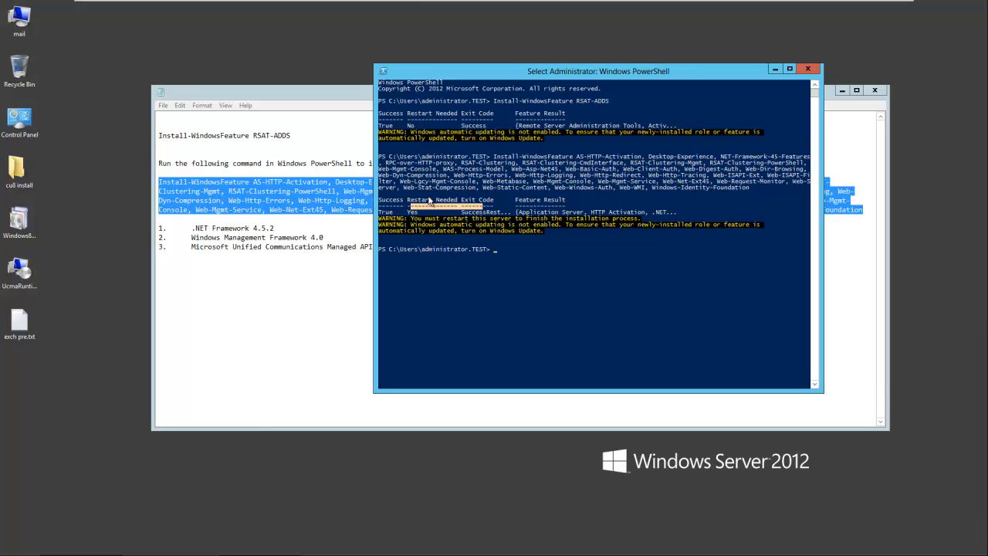
pyautogui.moveTo(191, 237); pyautogui.dragTo(488, 265)
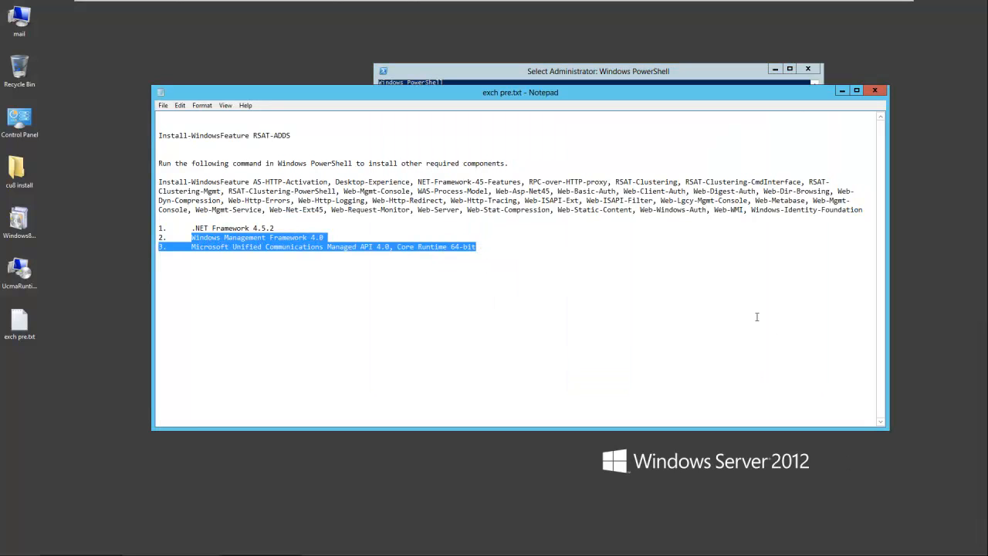
# Step: Restart the server from Settings > Power > Restart, confirming with Continue
pyautogui.moveTo(950, 552)
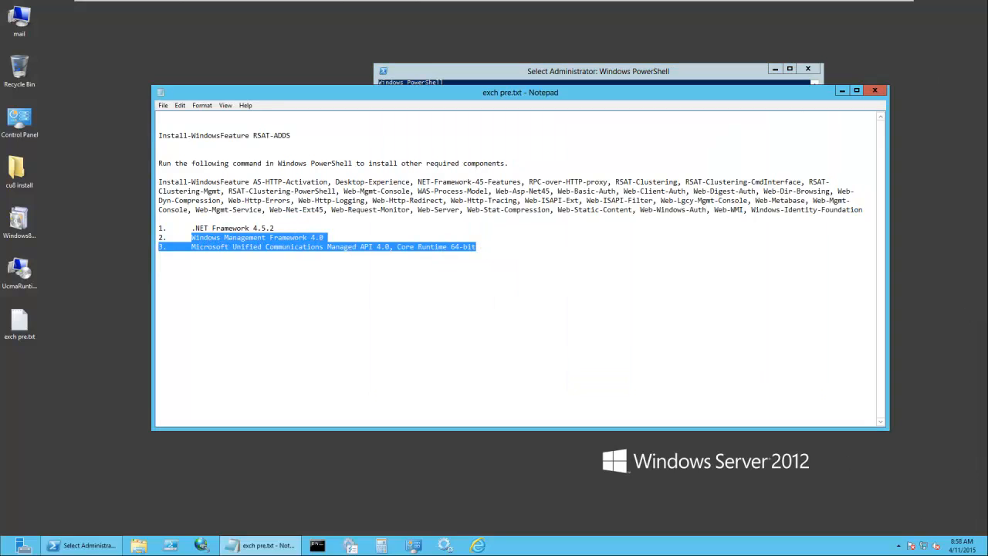
pyautogui.moveTo(964, 521)
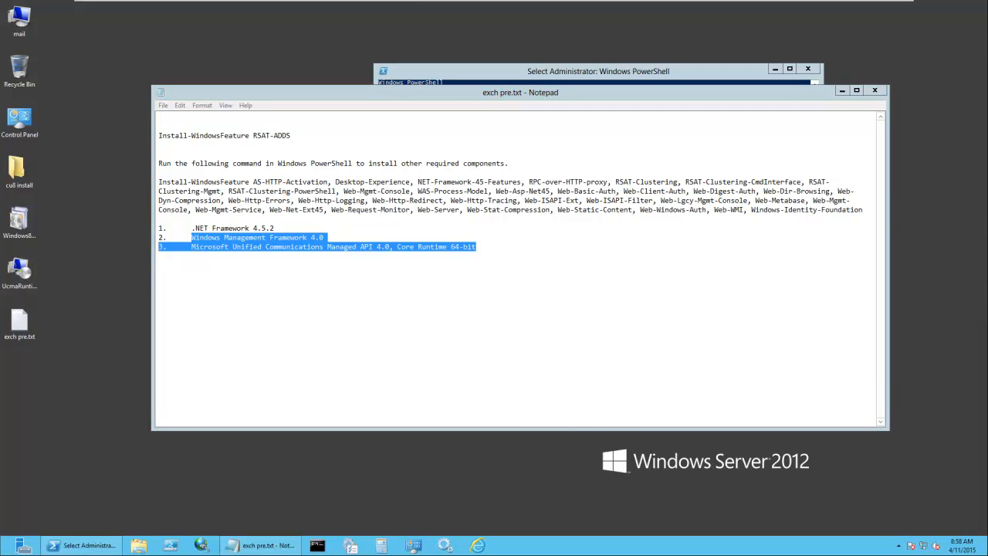
pyautogui.click(965, 329)
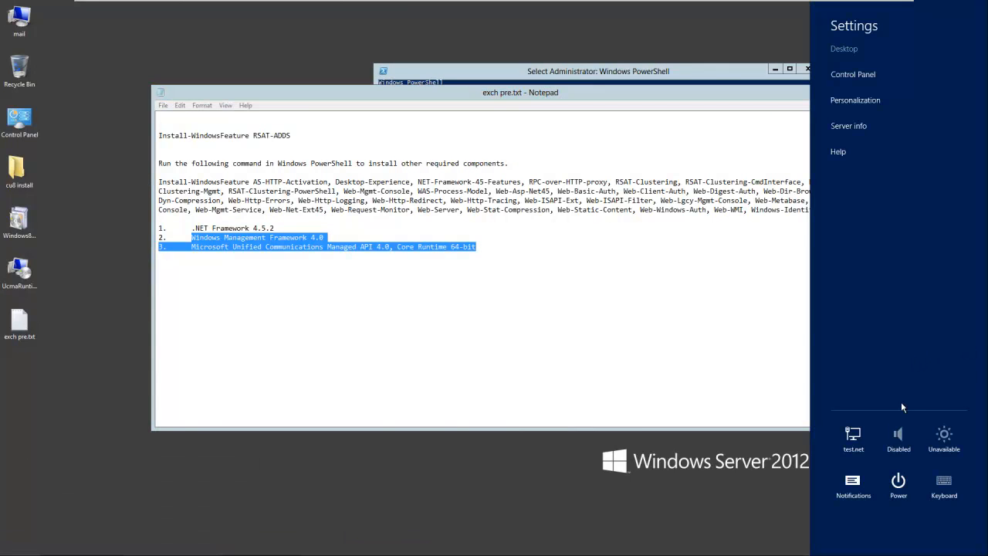
pyautogui.click(899, 483)
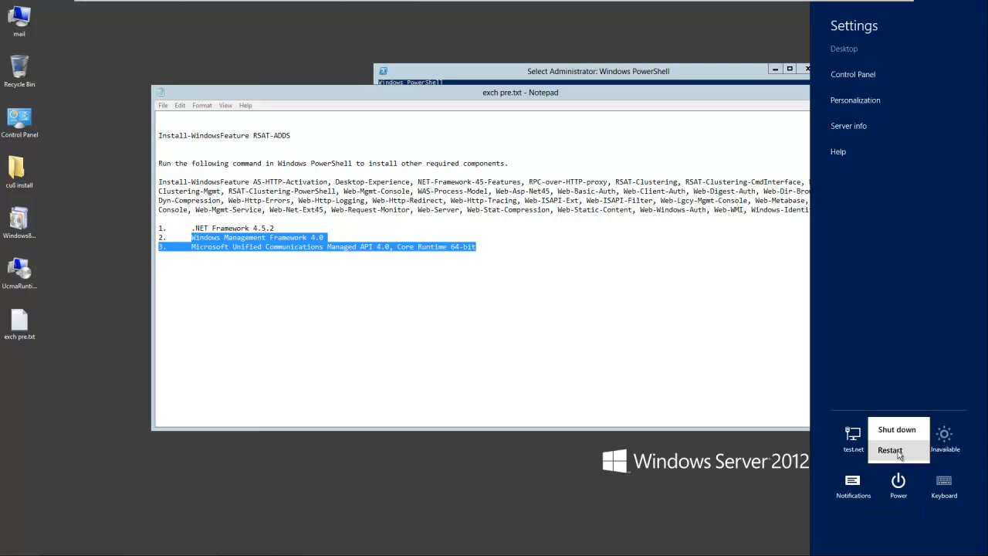
pyautogui.click(890, 450)
pyautogui.click(951, 446)
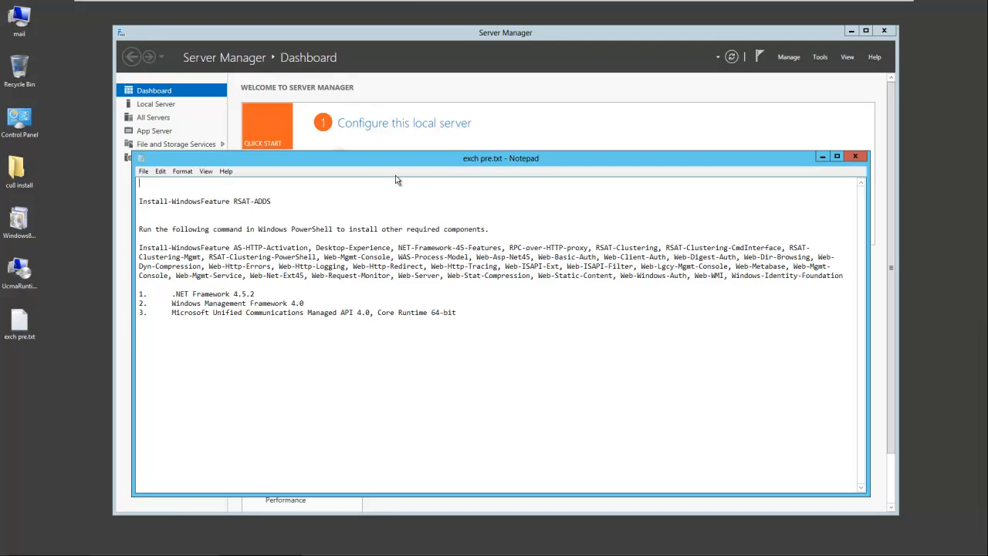
# Step: Go to the Local Server page and step the Add Roles and Features Wizard to Features
pyautogui.moveTo(257, 294); pyautogui.dragTo(167, 294)
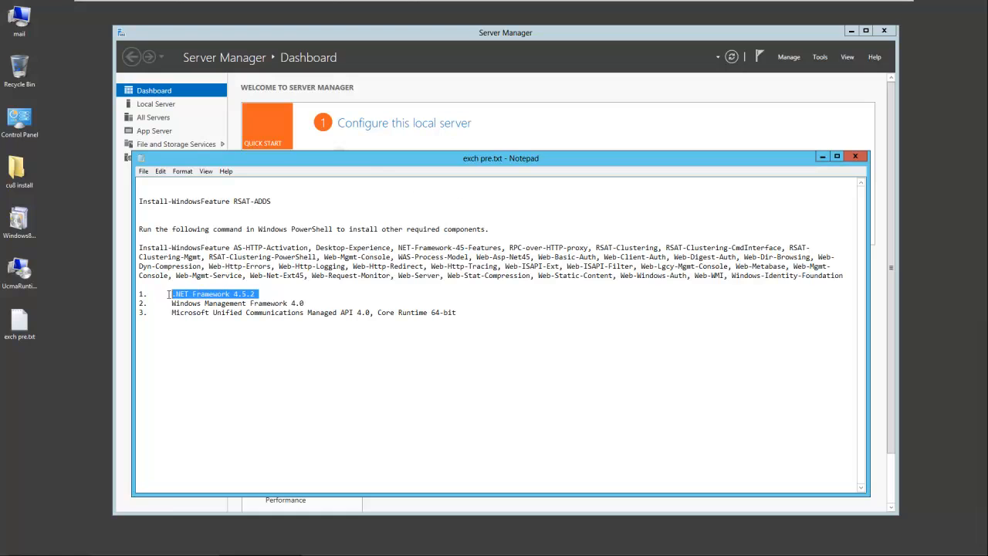
pyautogui.click(162, 108)
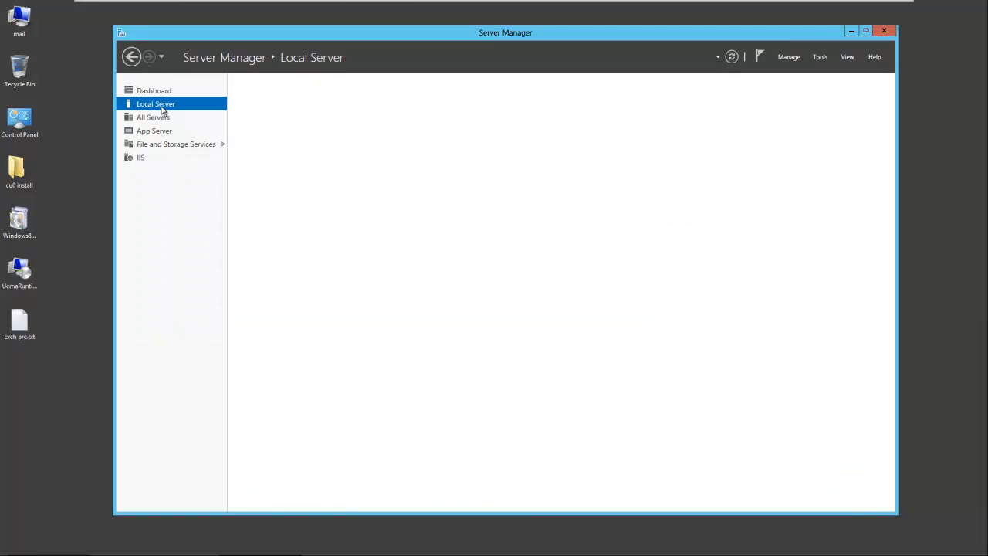
pyautogui.click(780, 57)
pyautogui.click(798, 74)
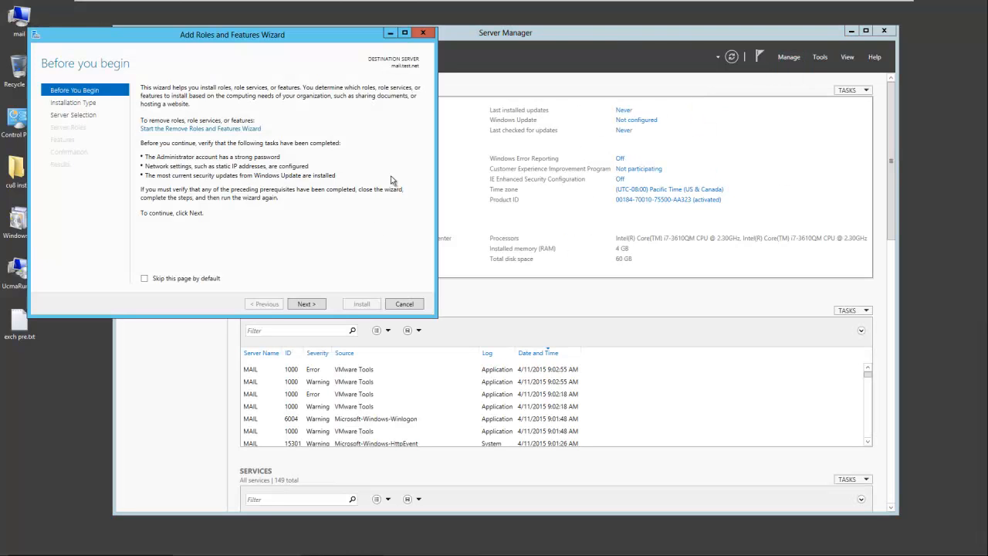
pyautogui.click(306, 304)
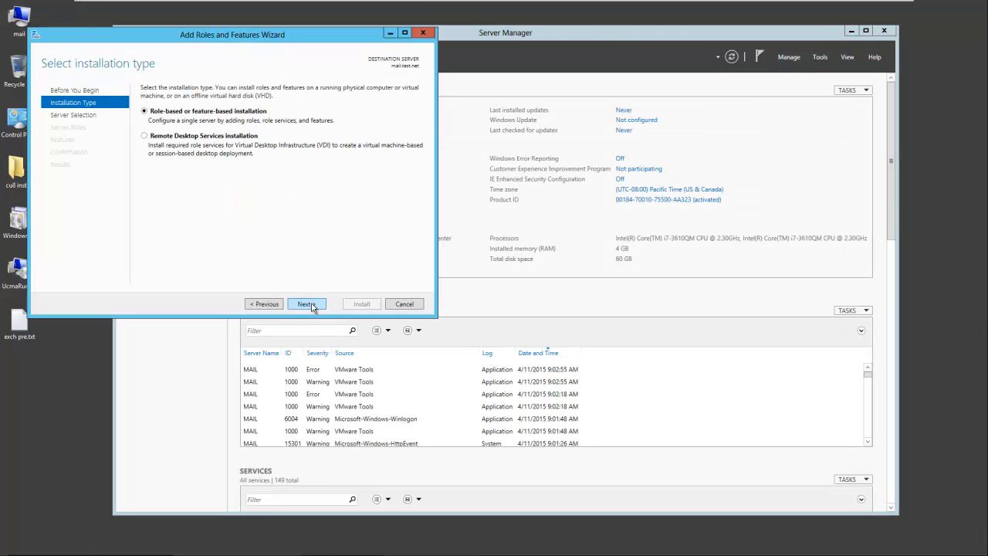
pyautogui.click(307, 304)
pyautogui.click(309, 305)
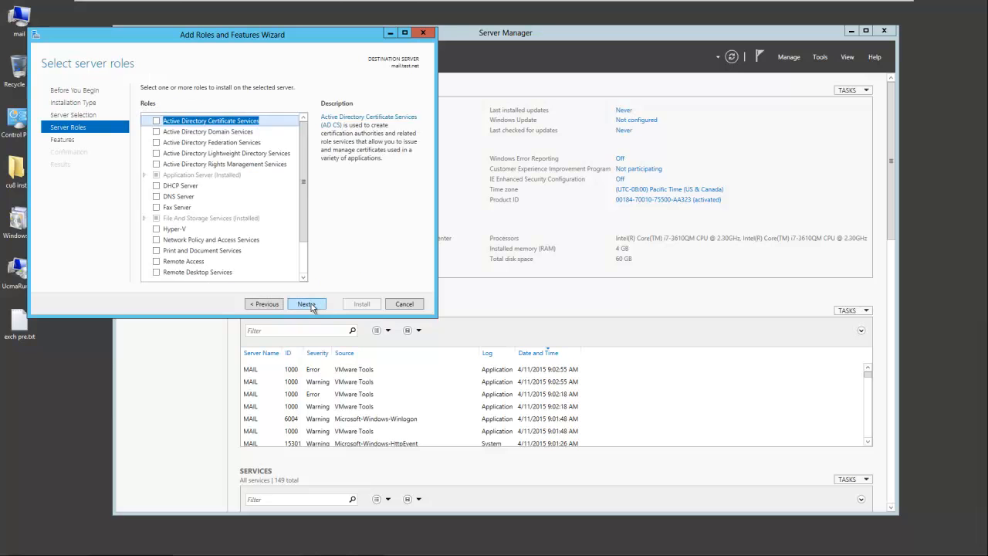
pyautogui.click(309, 305)
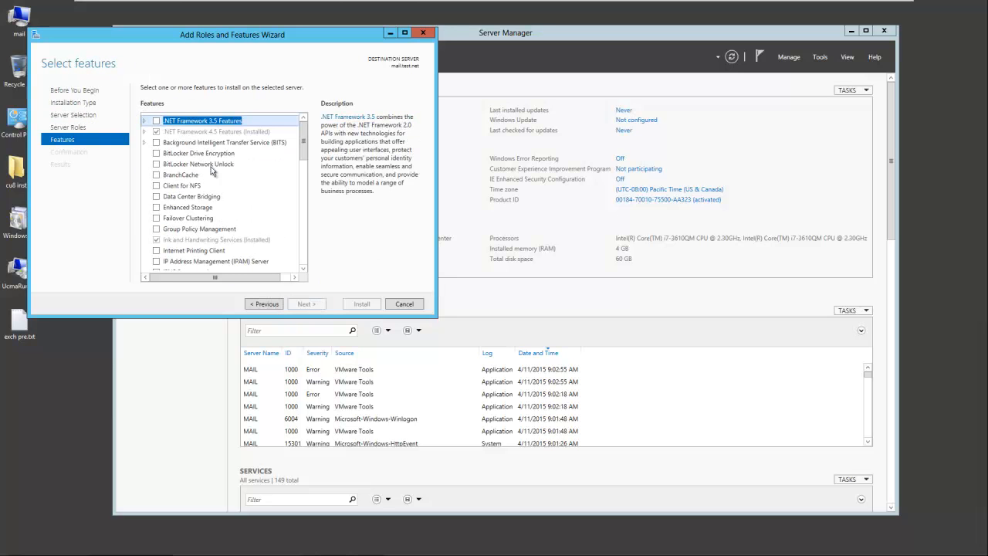
# Step: Confirm .NET Framework 4.5 Features shows as Installed, then cancel the wizard
pyautogui.click(149, 132)
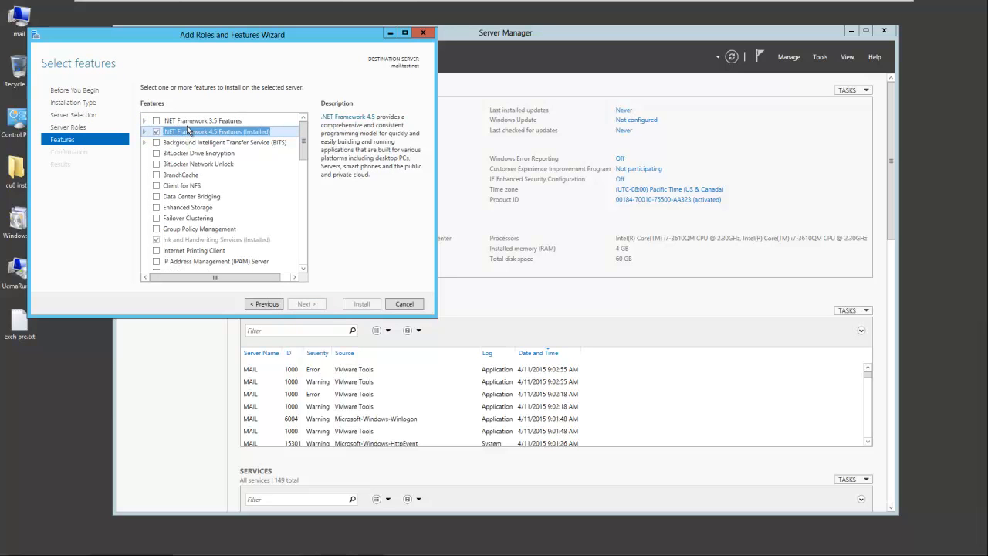
pyautogui.click(188, 122)
pyautogui.click(193, 131)
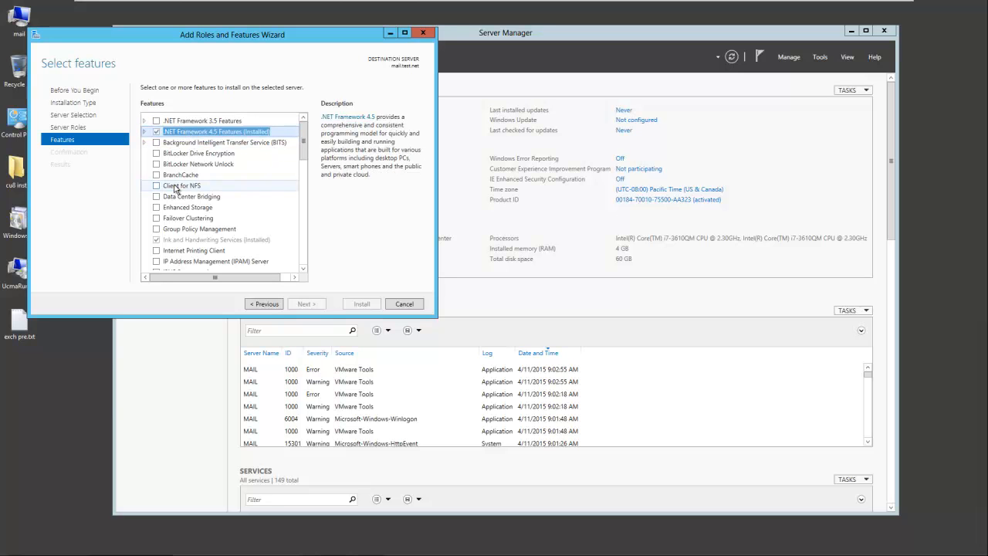
pyautogui.click(399, 305)
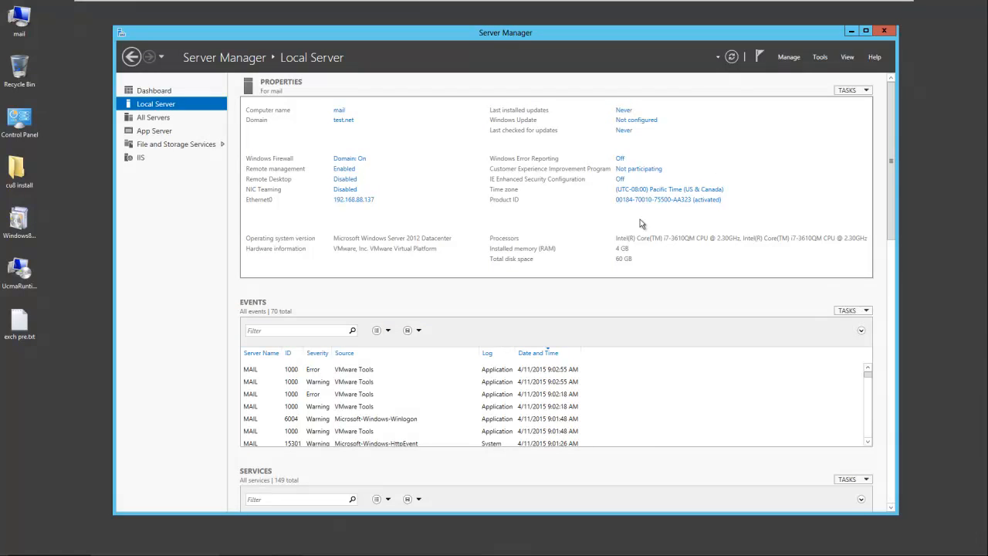
# Step: Run the Windows8 update package on the desktop to install KB2799888 (WMF 4.0), accepting the license
pyautogui.moveTo(394, 551)
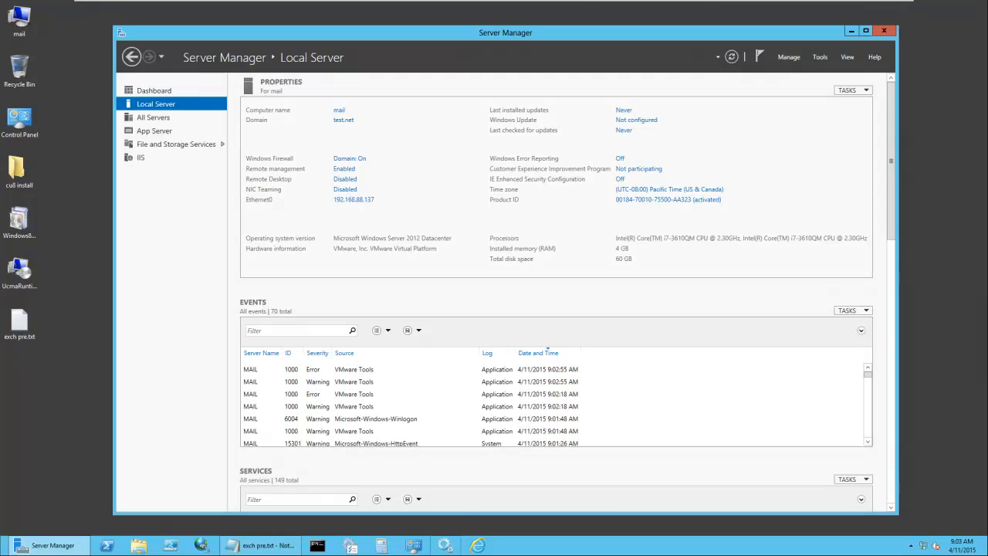
pyautogui.click(284, 546)
pyautogui.moveTo(306, 303); pyautogui.dragTo(460, 313)
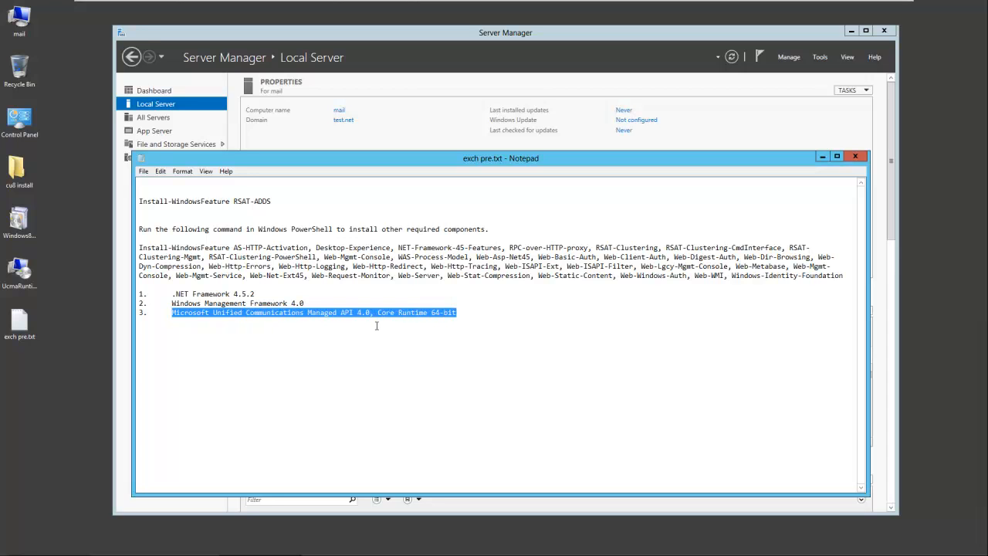
pyautogui.doubleClick(21, 222)
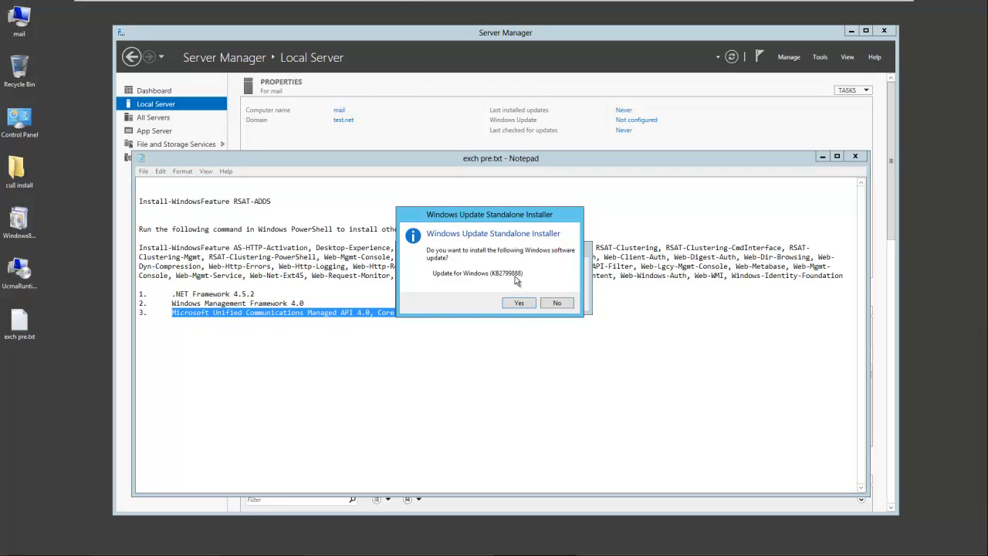
pyautogui.click(518, 303)
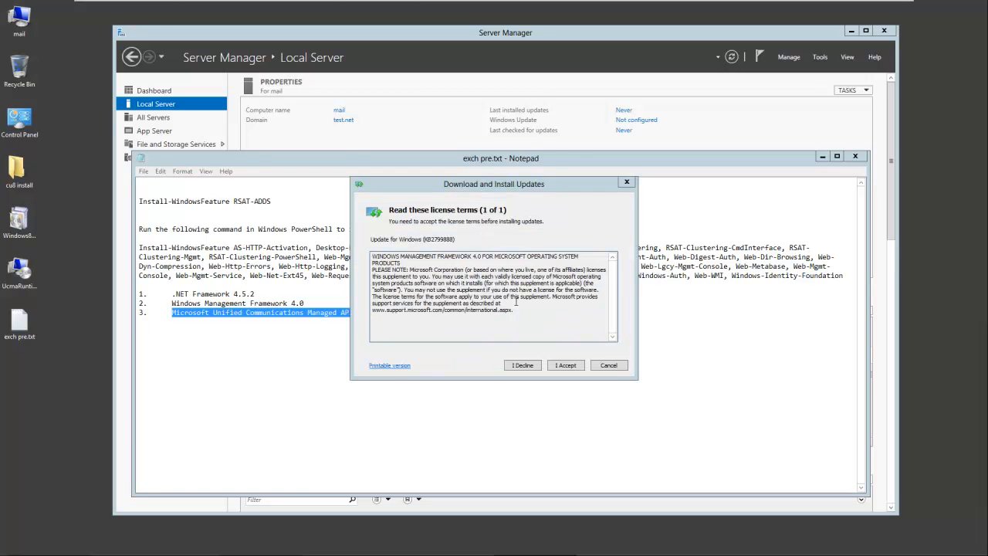
pyautogui.click(566, 366)
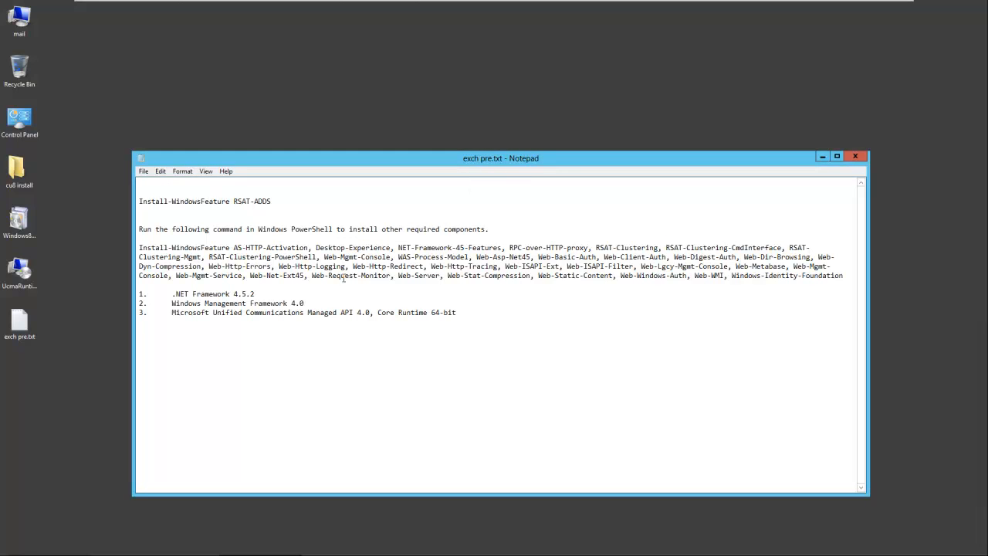
# Step: Restart the server again via Settings > Power > Restart, confirming with Continue
pyautogui.moveTo(185, 312); pyautogui.dragTo(388, 312)
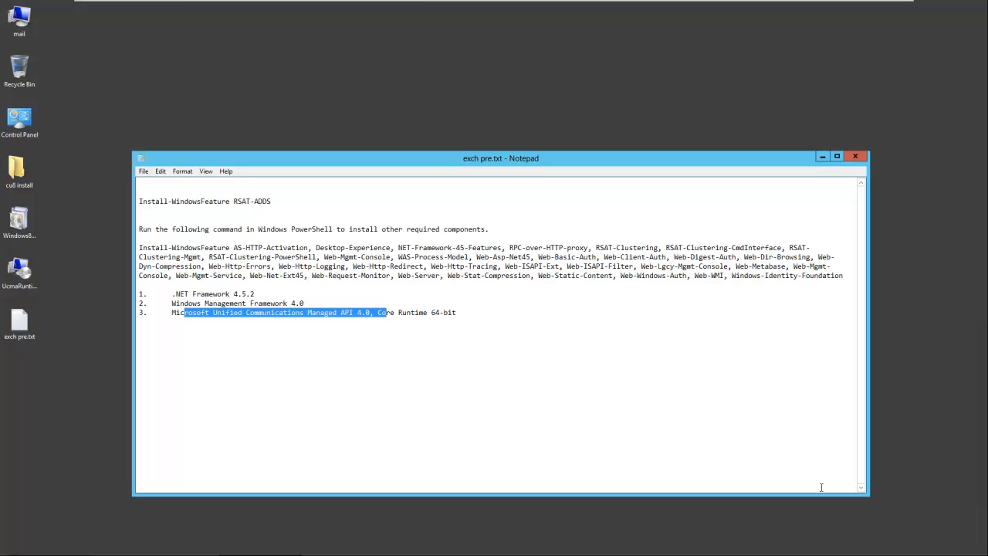
pyautogui.moveTo(986, 555)
pyautogui.moveTo(981, 474)
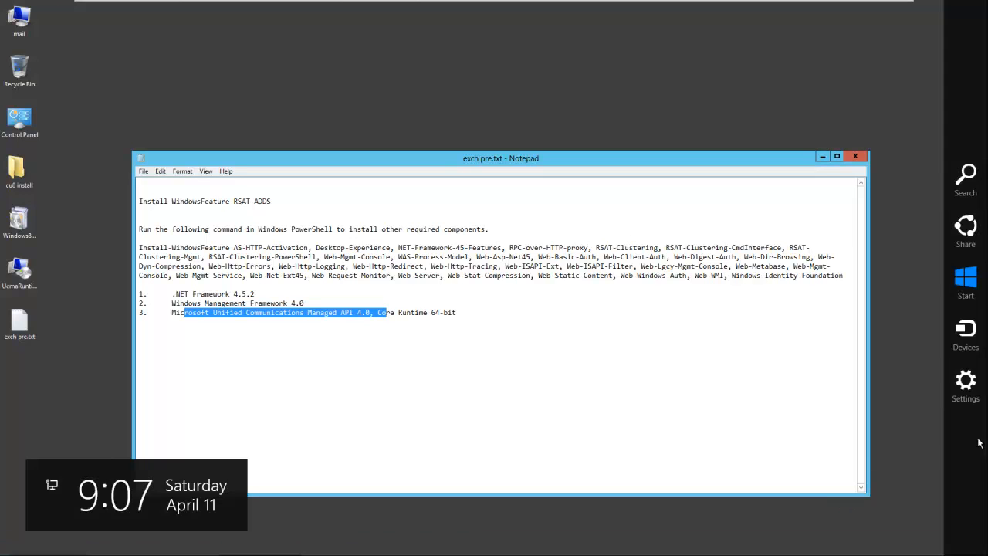
pyautogui.click(965, 386)
pyautogui.click(892, 485)
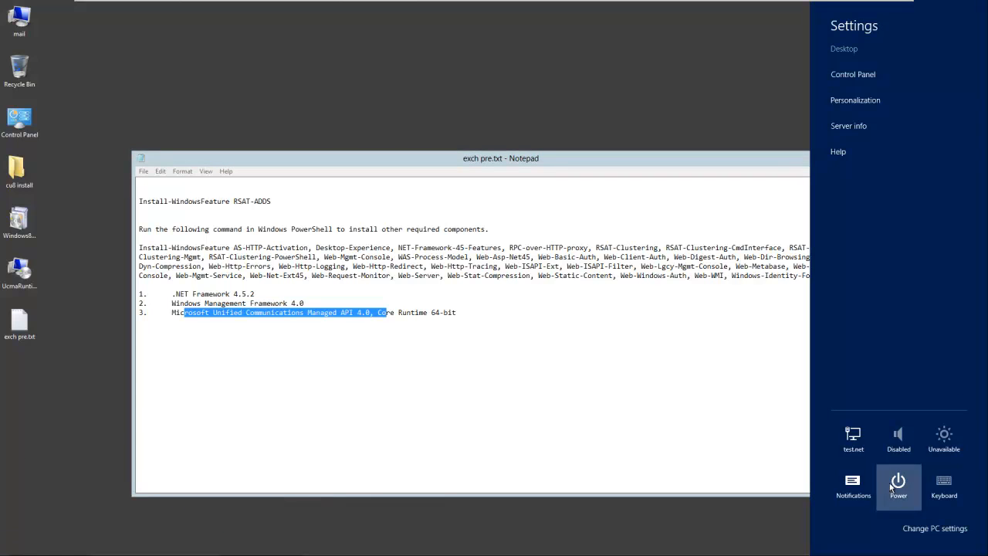
pyautogui.click(895, 454)
pyautogui.click(949, 445)
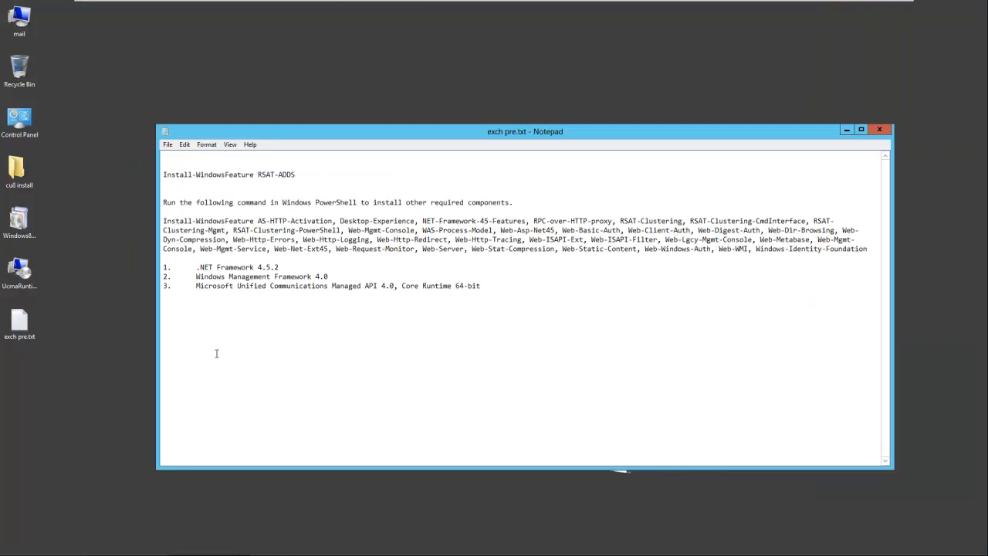
# Step: Install the UCMA 4.0 Runtime from UcmaRuntimeSetup.exe, then close the installer and the exch pre.txt notes
pyautogui.moveTo(196, 285); pyautogui.dragTo(482, 286)
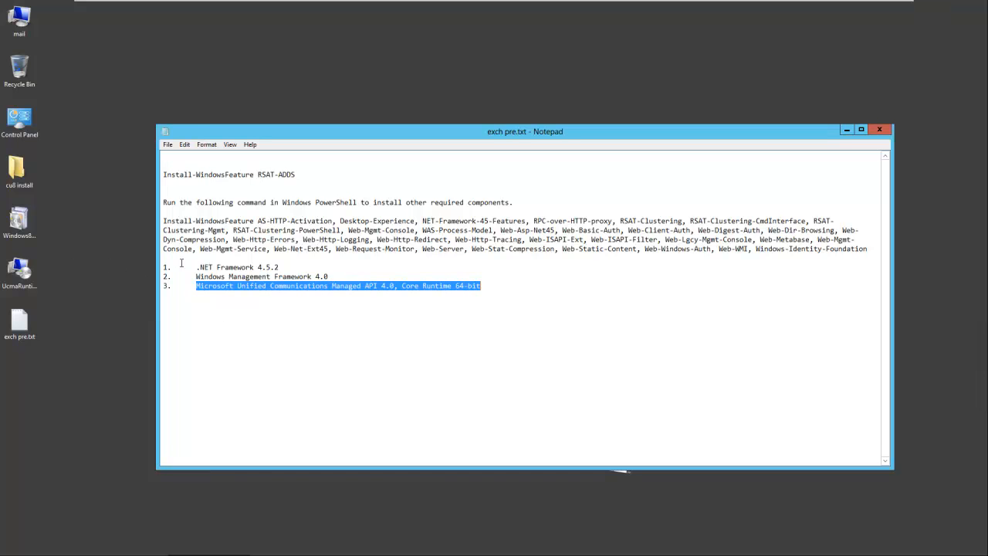
pyautogui.doubleClick(19, 270)
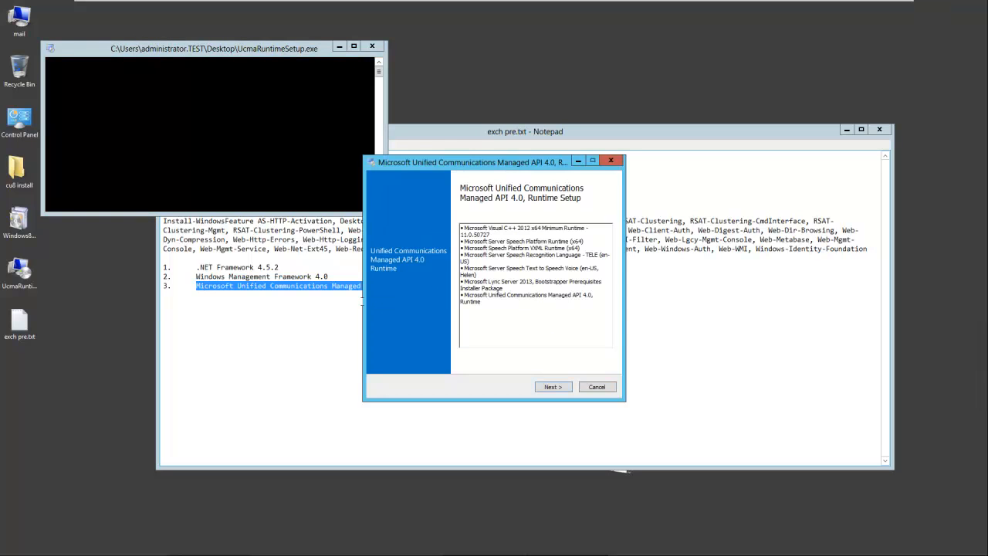
pyautogui.click(565, 390)
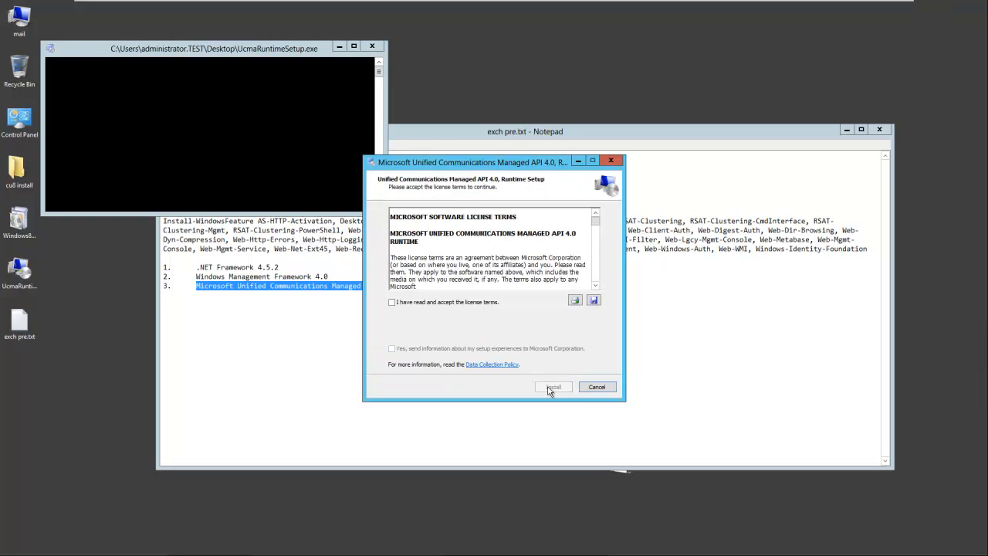
pyautogui.click(453, 303)
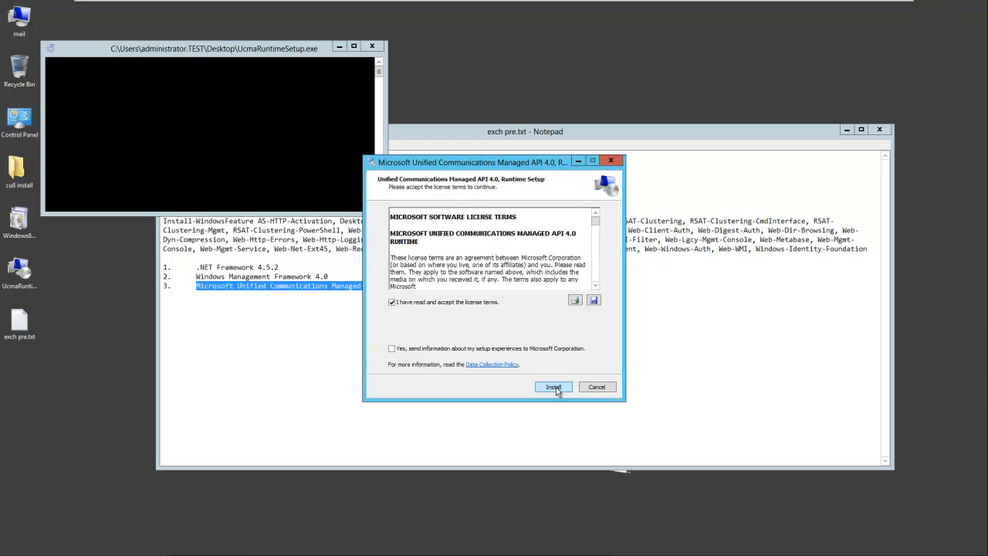
pyautogui.click(554, 388)
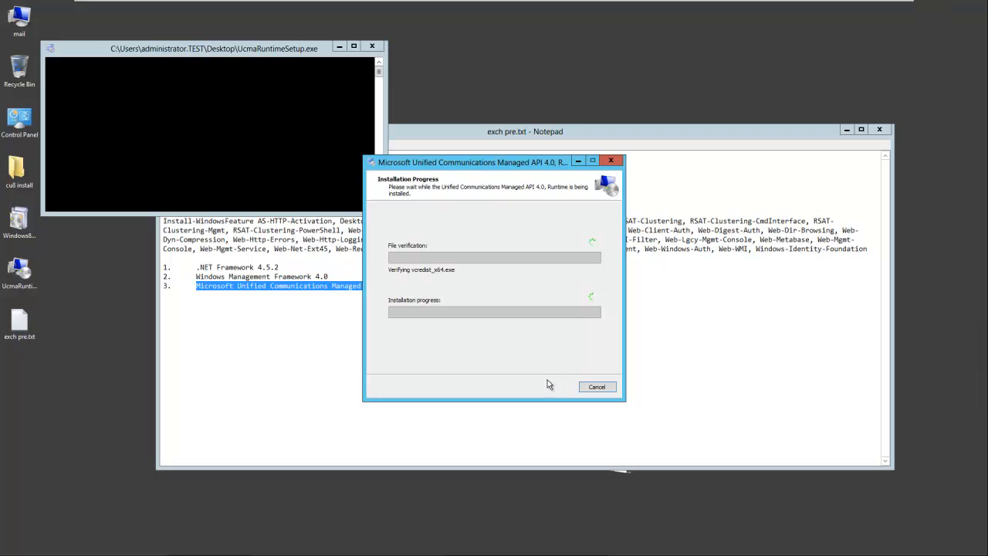
pyautogui.click(597, 387)
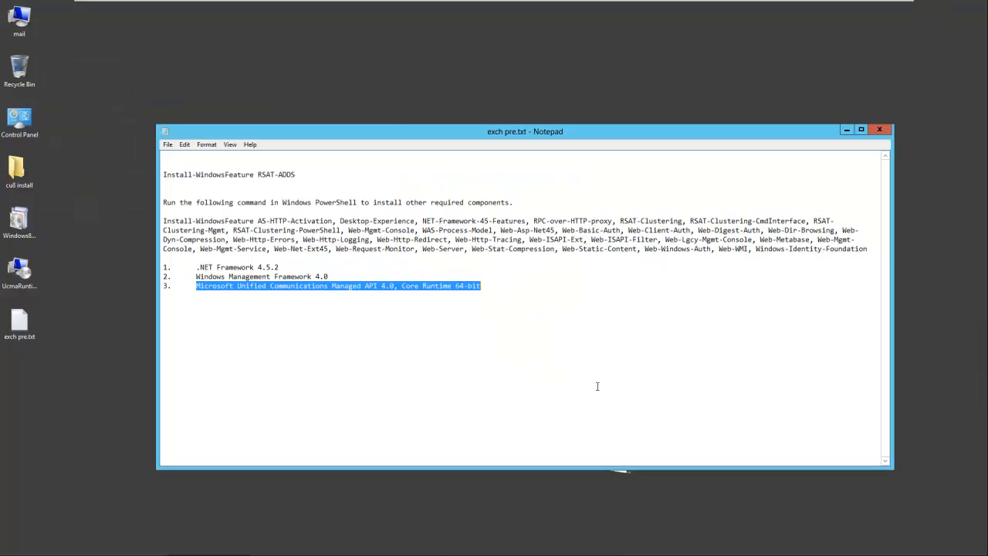
pyautogui.click(878, 132)
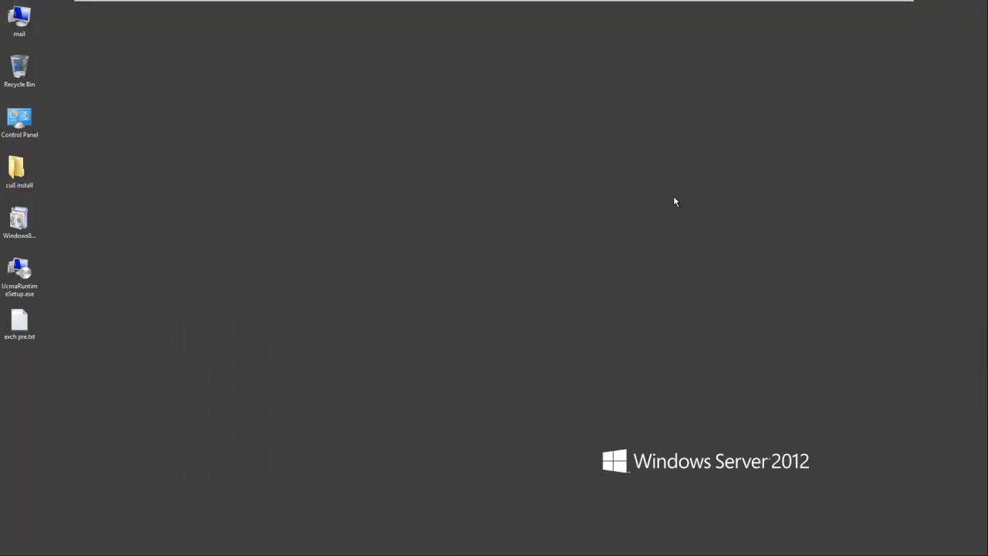
# Step: Open the cu8 install folder, launch setup.exe, and close the Explorer window
pyautogui.doubleClick(16, 169)
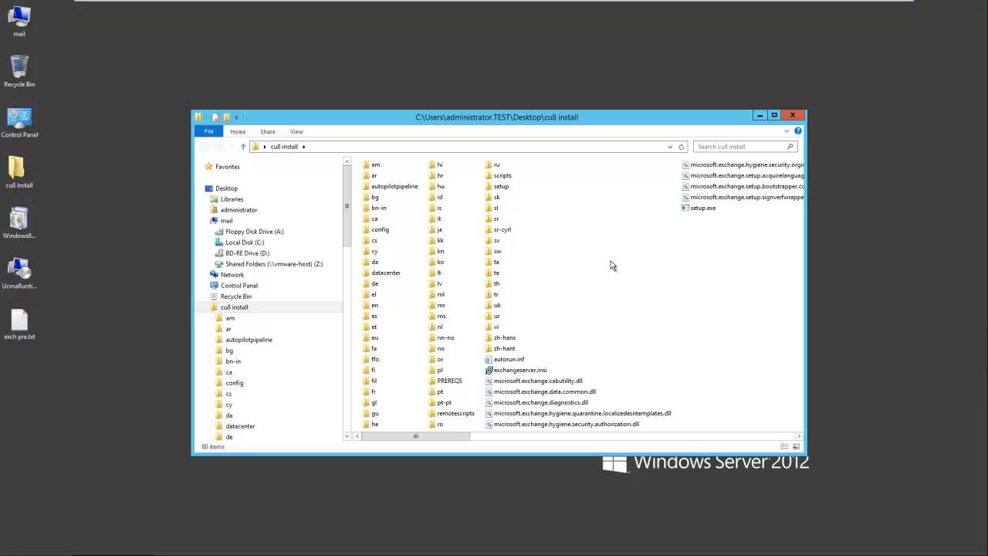
pyautogui.doubleClick(692, 210)
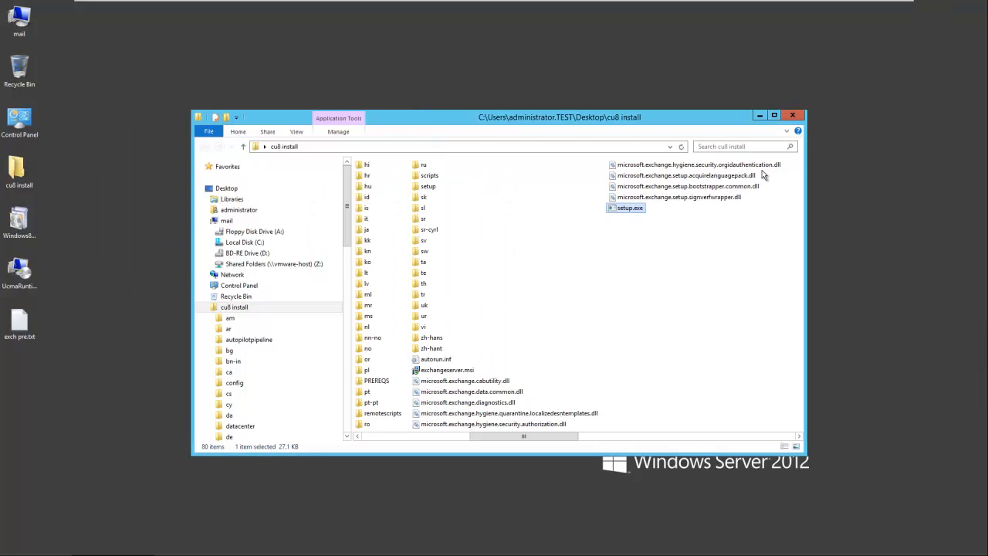
pyautogui.click(793, 116)
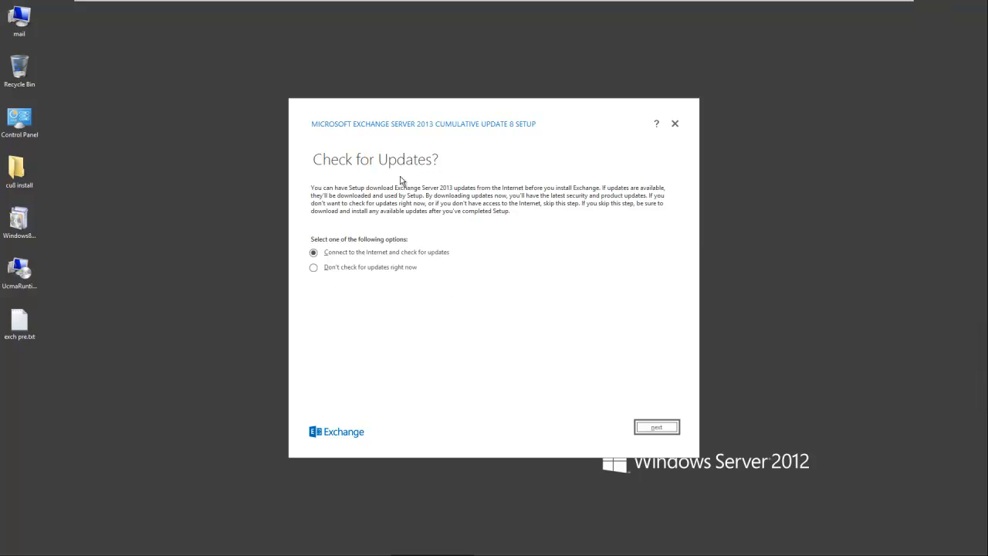
# Step: Choose 'Don't check for updates right now', let setup copy files, and pass the Introduction page
pyautogui.click(314, 269)
pyautogui.click(659, 429)
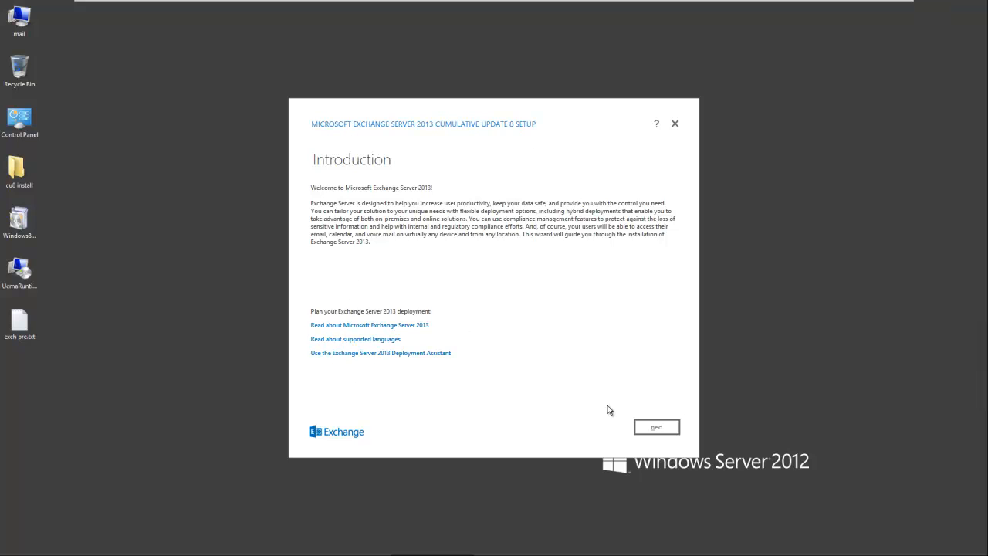
pyautogui.click(657, 430)
# Step: Accept the license agreement and choose 'Don't use recommended settings'
pyautogui.click(376, 386)
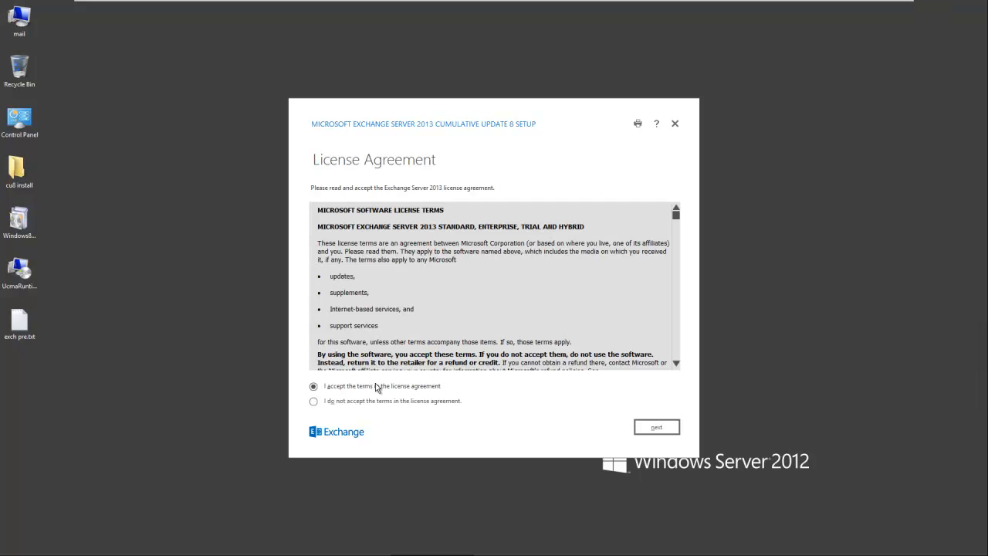
pyautogui.click(650, 430)
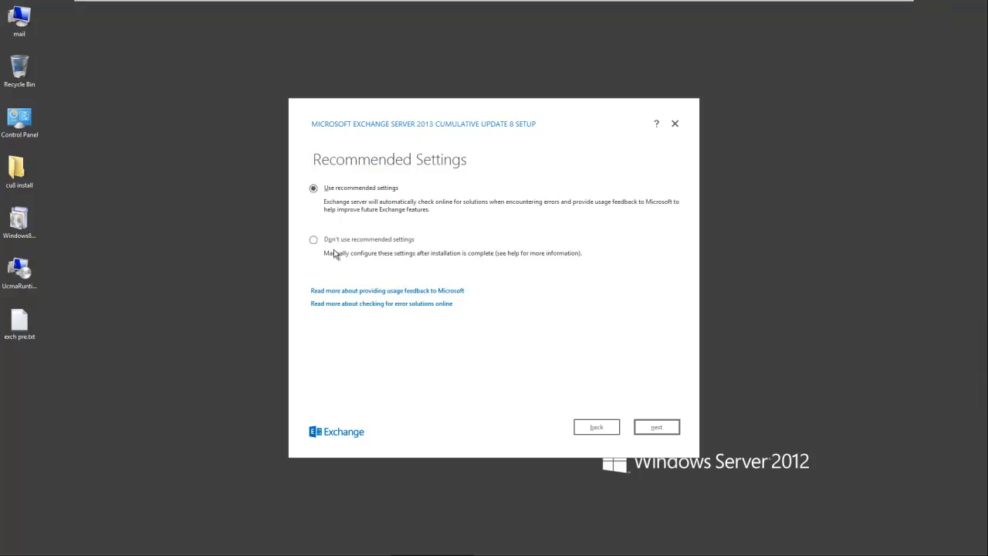
pyautogui.click(314, 240)
pyautogui.click(656, 428)
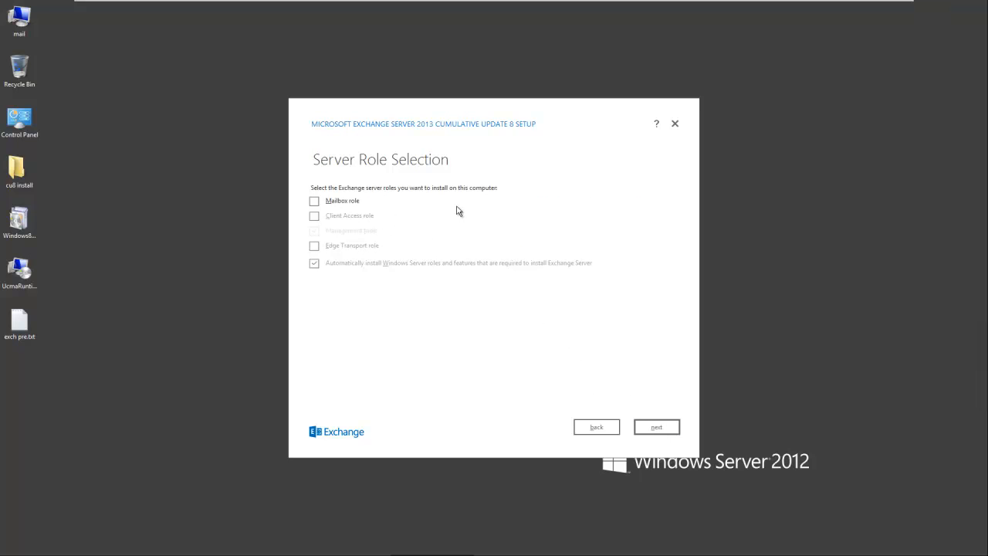
# Step: Select the Mailbox and Client Access server roles
pyautogui.click(315, 203)
pyautogui.click(314, 217)
pyautogui.click(652, 425)
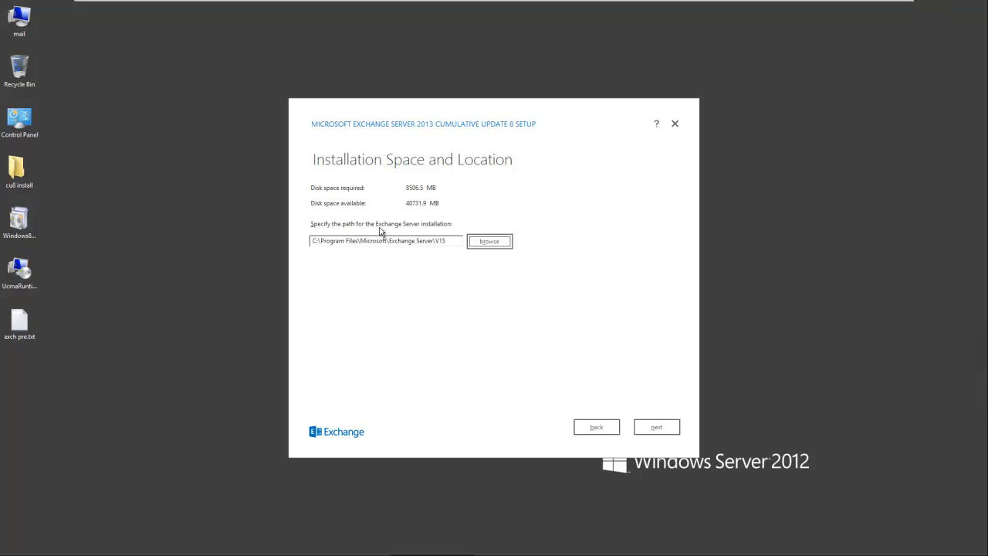
# Step: Keep the default path, name the organization 'Test' with split permissions, keep malware scanning, and install
pyautogui.click(655, 429)
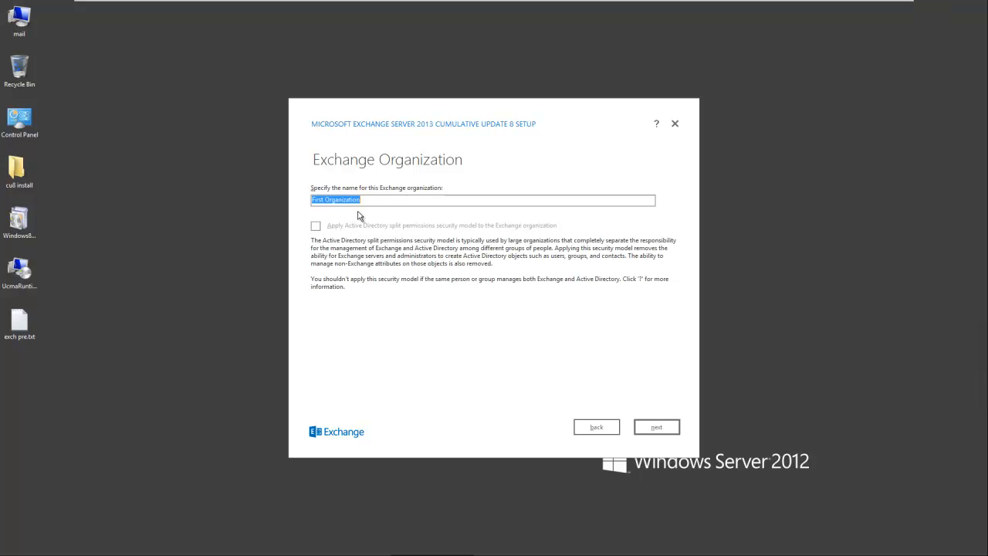
pyautogui.write('Test')
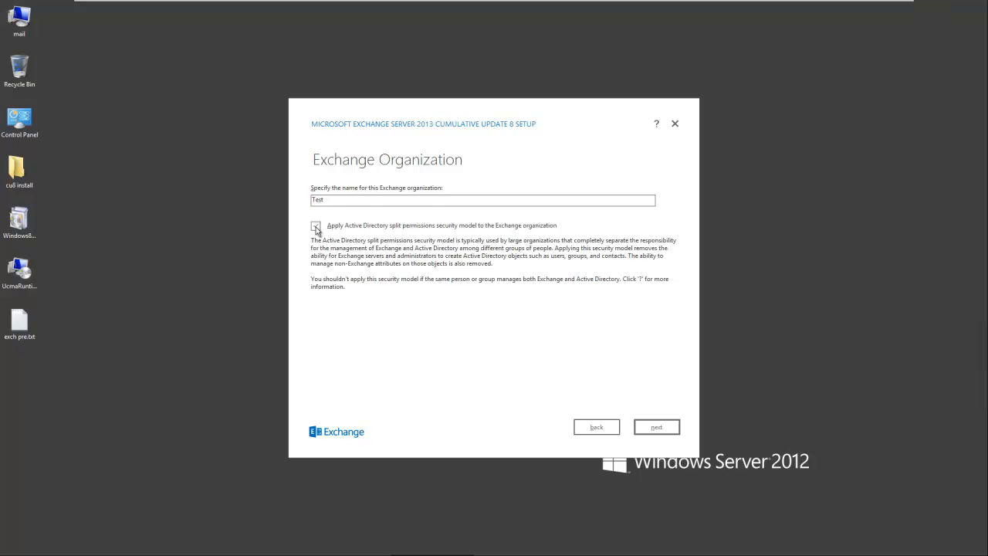
pyautogui.click(316, 228)
pyautogui.click(656, 429)
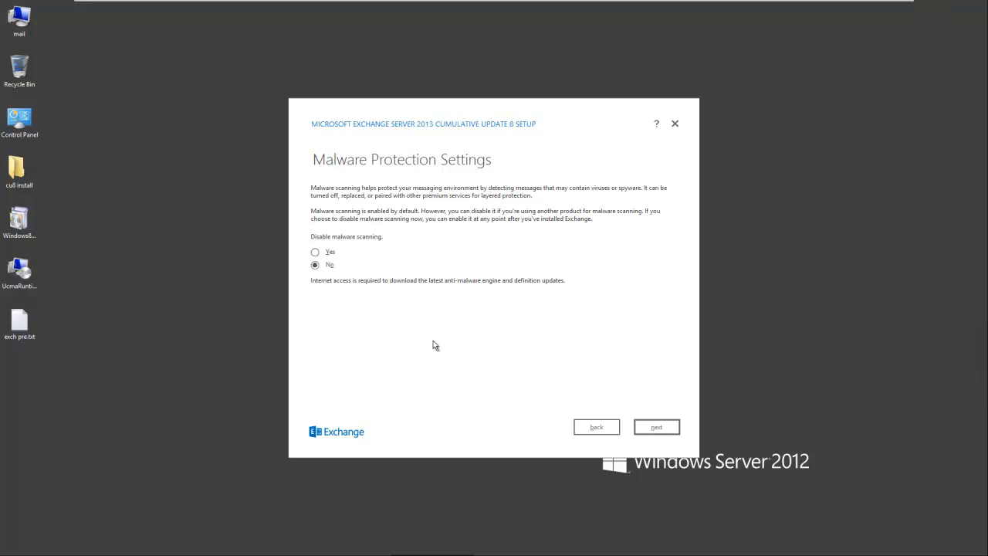
pyautogui.click(660, 429)
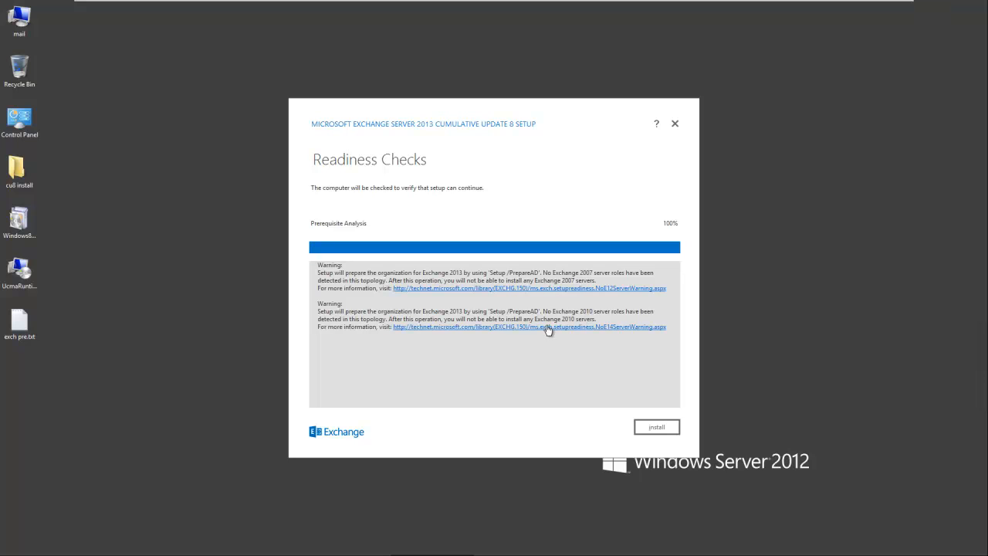
pyautogui.click(653, 430)
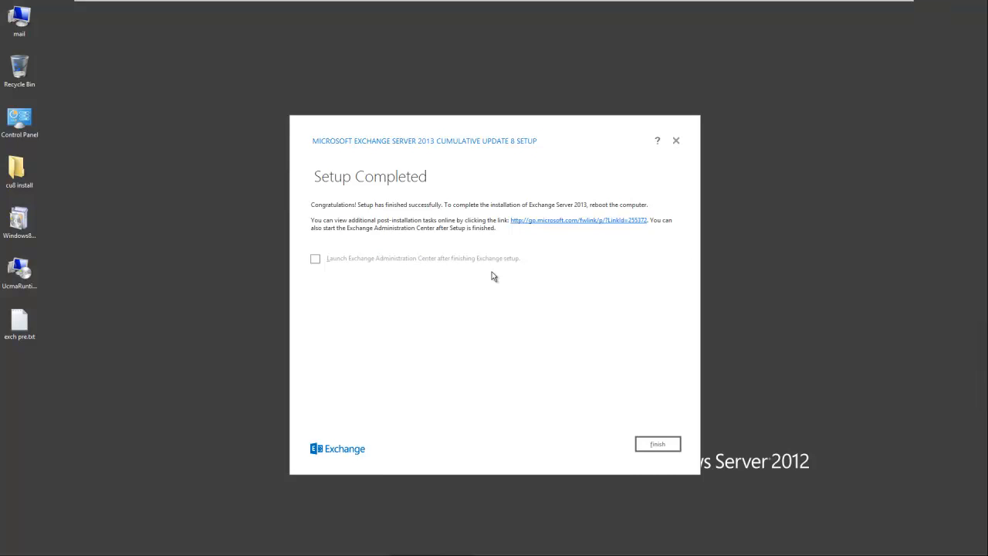
# Step: Tick the option to launch the Exchange Administration Center after setup finishes
pyautogui.click(491, 262)
# Step: Finish Exchange setup and sign in to the admin center as the domain administrator
pyautogui.click(659, 446)
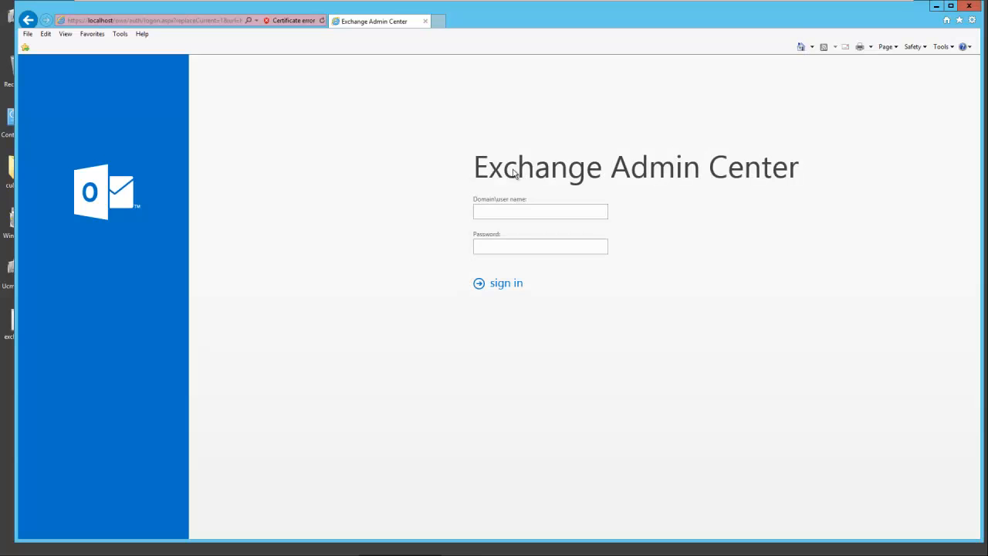
pyautogui.moveTo(474, 166); pyautogui.dragTo(782, 176)
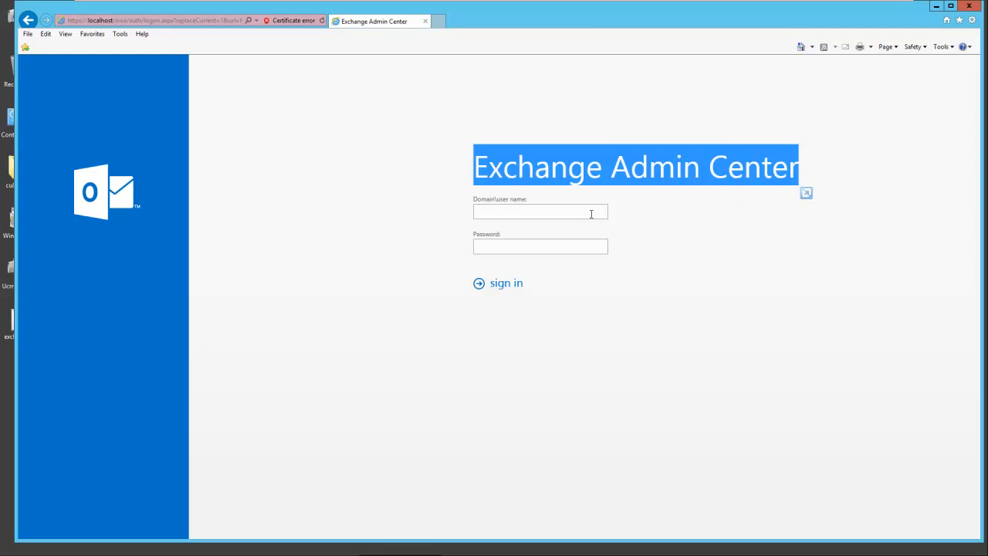
pyautogui.click(543, 215)
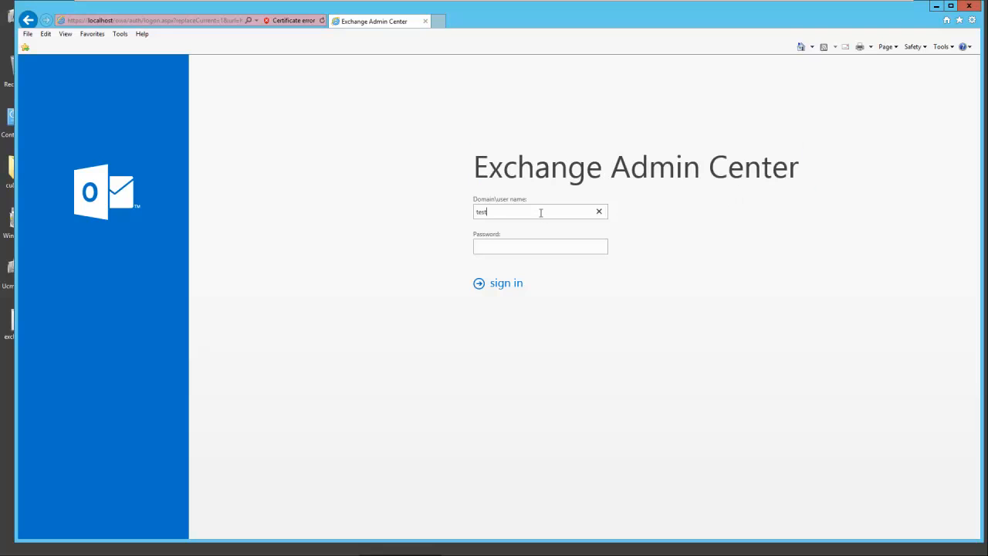
pyautogui.write('dministrator')
pyautogui.click(516, 249)
pyautogui.write('••••••••')
pyautogui.press('Return')
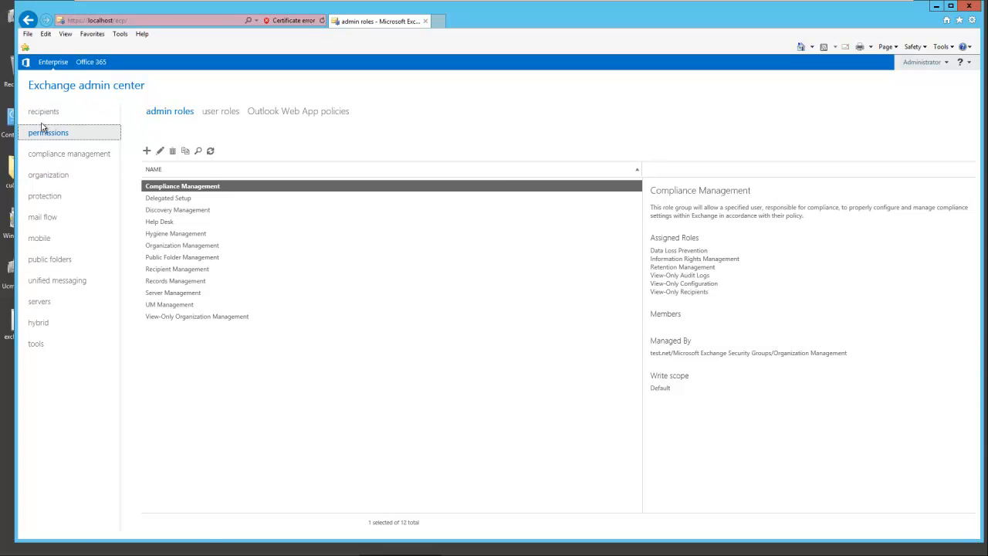
# Step: Start a new User mailbox from the mailboxes page, set to create a new user account
pyautogui.click(169, 113)
pyautogui.click(267, 112)
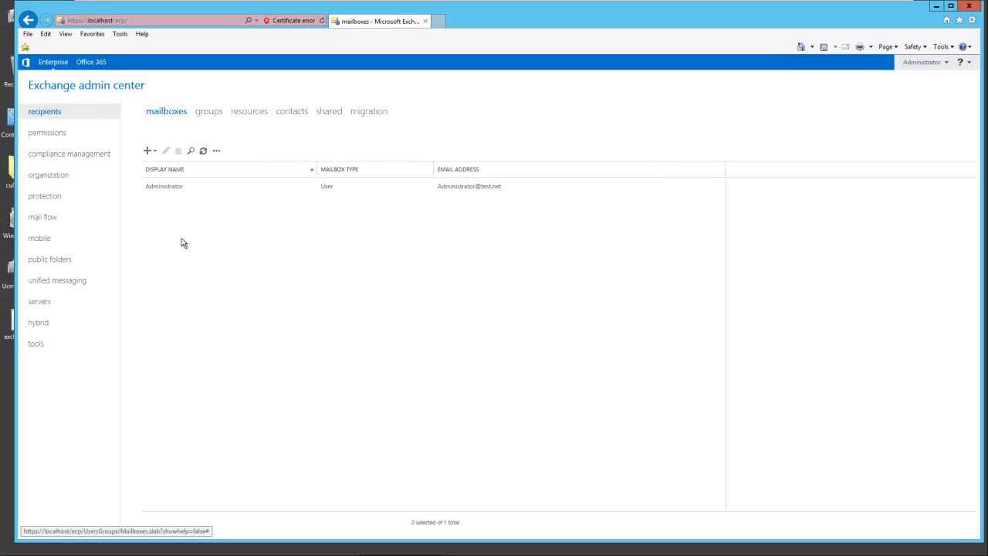
pyautogui.click(148, 151)
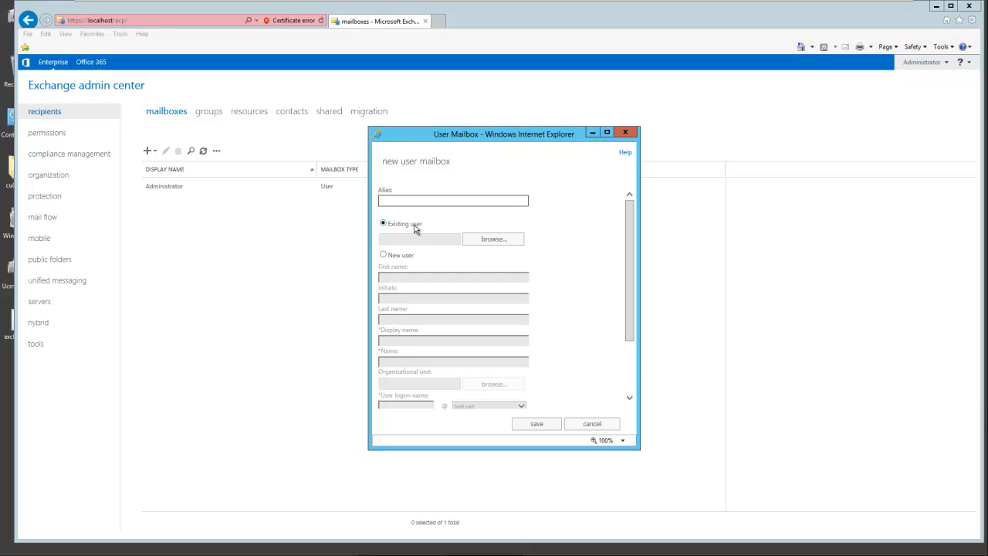
pyautogui.click(382, 255)
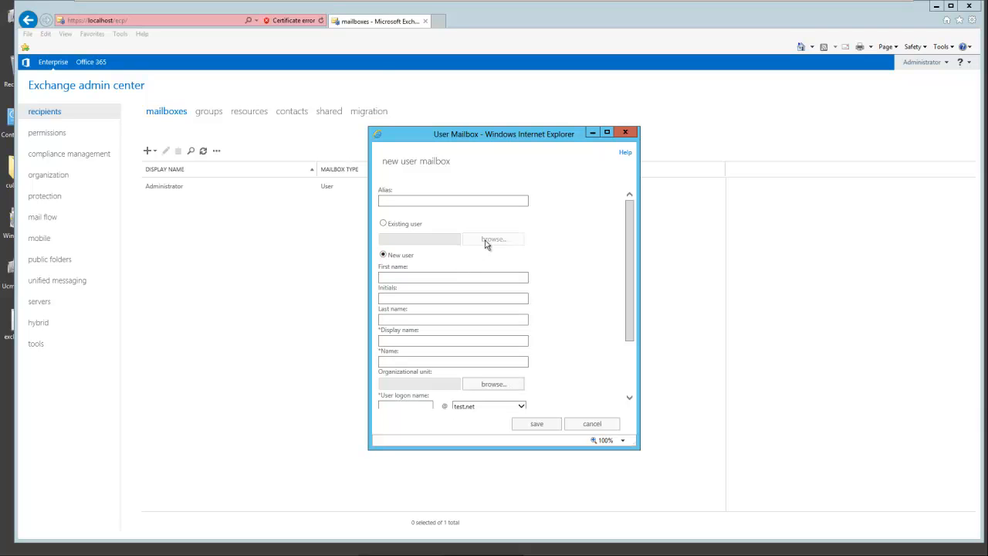
# Step: On dc-dns, open the test.net Users container, enlarge the window and widen the Name column
pyautogui.moveTo(272, 3)
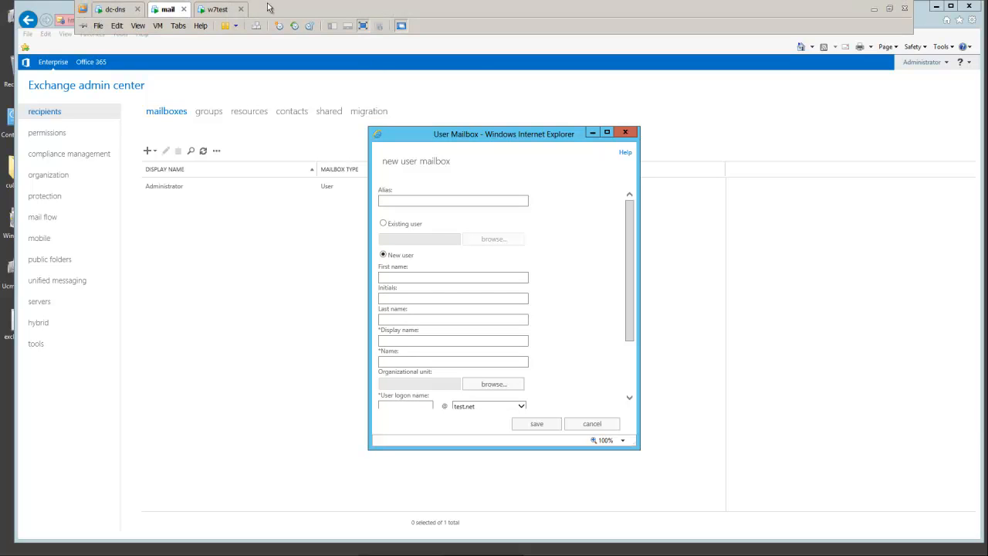
pyautogui.click(118, 10)
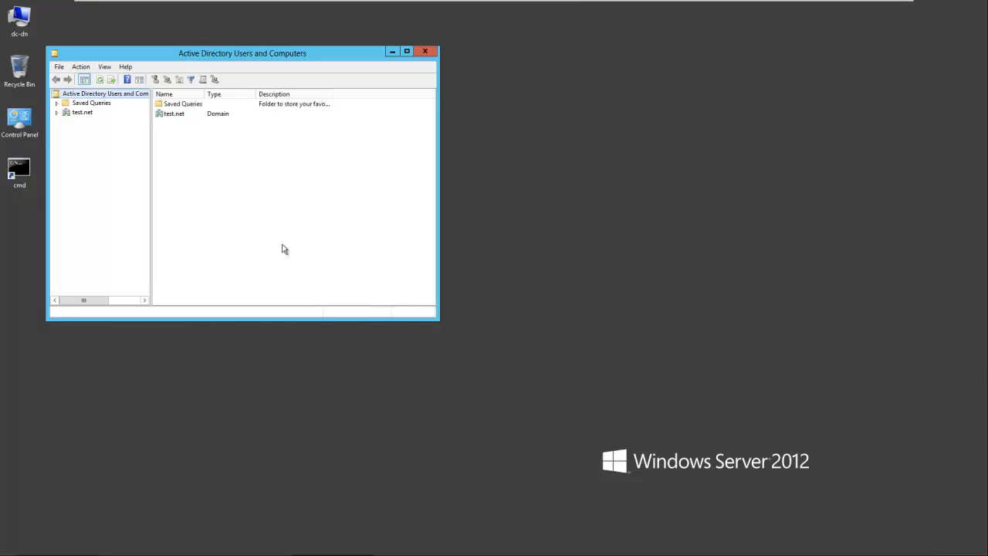
pyautogui.click(56, 113)
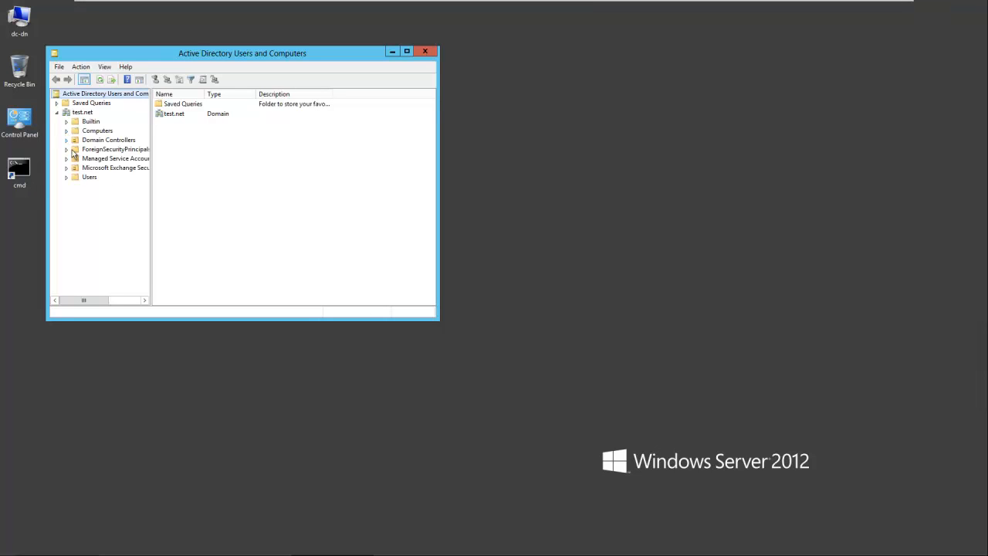
pyautogui.click(96, 178)
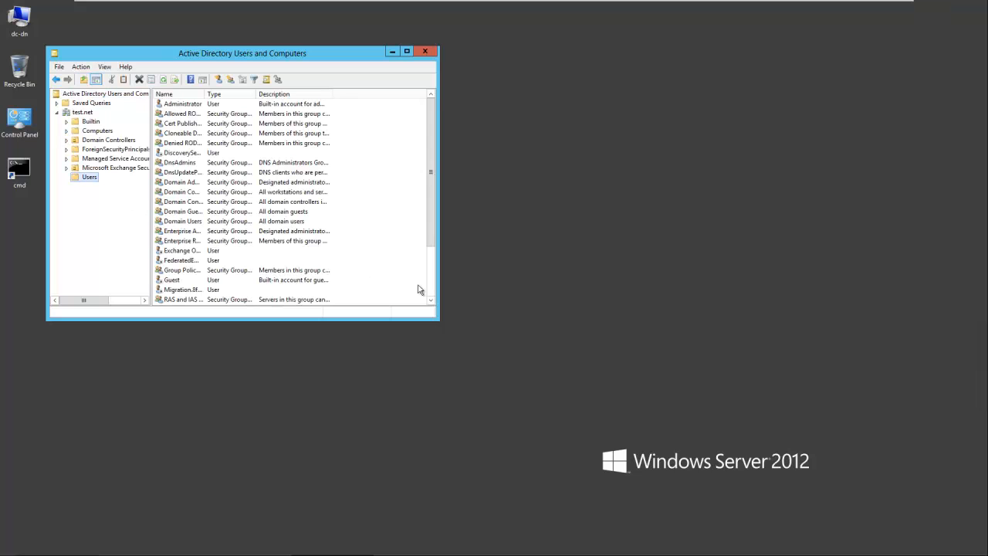
pyautogui.moveTo(446, 329); pyautogui.dragTo(788, 446)
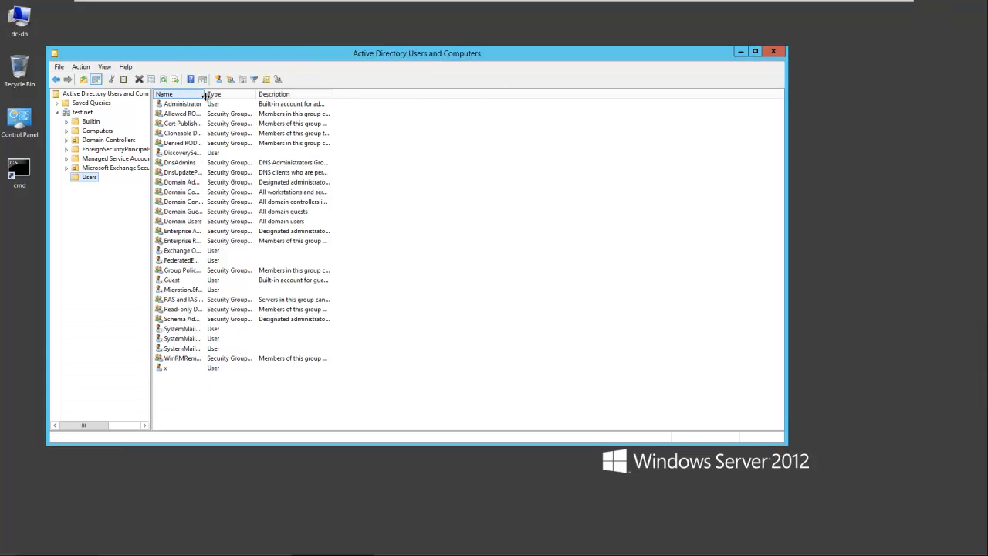
pyautogui.moveTo(205, 94); pyautogui.dragTo(281, 96)
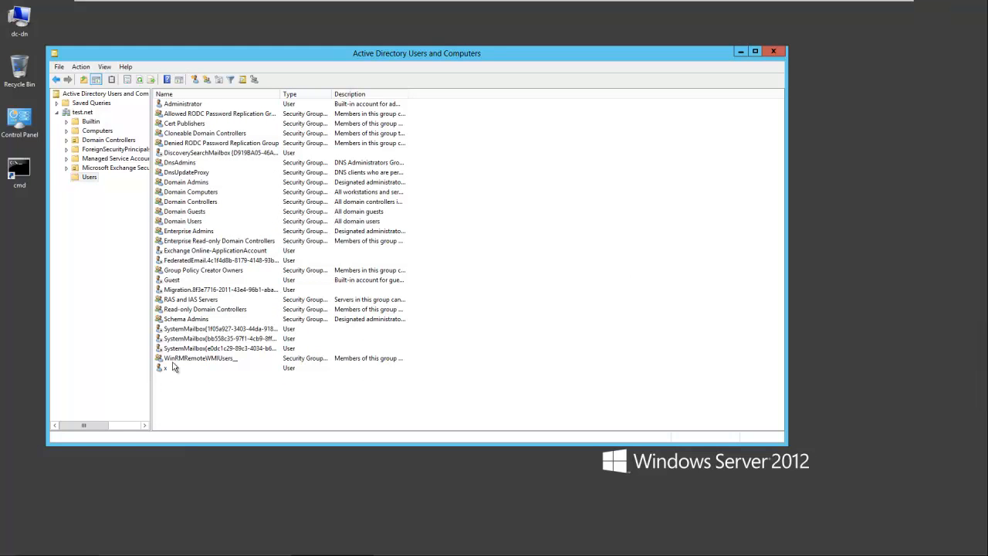
pyautogui.moveTo(271, 59); pyautogui.dragTo(339, 79)
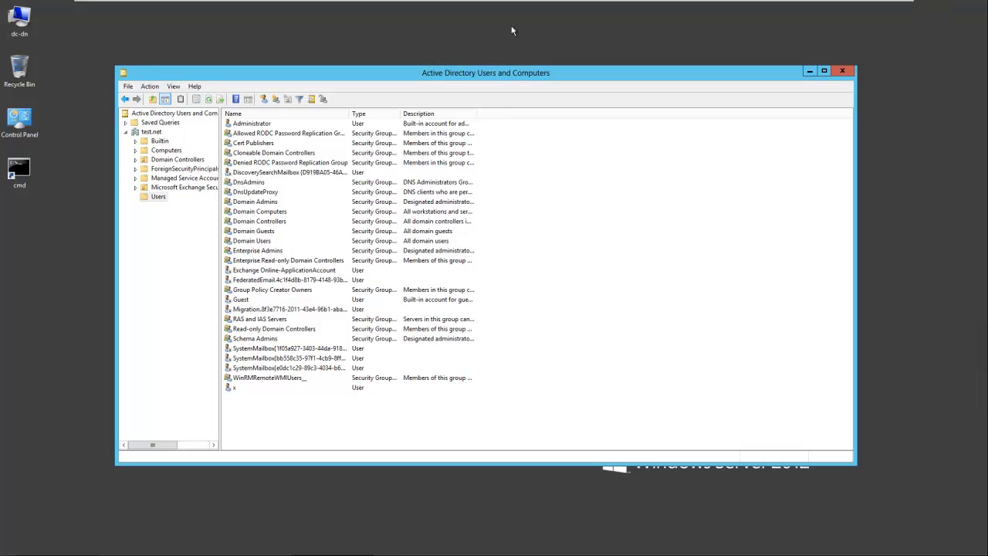
pyautogui.moveTo(472, 4)
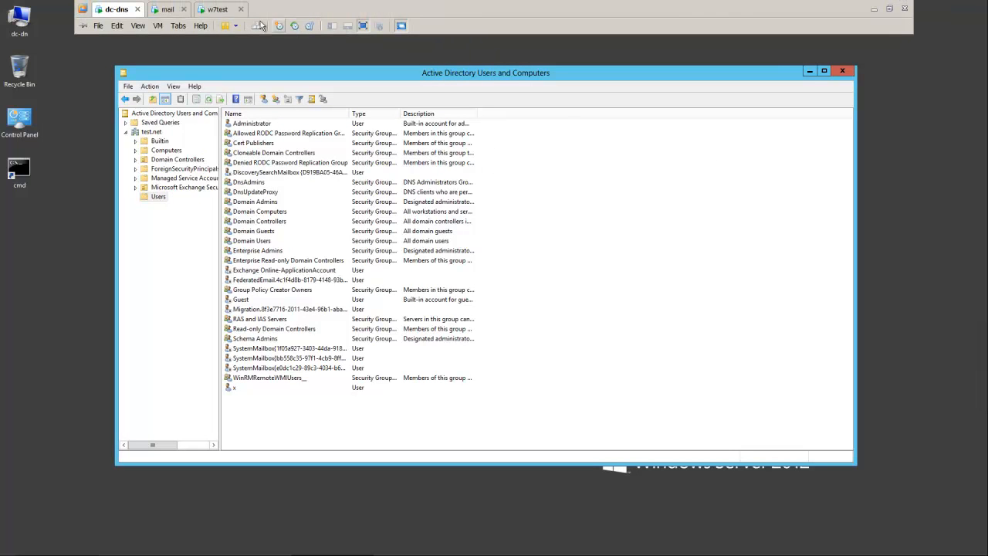
pyautogui.click(168, 9)
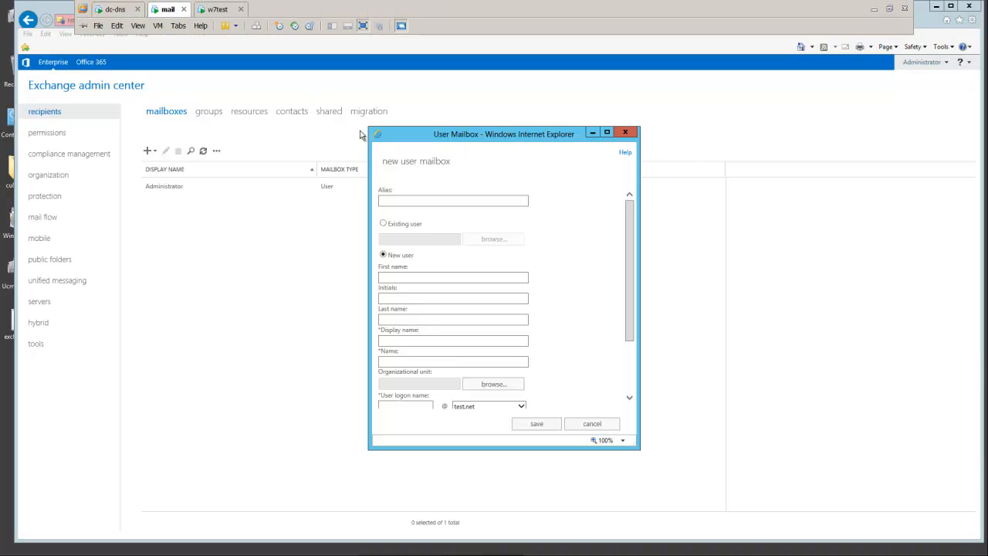
pyautogui.click(394, 276)
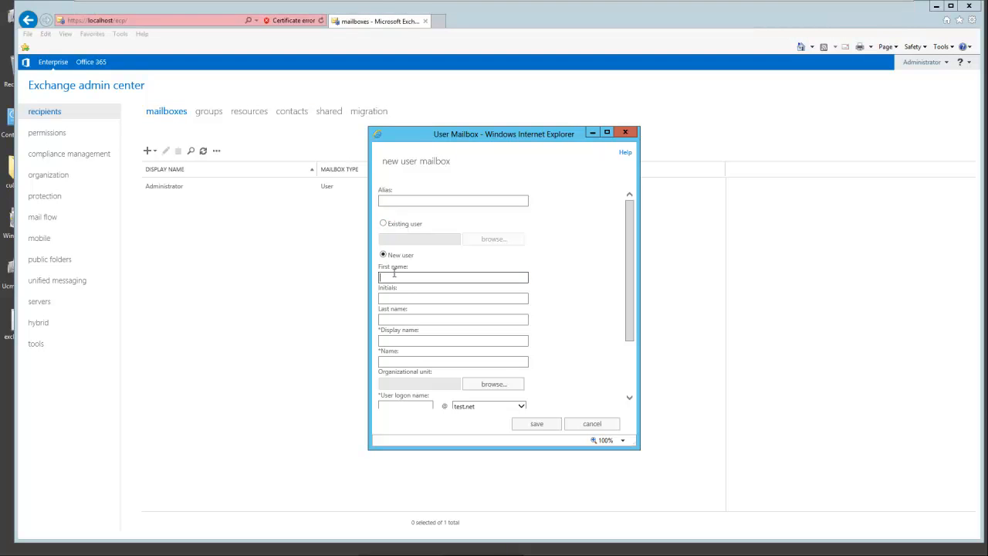
pyautogui.click(406, 319)
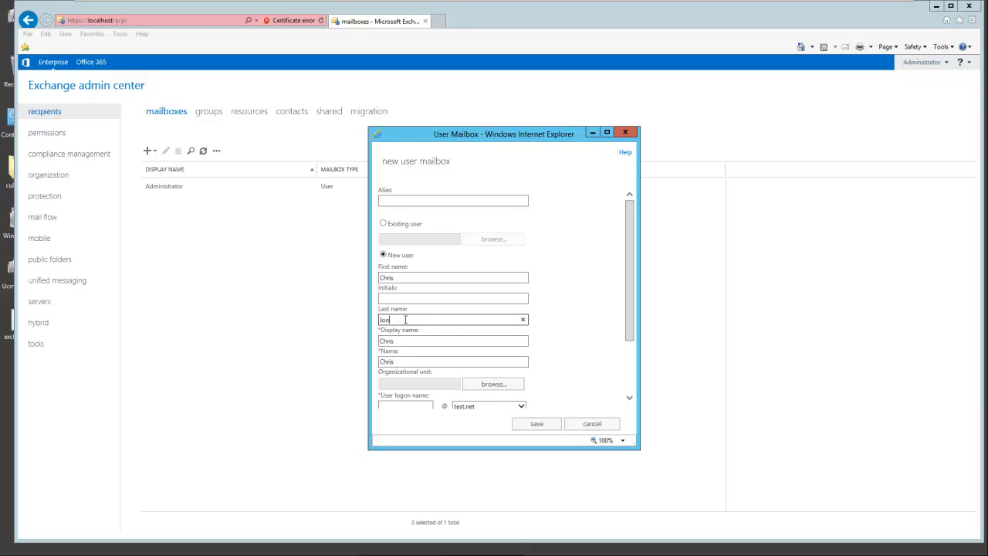
pyautogui.click(436, 202)
pyautogui.write('cjo')
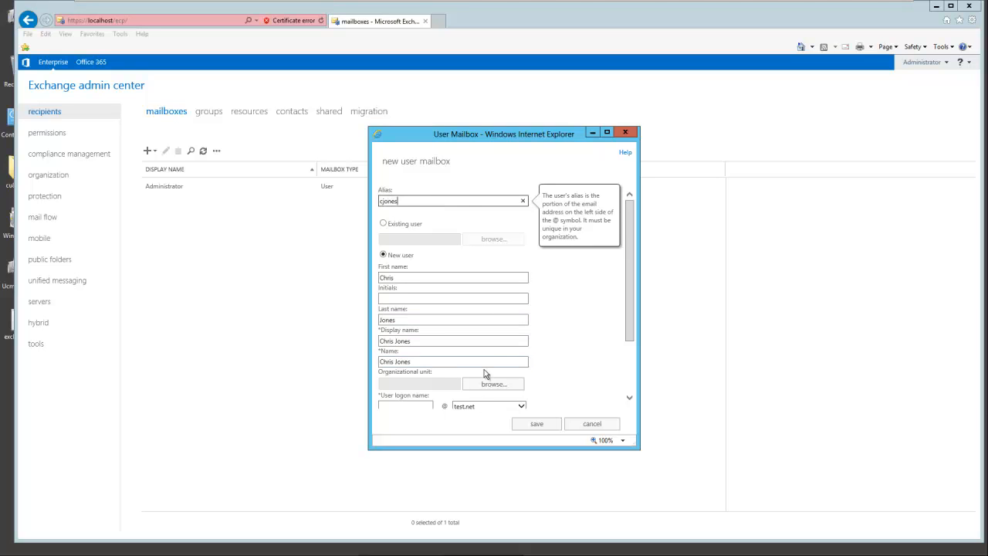
pyautogui.moveTo(628, 291); pyautogui.dragTo(635, 396)
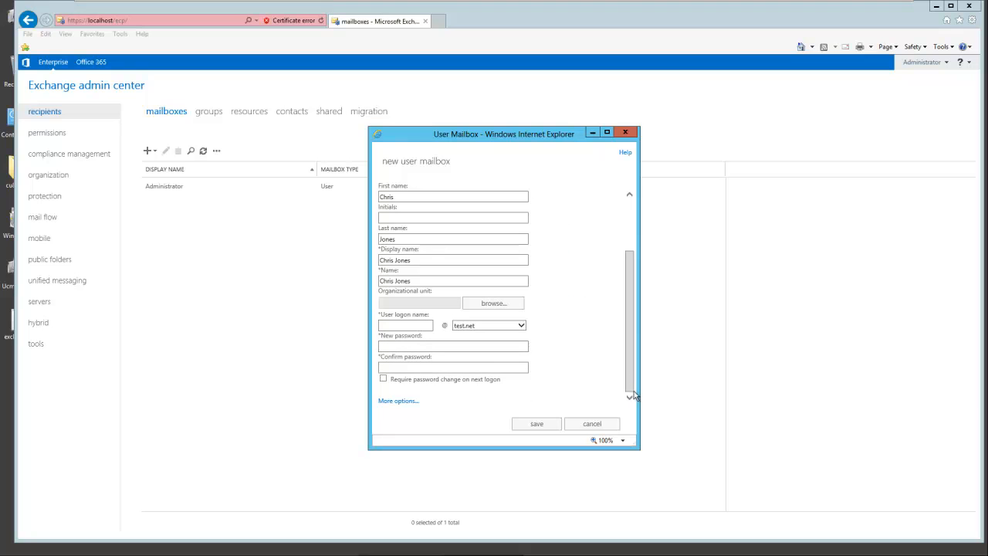
pyautogui.click(411, 324)
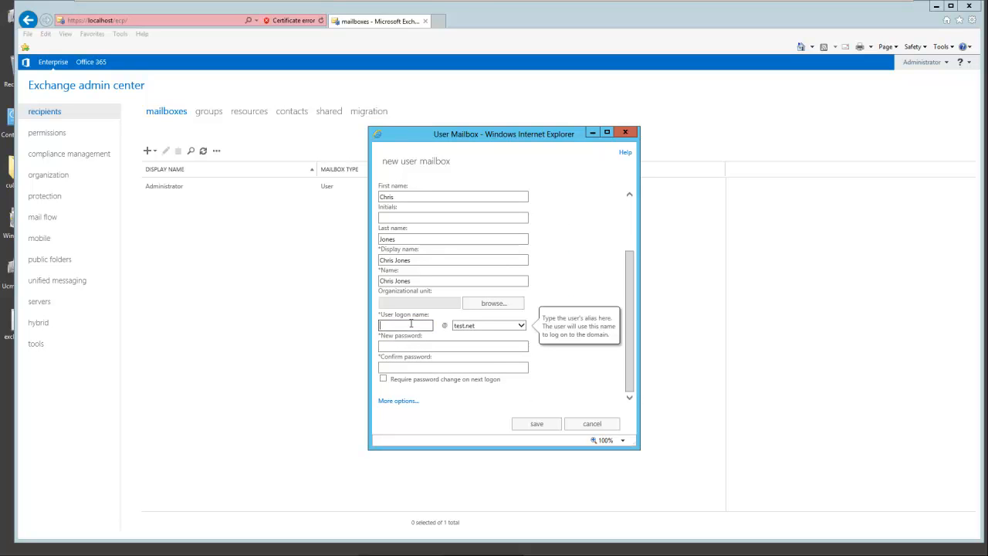
pyautogui.click(399, 348)
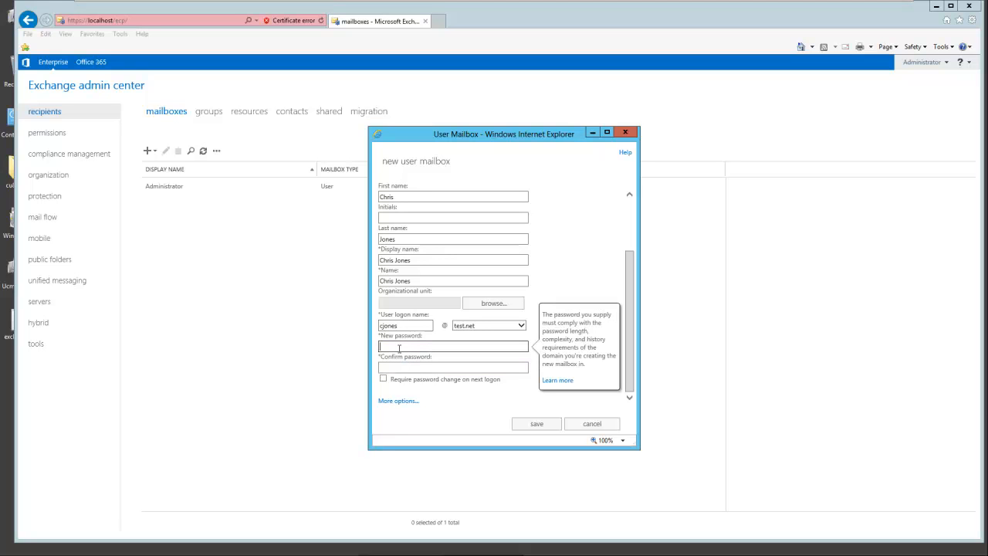
pyautogui.write('P@ssword')
pyautogui.click(392, 368)
pyautogui.write('P@ssword')
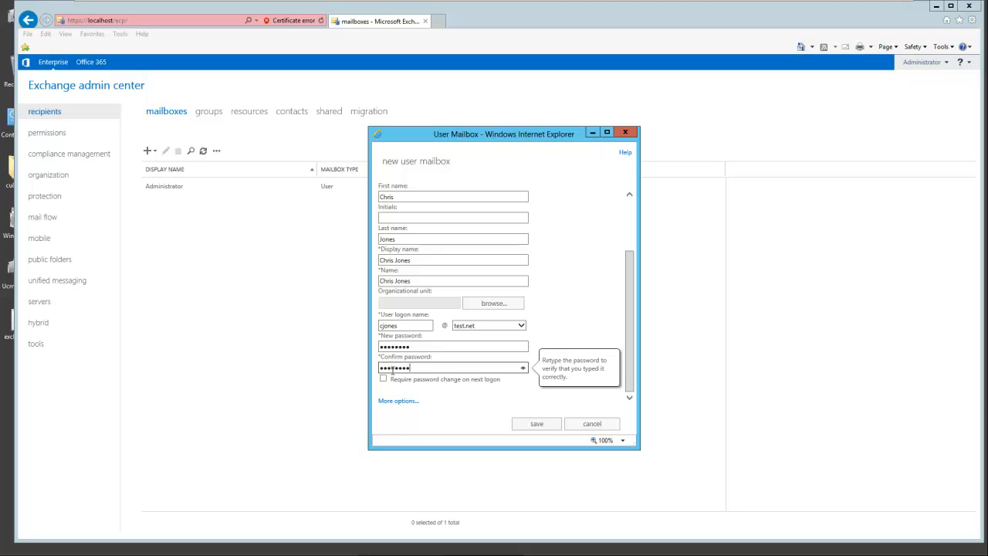
pyautogui.click(536, 427)
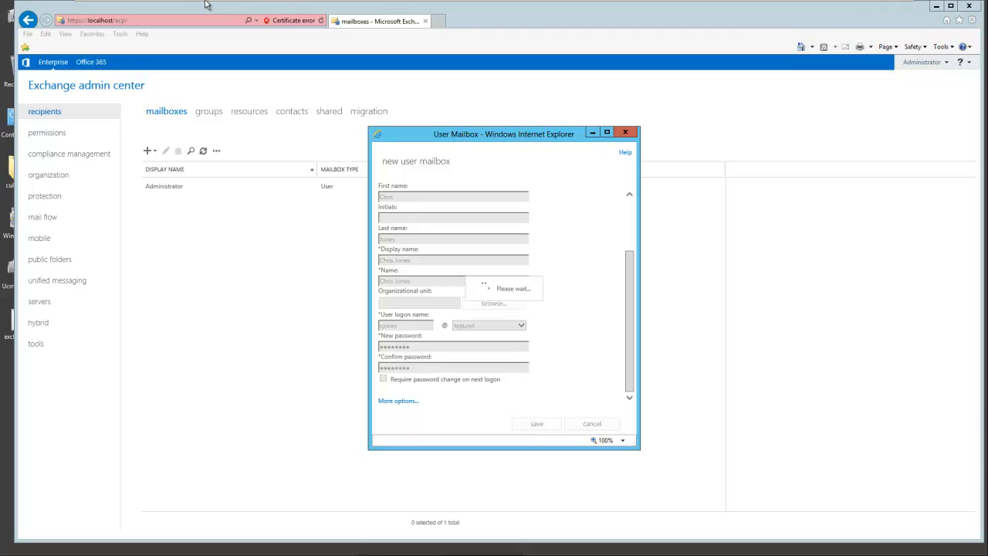
pyautogui.moveTo(186, 3)
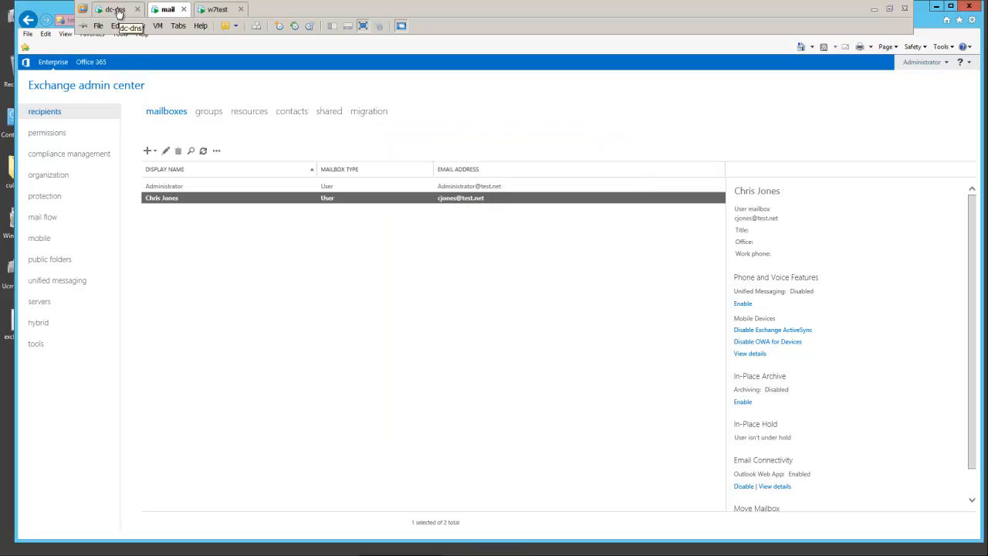
pyautogui.click(116, 10)
pyautogui.click(214, 104)
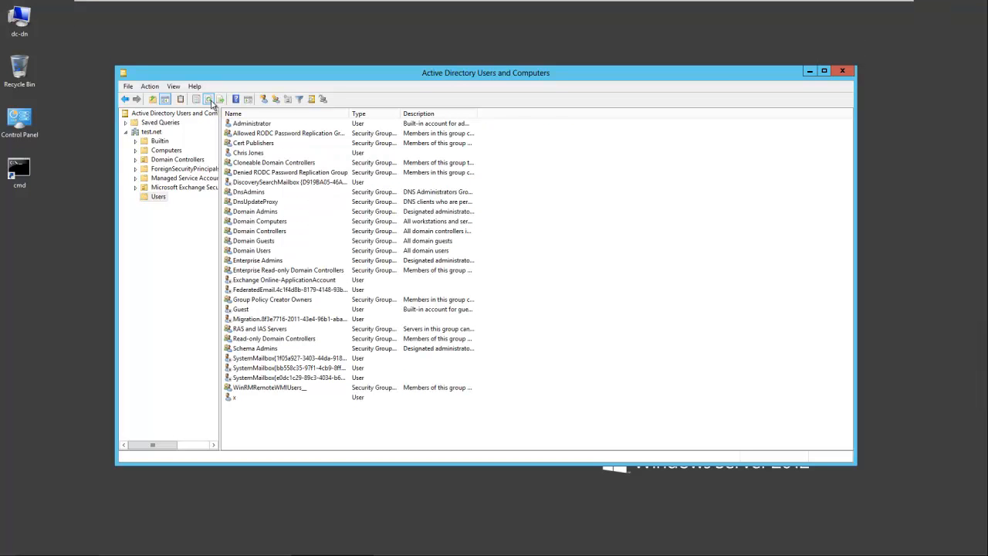
pyautogui.click(241, 154)
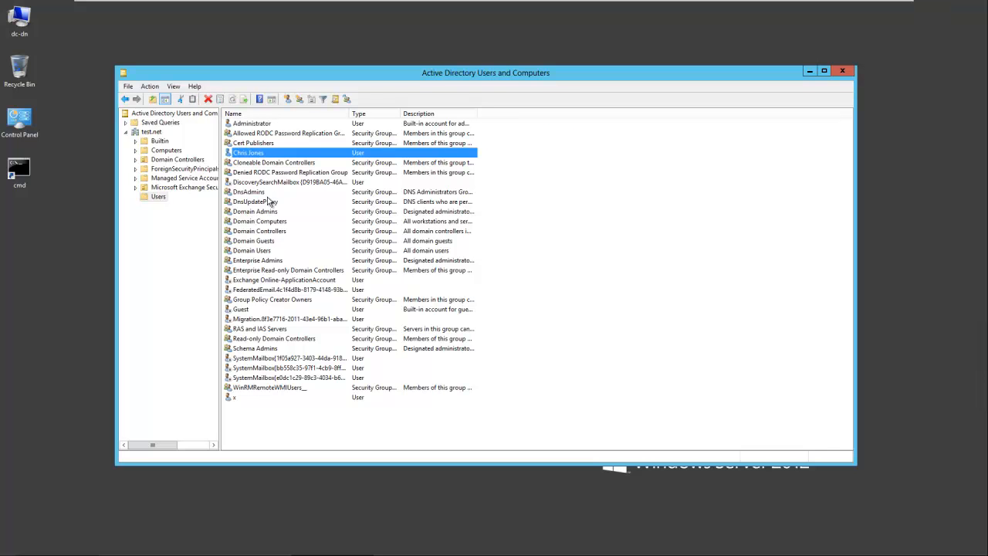
pyautogui.moveTo(509, 3)
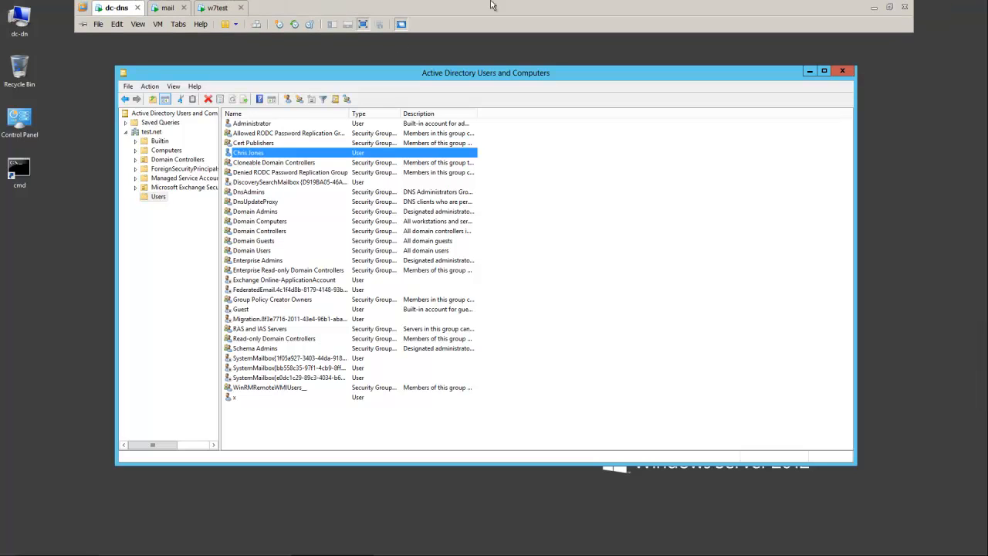
pyautogui.click(559, 215)
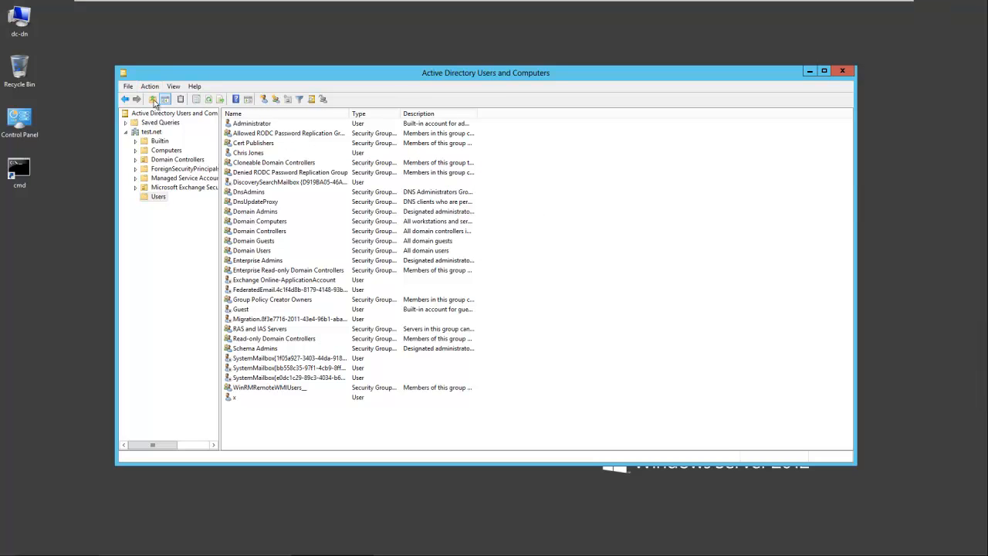
pyautogui.click(157, 197)
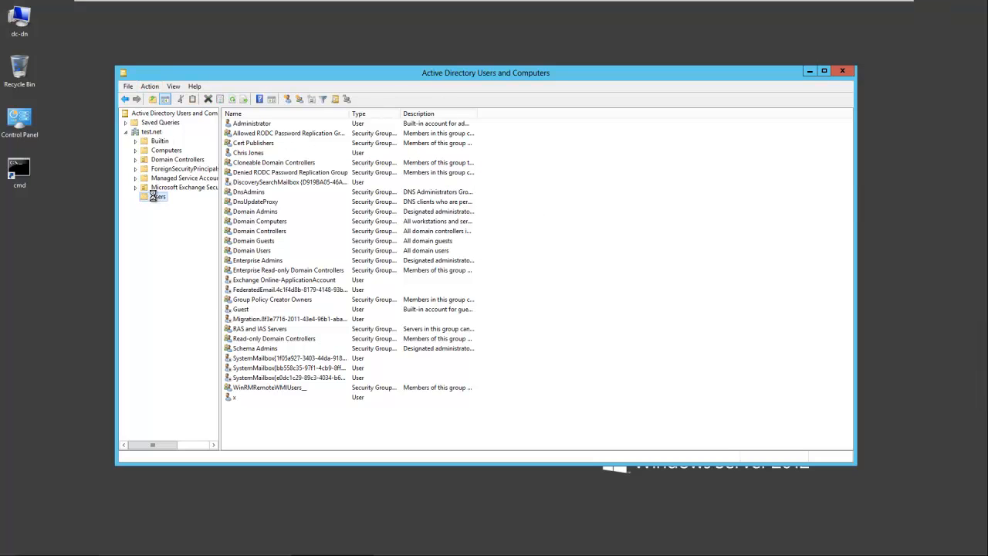
# Step: Start a new user in the Users container and enter its first, last and logon names
pyautogui.rightClick(157, 197)
pyautogui.moveTo(187, 227)
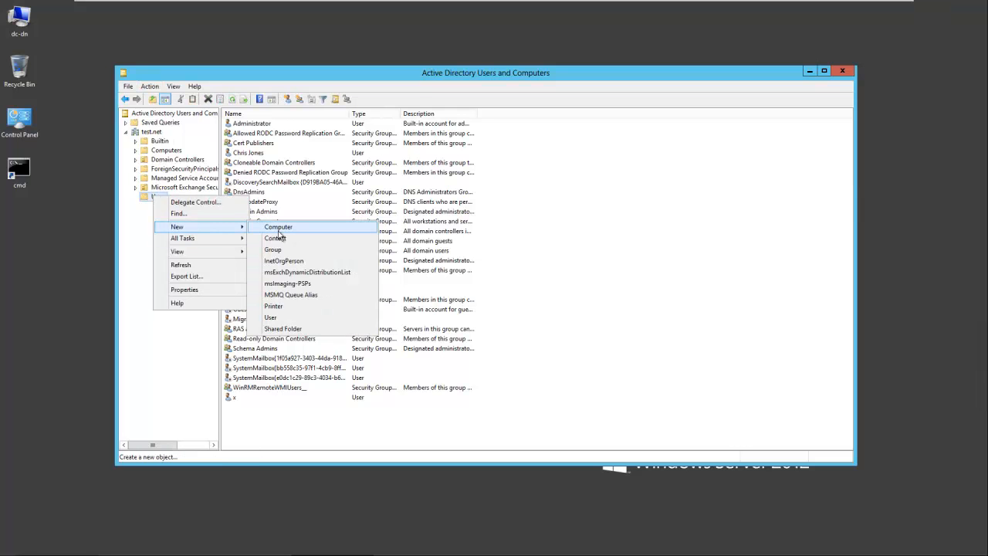
pyautogui.click(274, 318)
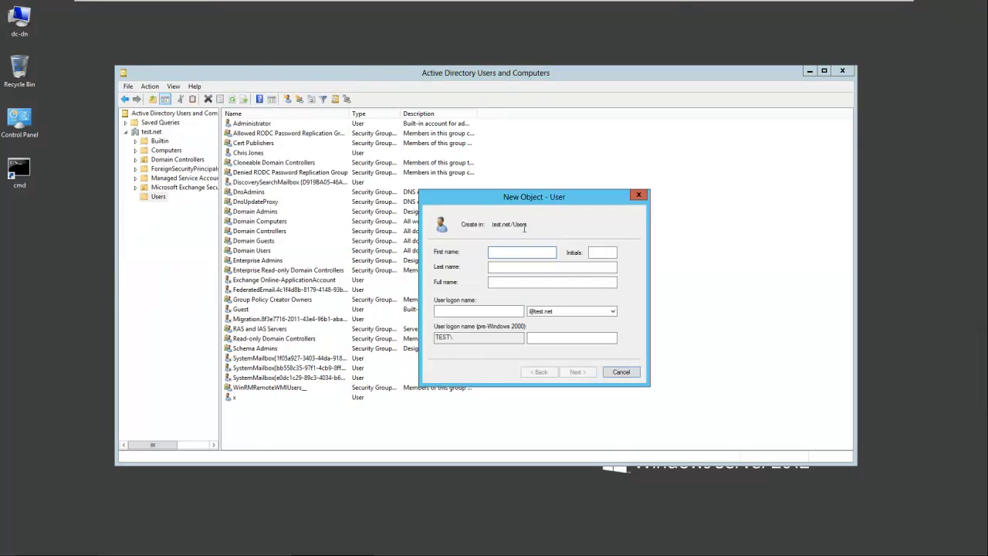
pyautogui.write('Iris')
pyautogui.click(516, 268)
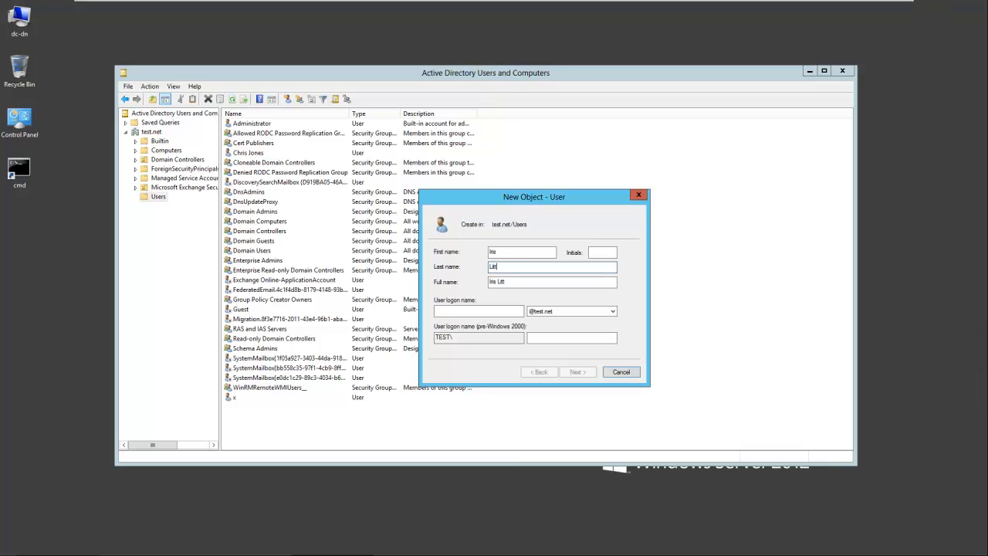
pyautogui.click(475, 311)
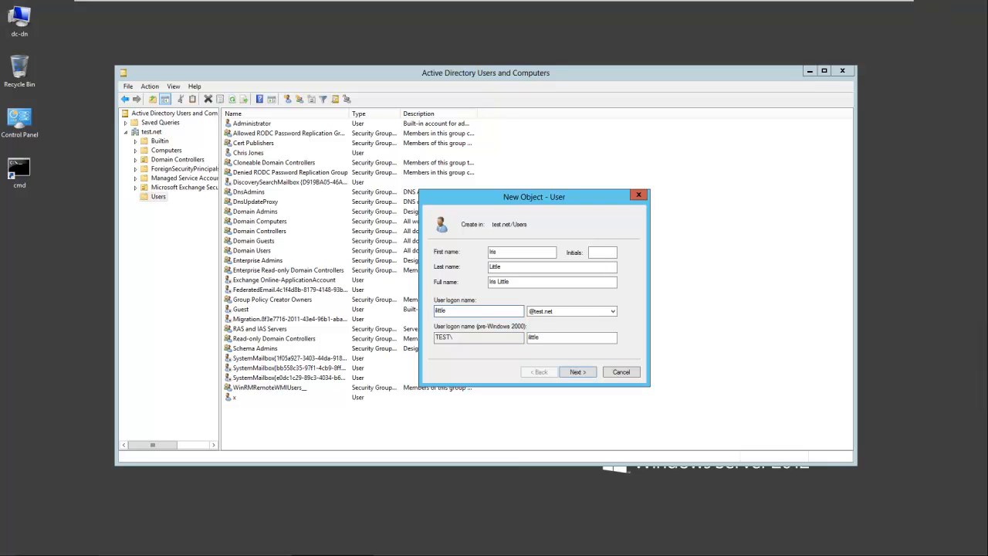
# Step: Give it a password the user cannot change and that never expires, then finish
pyautogui.click(575, 373)
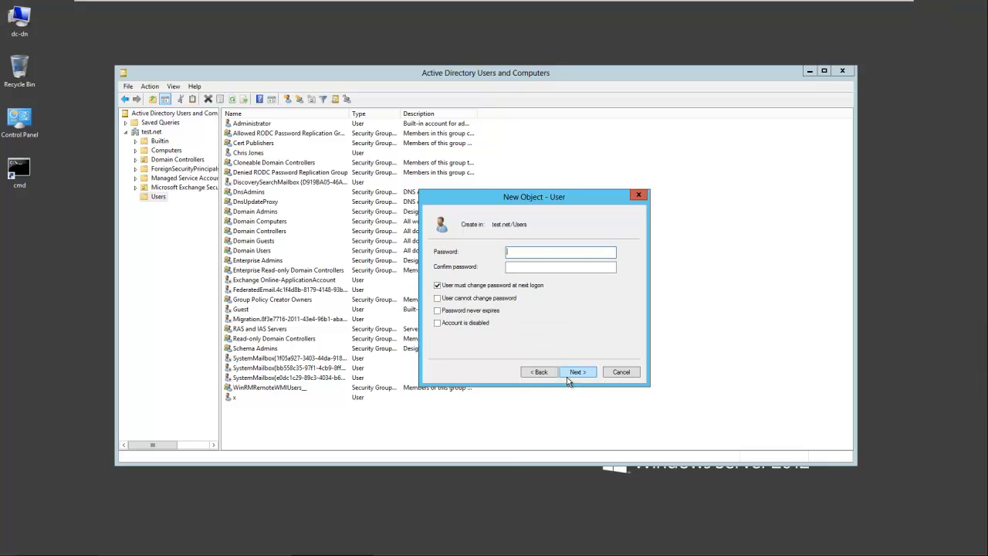
pyautogui.click(437, 285)
pyautogui.click(437, 298)
pyautogui.click(437, 311)
pyautogui.click(552, 252)
pyautogui.write('•••••••')
pyautogui.click(547, 268)
pyautogui.write('•••••••')
pyautogui.click(577, 372)
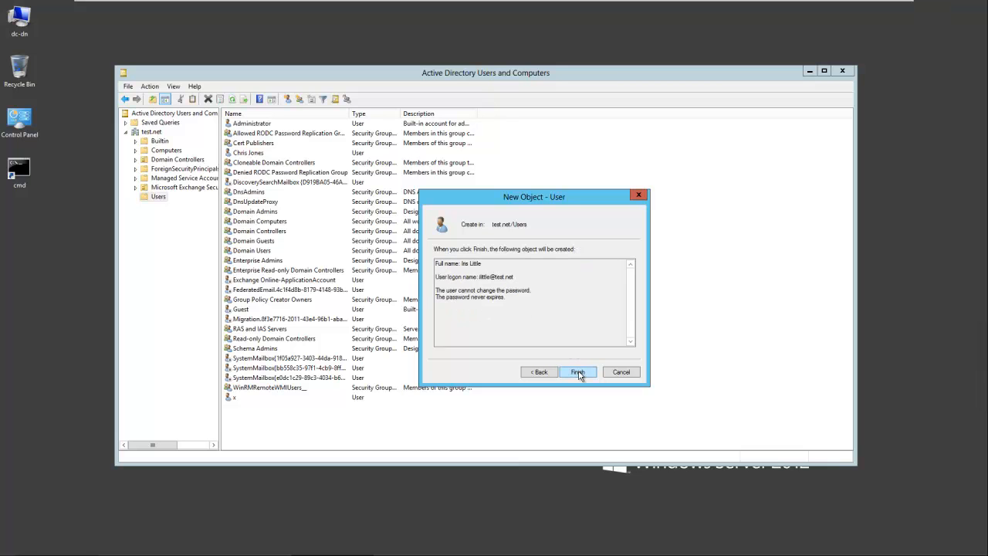
pyautogui.click(578, 373)
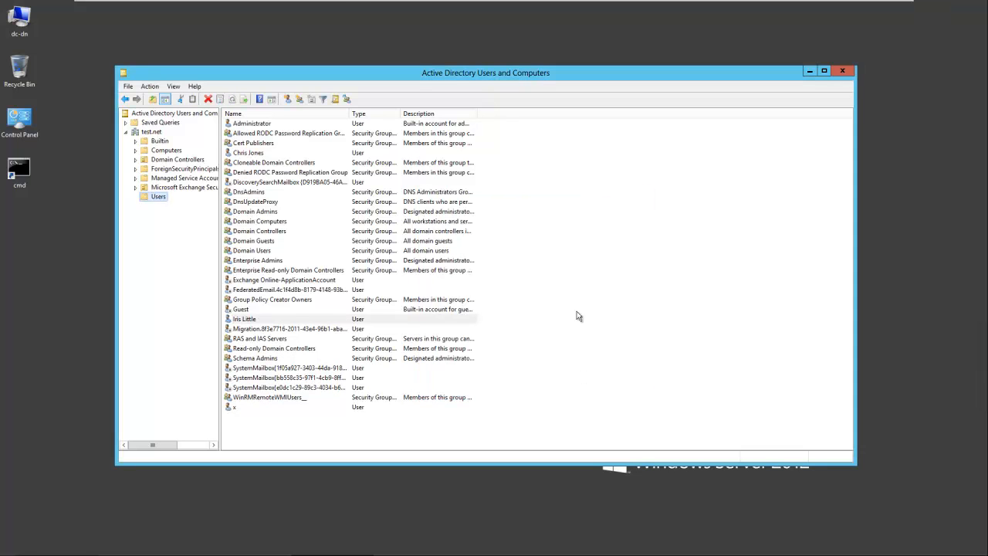
# Step: Create a user mailbox for the existing Active Directory user picked via Browse, and save it
pyautogui.moveTo(344, 5)
pyautogui.click(169, 9)
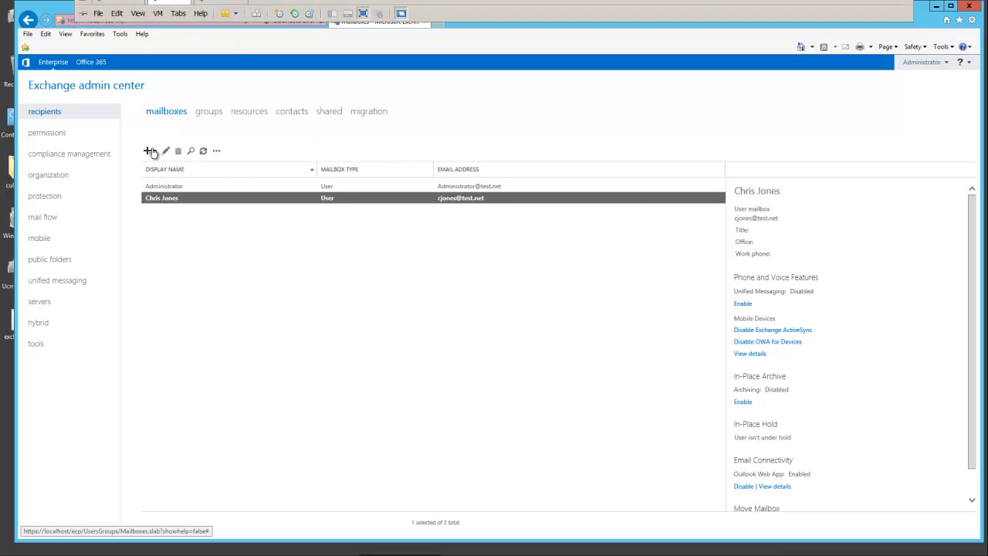
pyautogui.click(152, 155)
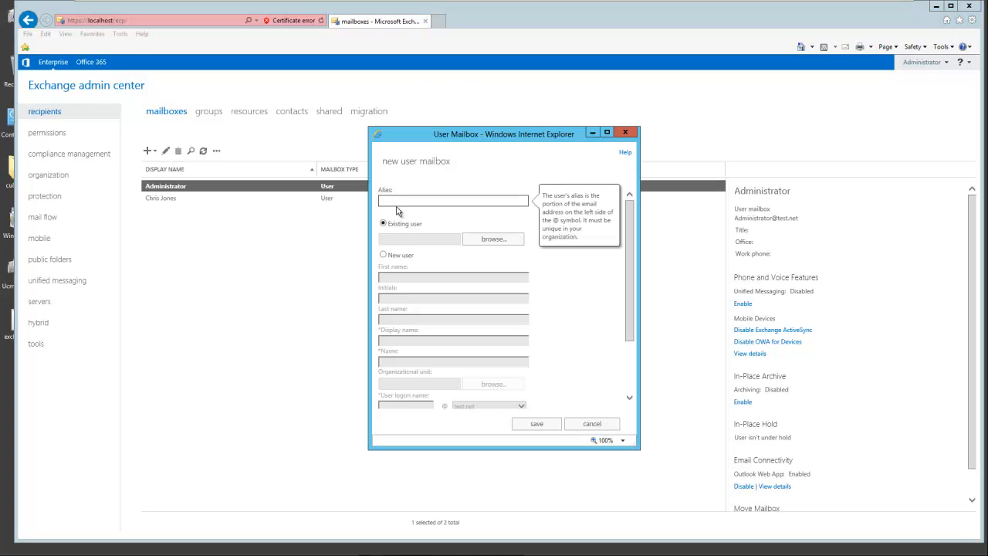
pyautogui.click(384, 224)
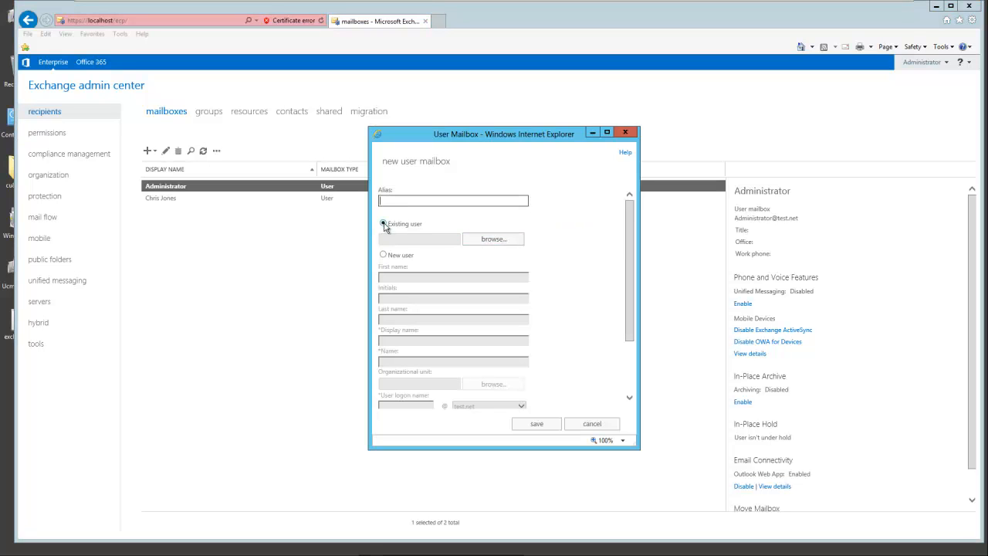
pyautogui.click(495, 239)
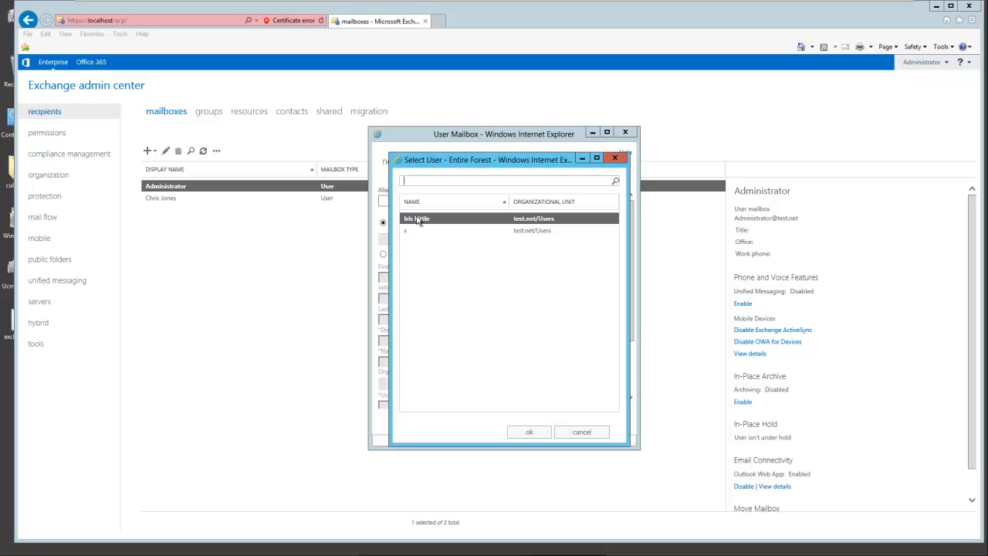
pyautogui.click(531, 434)
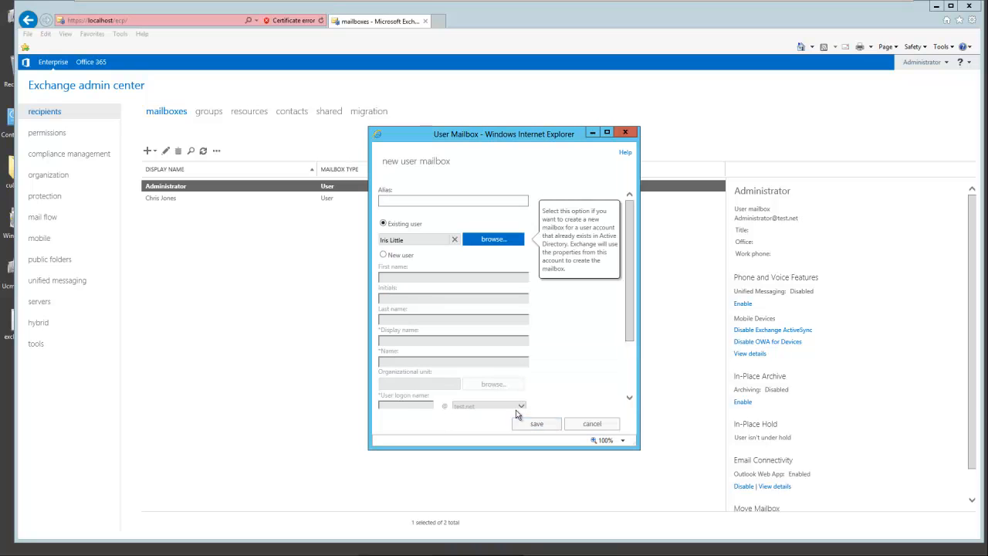
pyautogui.moveTo(633, 324); pyautogui.dragTo(630, 390)
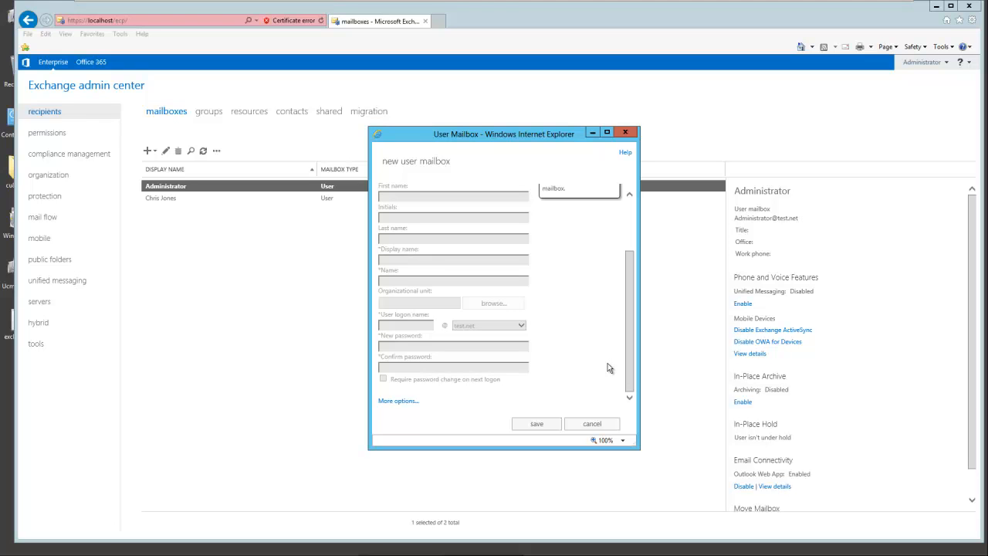
pyautogui.click(537, 424)
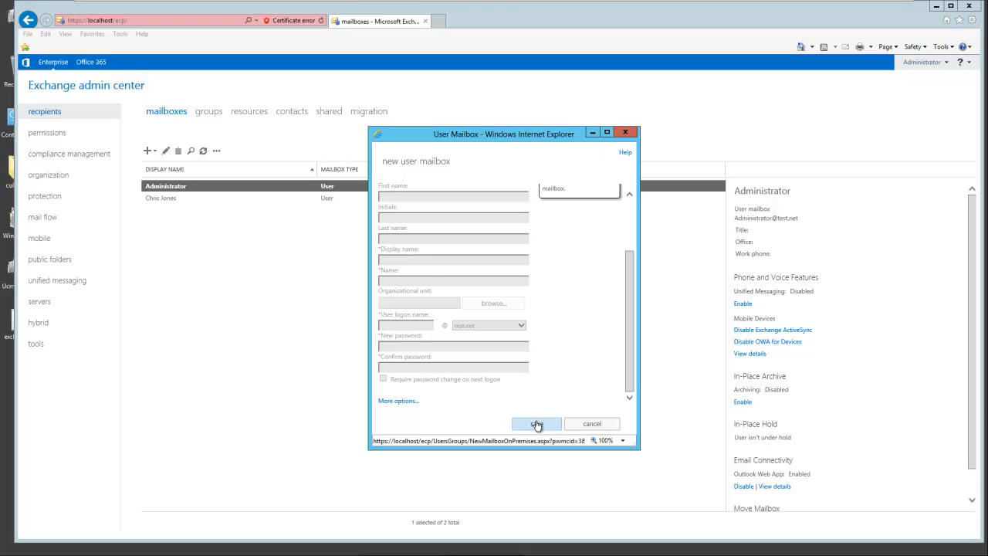
pyautogui.click(536, 428)
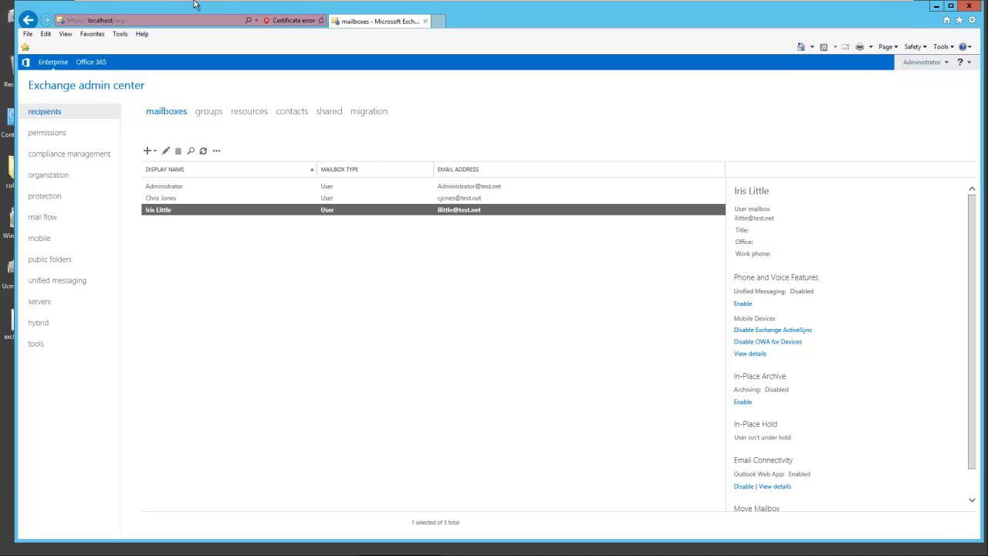
# Step: On dc-dns, close Active Directory Users and Computers and open an enlarged Internet Explorer window
pyautogui.click(113, 10)
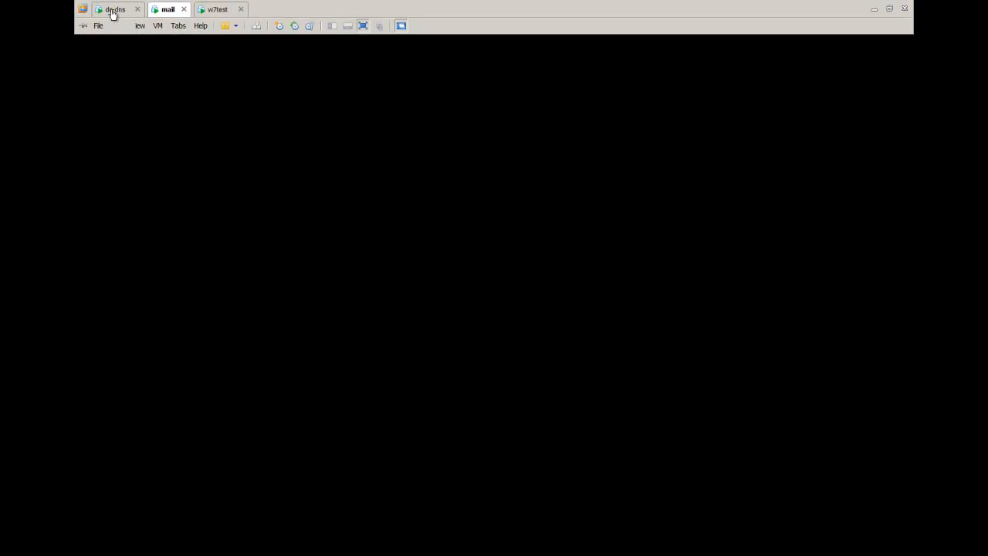
pyautogui.click(843, 71)
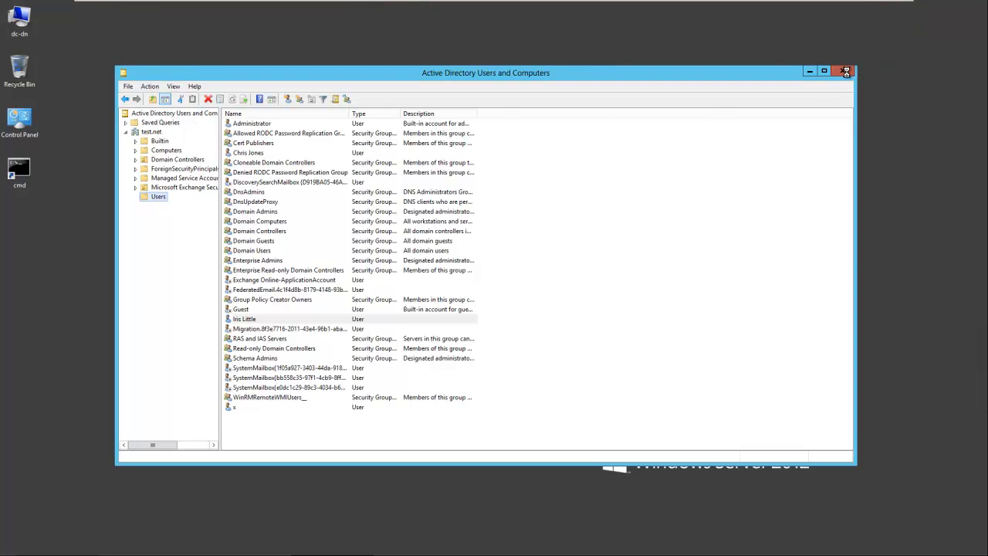
pyautogui.moveTo(176, 552)
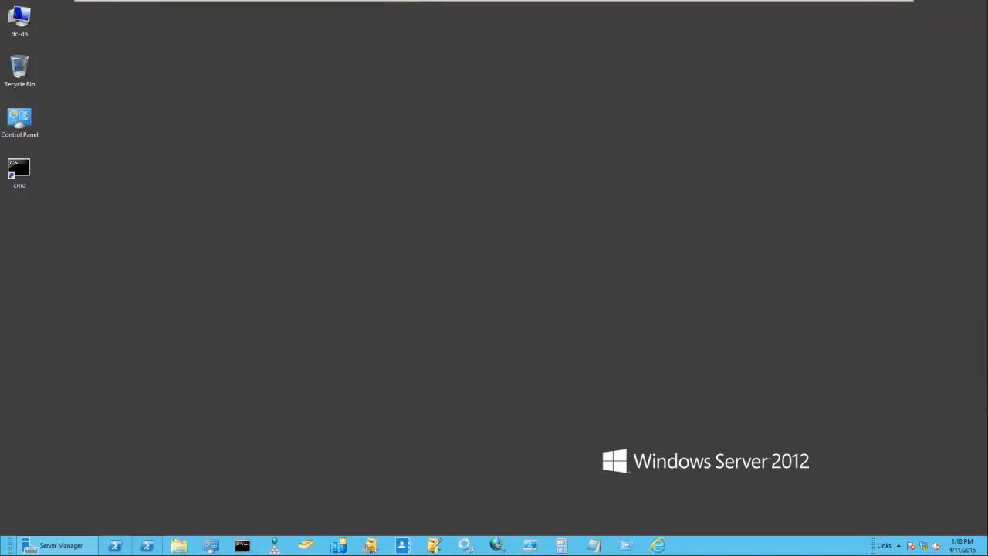
pyautogui.click(657, 547)
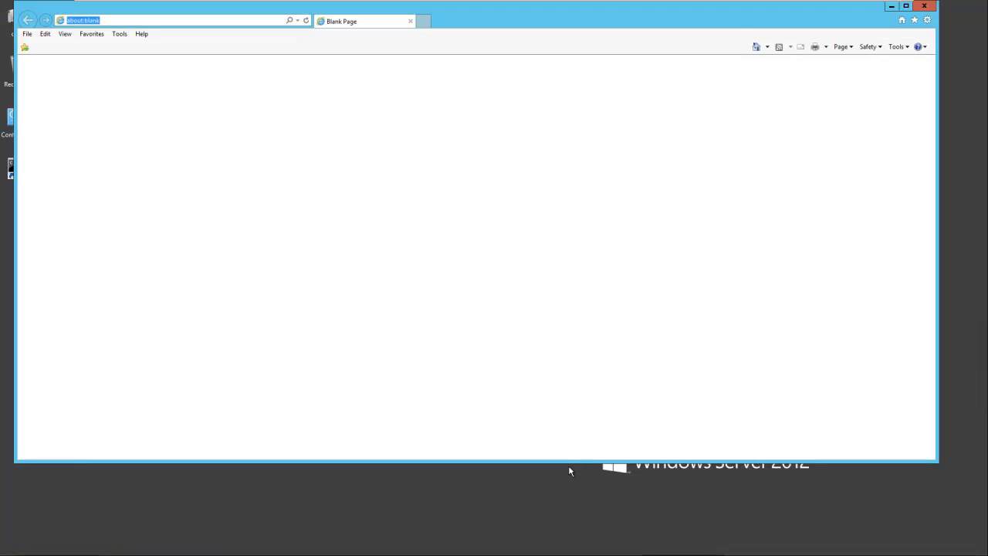
pyautogui.moveTo(569, 464); pyautogui.dragTo(587, 529)
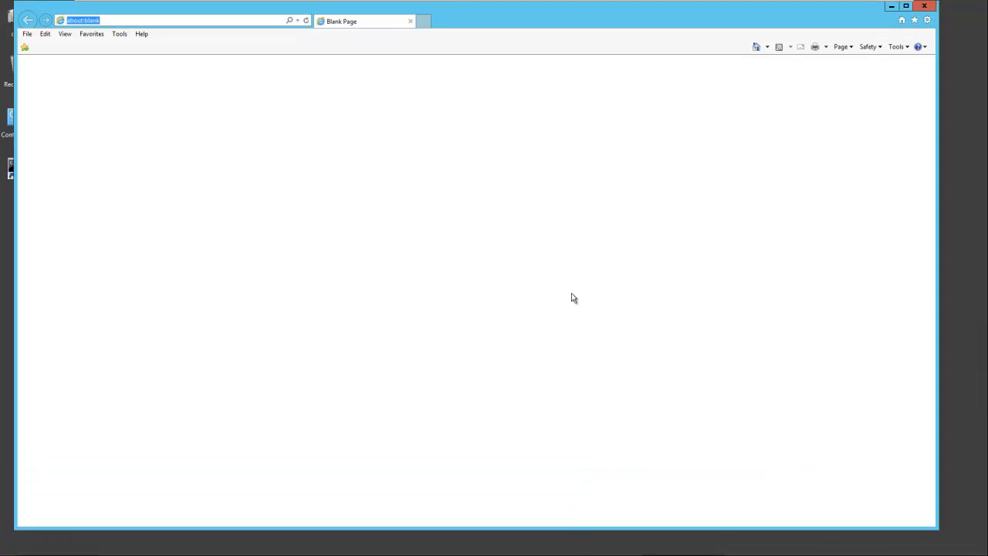
pyautogui.moveTo(479, 21); pyautogui.dragTo(506, 30)
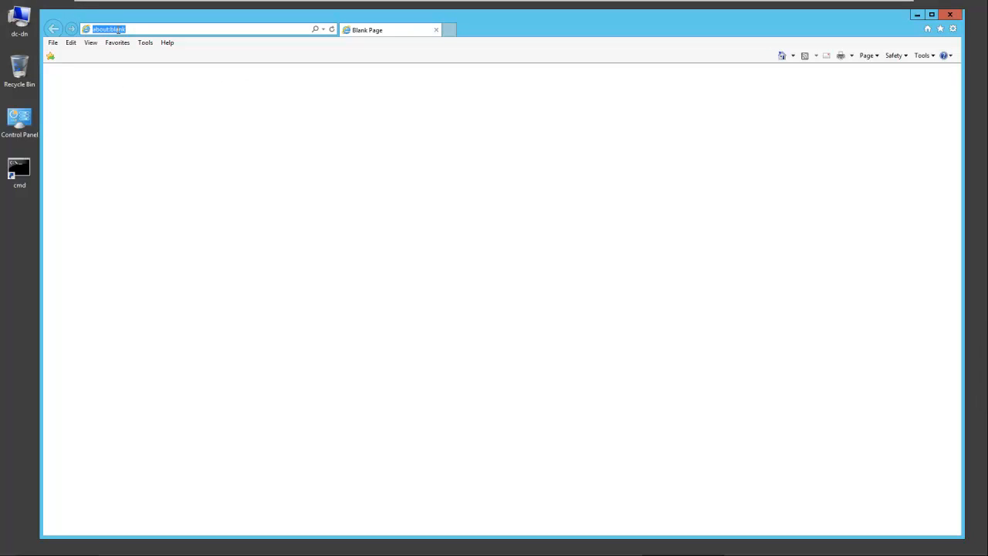
pyautogui.write('h')
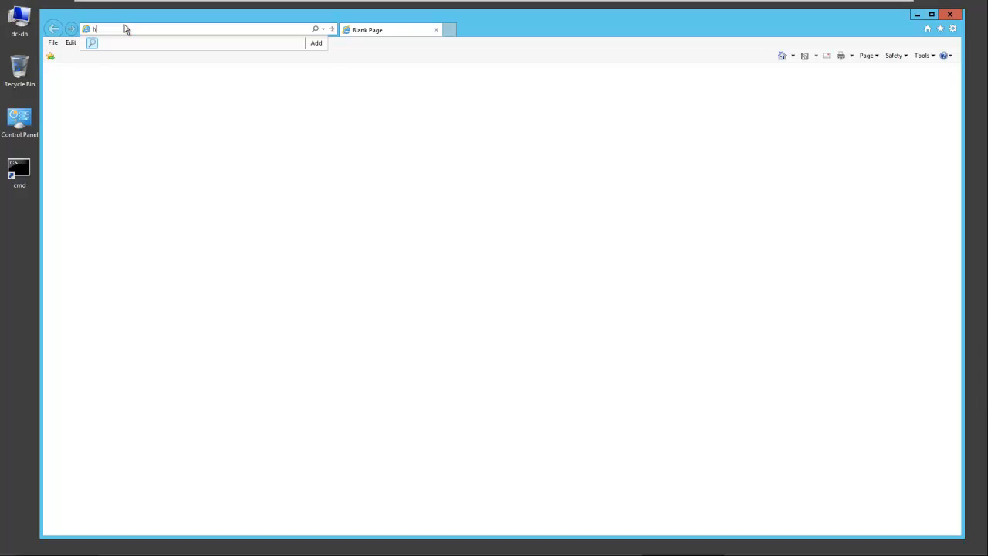
pyautogui.write('ttps://mail.test')
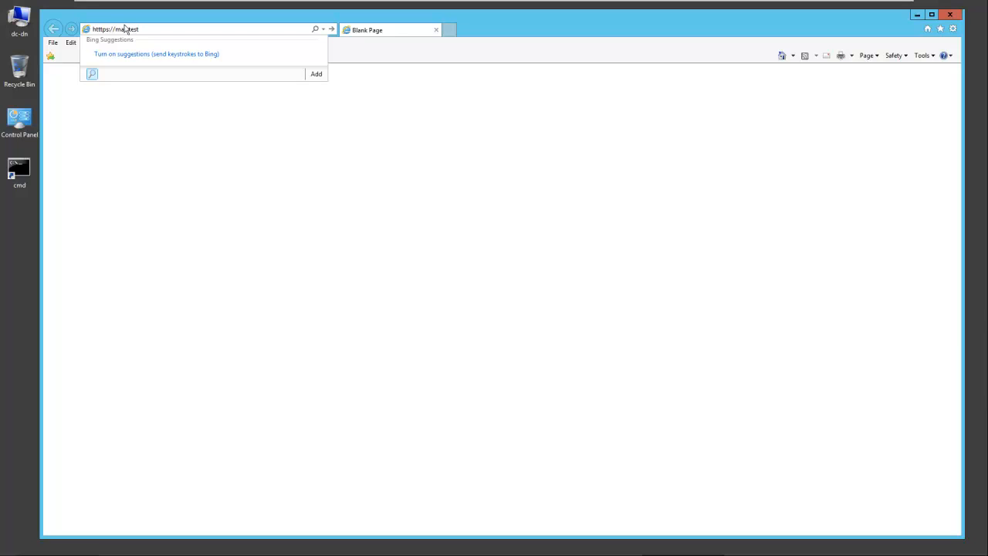
pyautogui.write('.net/owa')
pyautogui.press('Return')
pyautogui.click(151, 200)
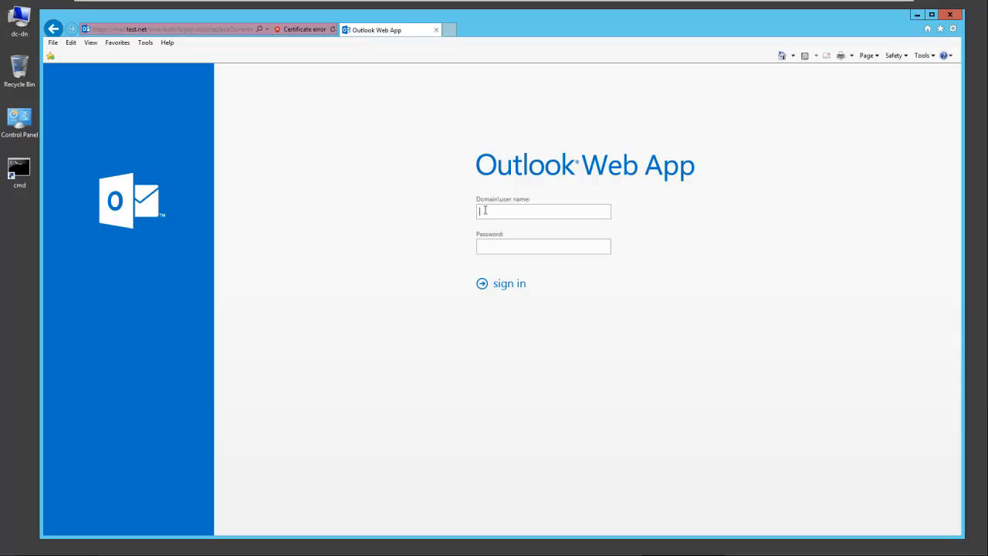
# Step: Sign in to Outlook Web App as the new user and set the time zone to Pacific Time (US & Canada)
pyautogui.click(504, 248)
pyautogui.write('••')
pyautogui.click(503, 285)
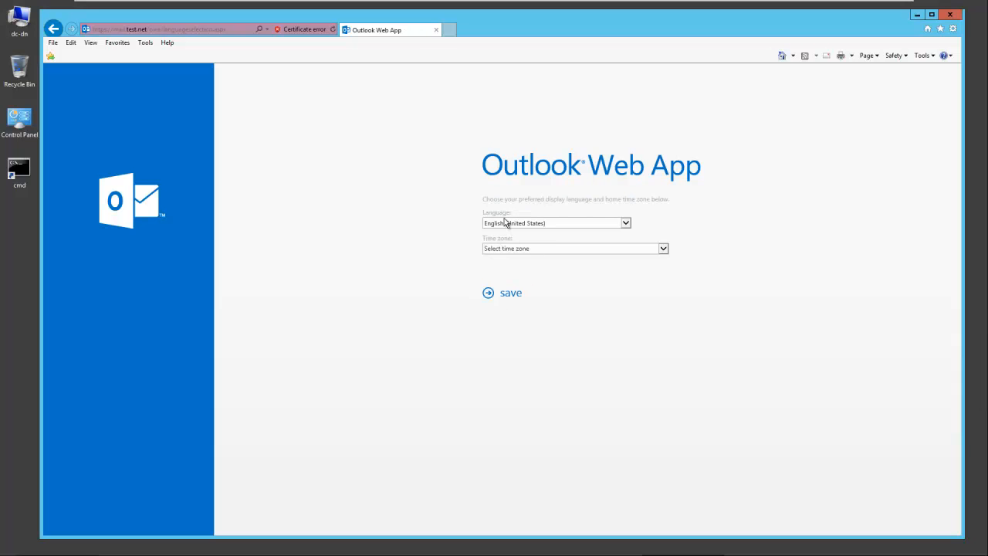
pyautogui.click(542, 250)
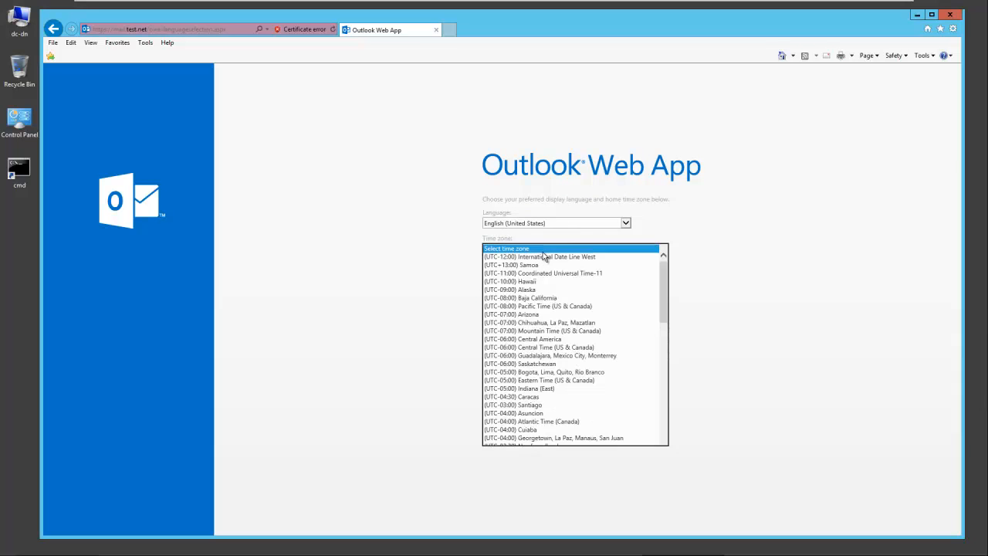
pyautogui.click(537, 307)
pyautogui.click(508, 294)
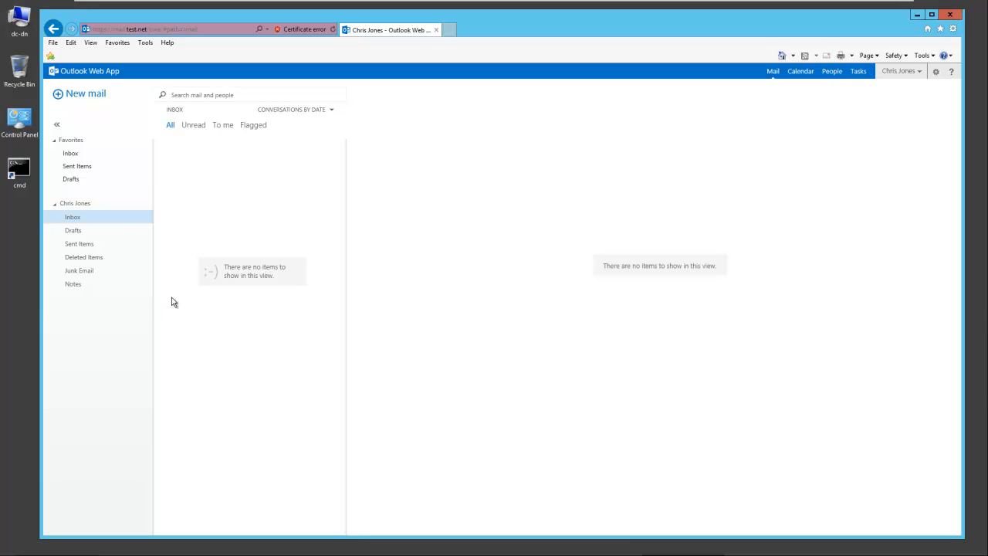
# Step: Browse the mailbox's Inbox, Drafts, Sent Items and Deleted Items folders
pyautogui.click(69, 205)
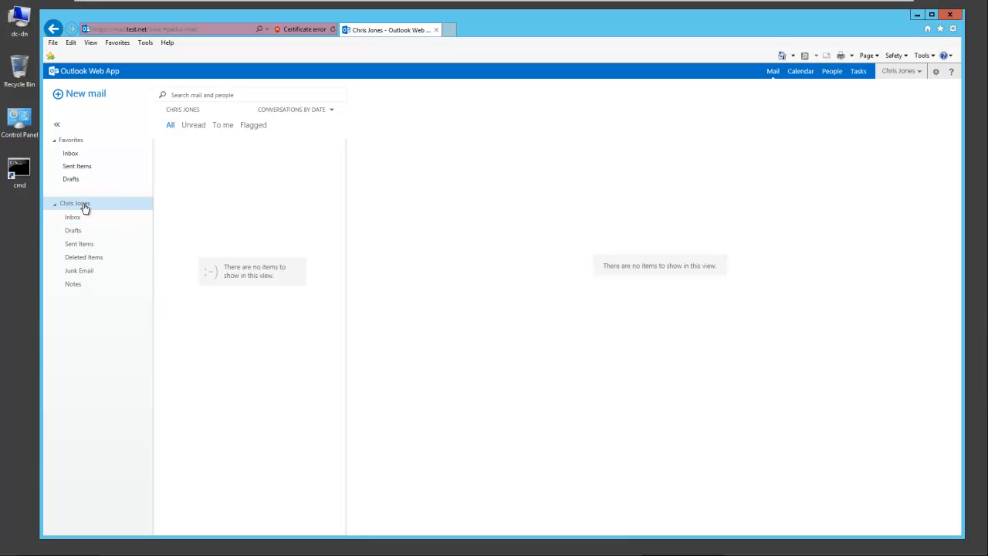
pyautogui.click(72, 218)
pyautogui.click(69, 232)
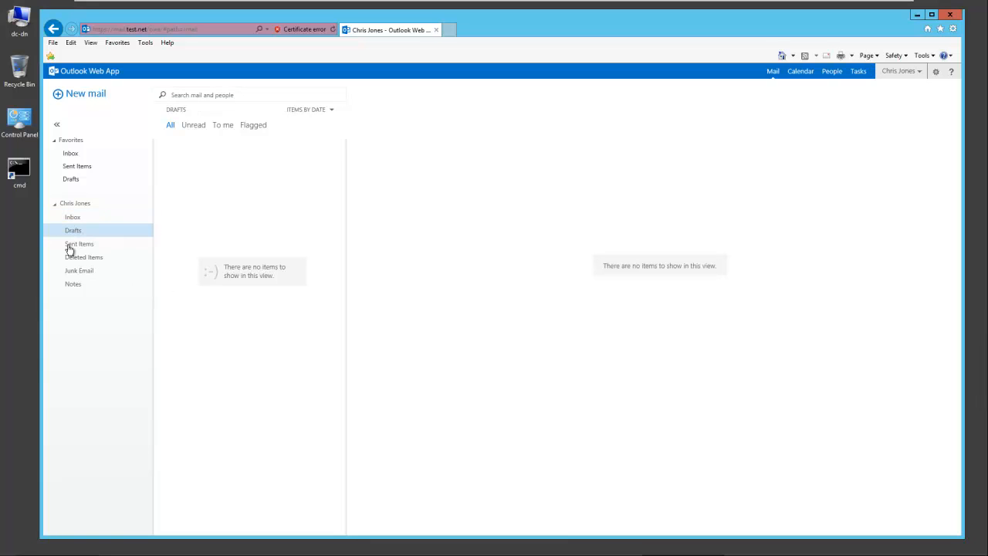
pyautogui.click(77, 245)
pyautogui.click(136, 257)
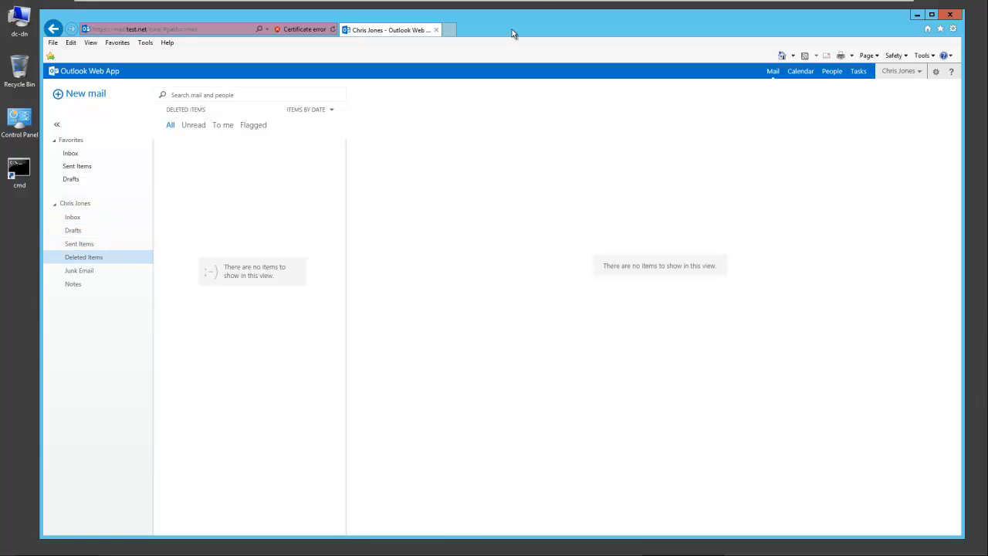
# Step: Log on to the Windows 7 test machine as the new user and launch Outlook 2013
pyautogui.moveTo(254, 4)
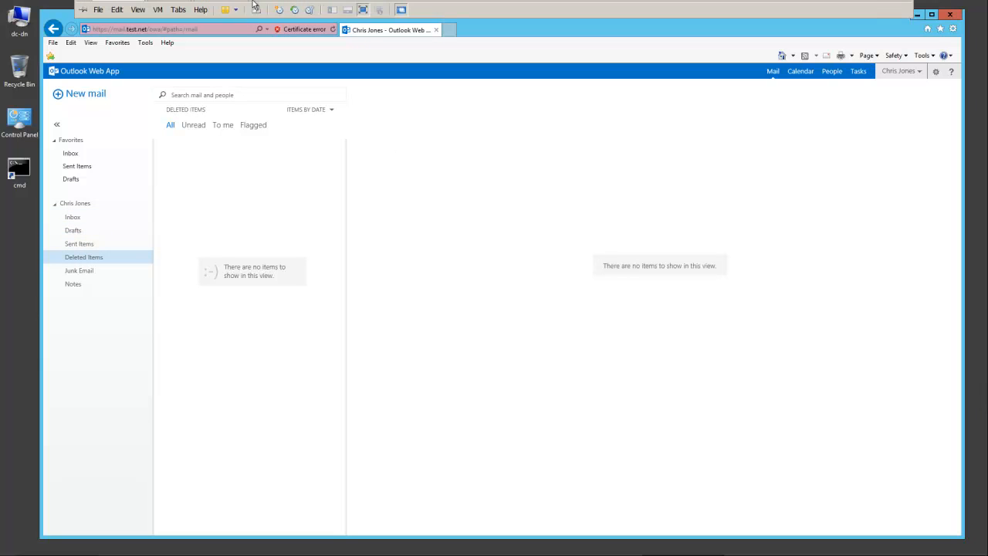
pyautogui.click(217, 9)
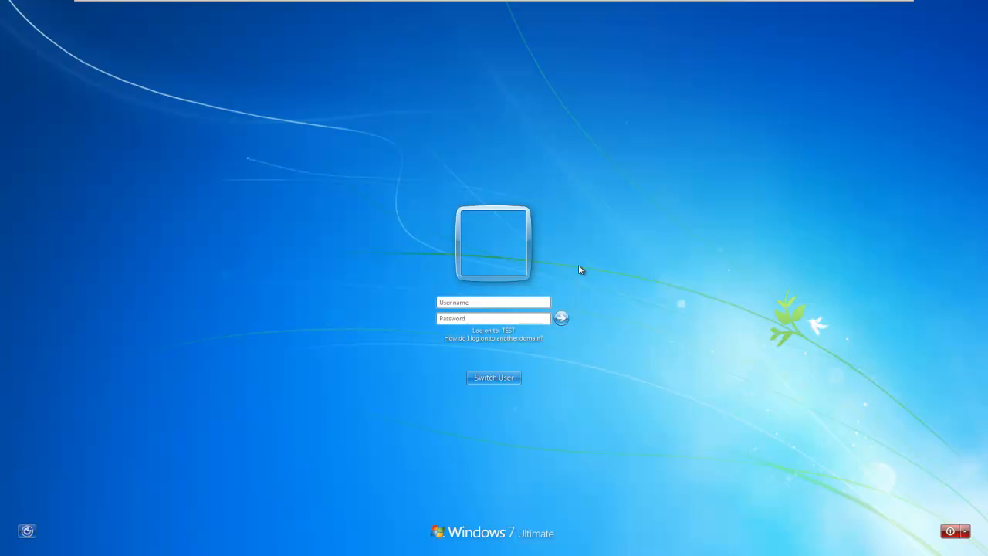
pyautogui.write('t')
pyautogui.write('iit')
pyautogui.press('Tab')
pyautogui.write('••••••••')
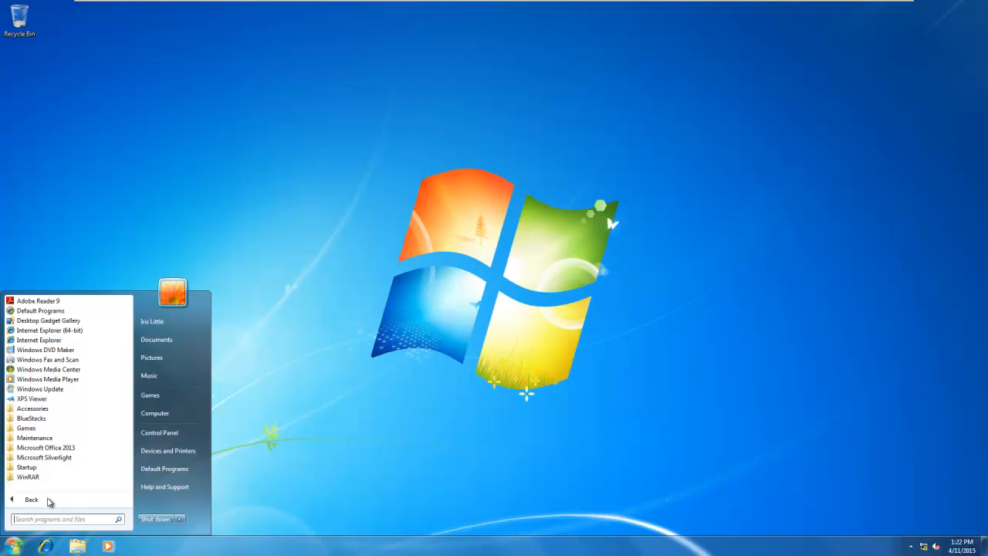
pyautogui.click(49, 448)
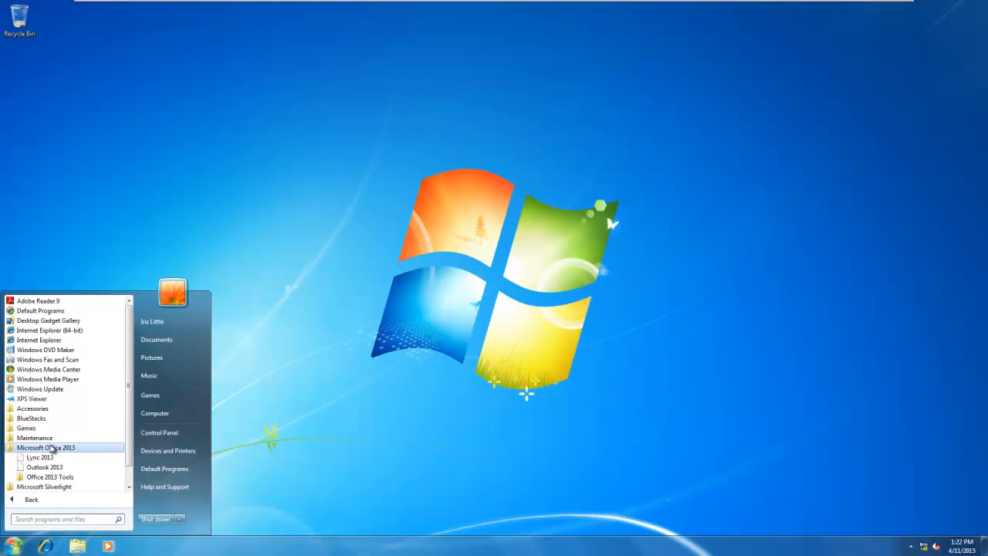
pyautogui.click(48, 467)
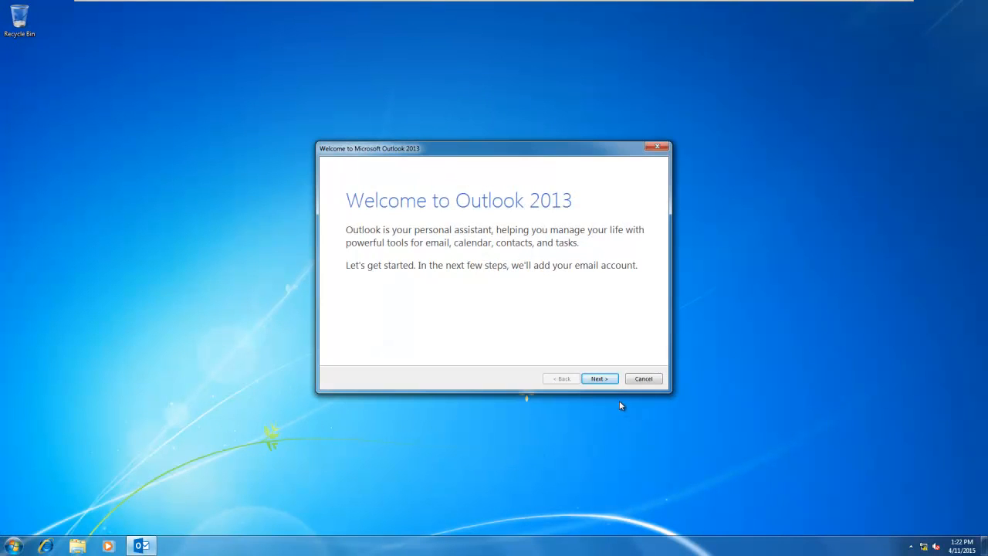
# Step: Auto-configure the prefilled Exchange e-mail account, trusting the server certificate, and finish setup
pyautogui.click(596, 382)
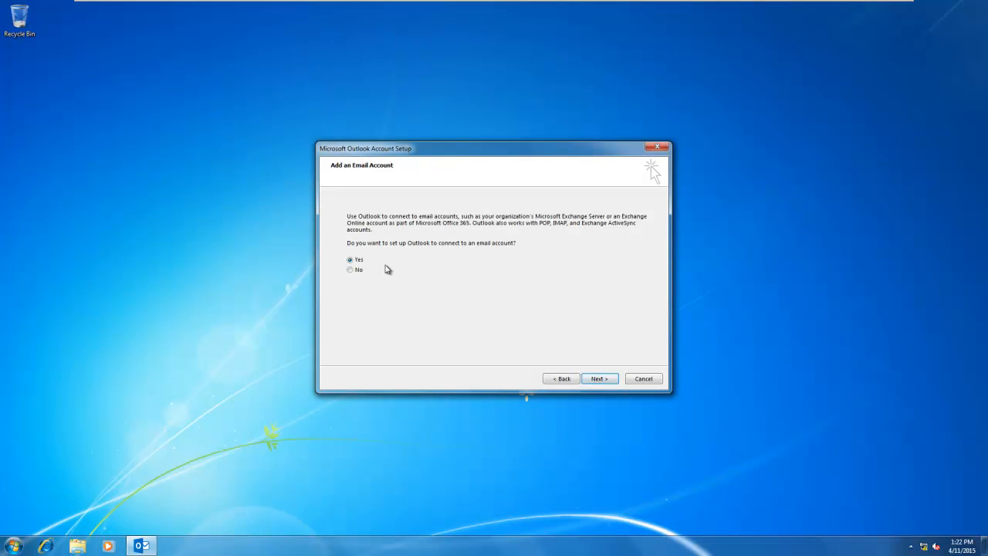
pyautogui.click(595, 381)
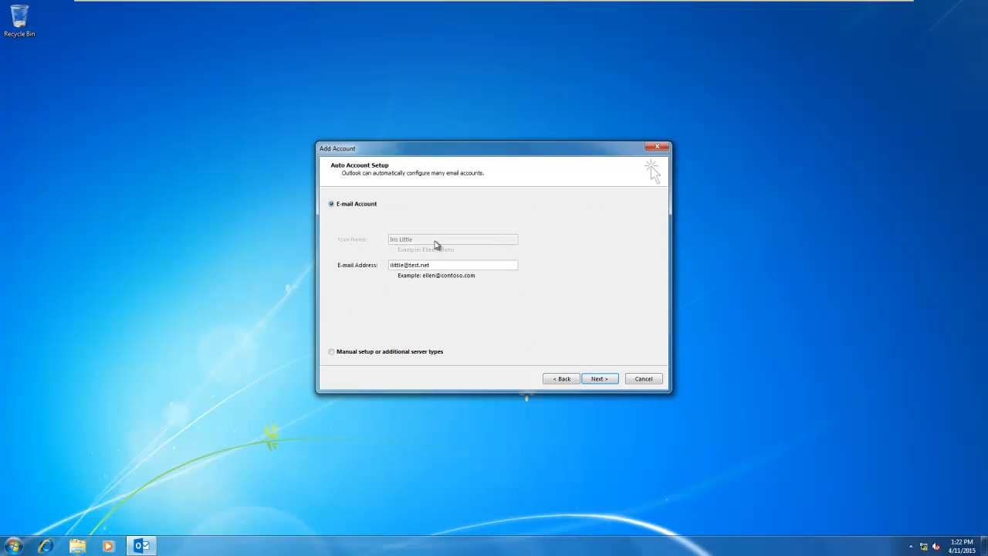
pyautogui.click(595, 379)
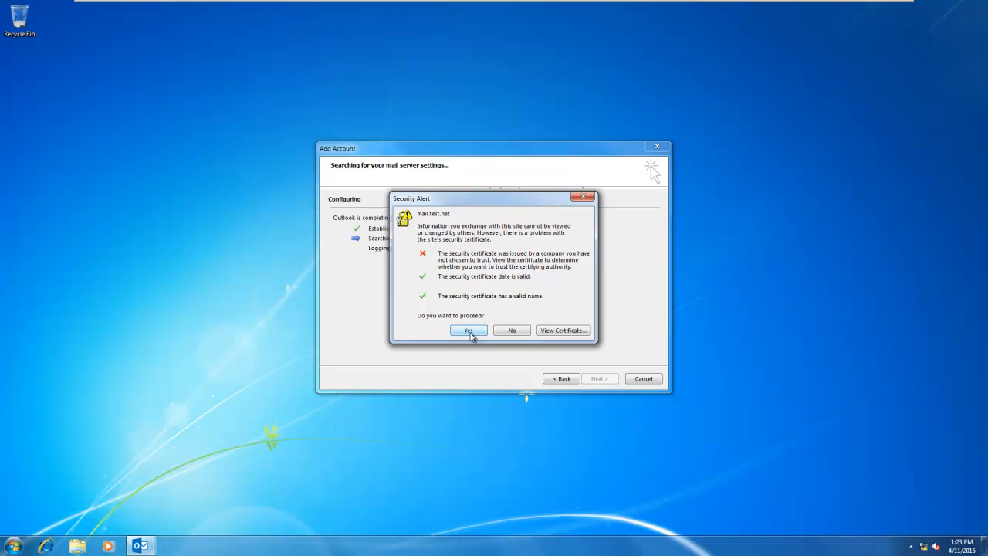
pyautogui.click(469, 331)
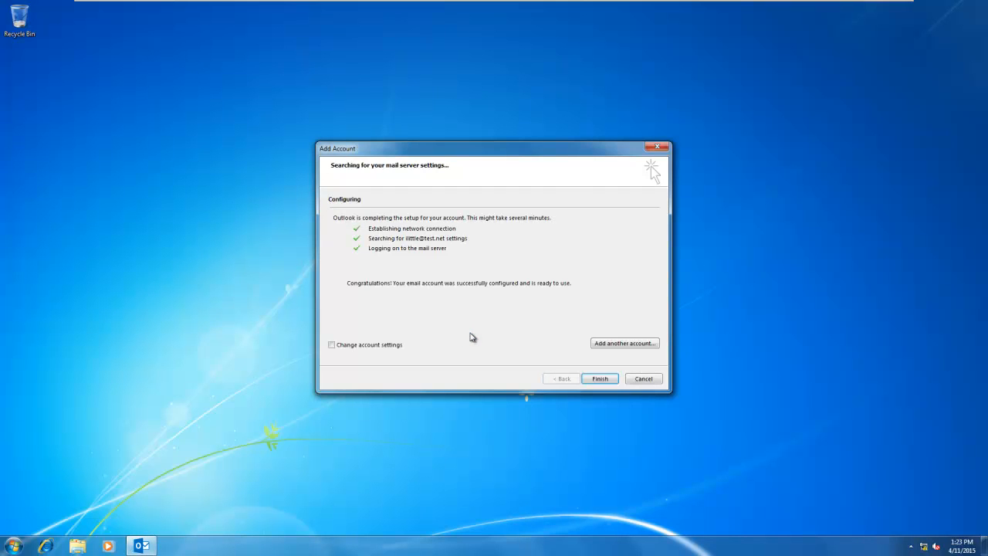
pyautogui.click(600, 378)
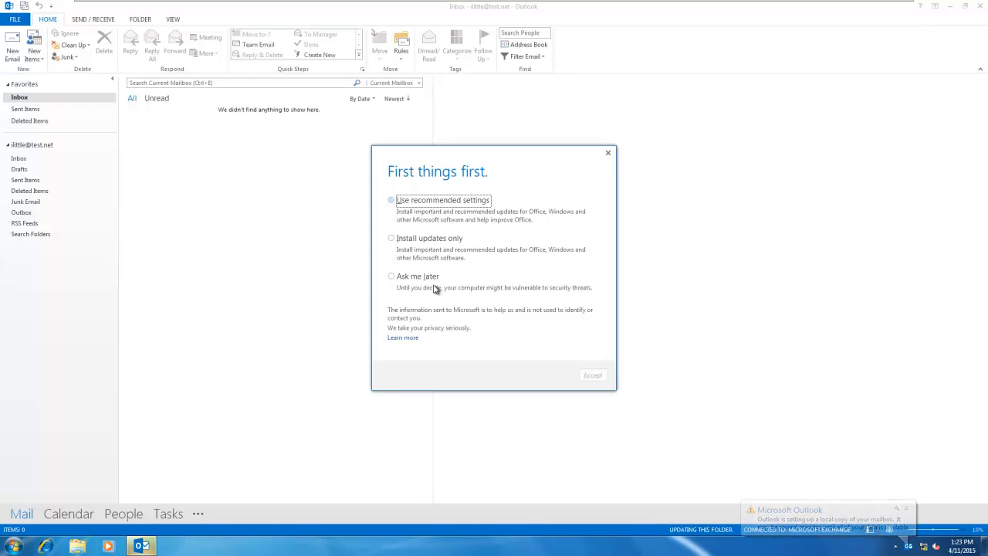
# Step: Defer Office updates with Ask me later, return to the Inbox, and start a new message with Ctrl+N
pyautogui.click(393, 281)
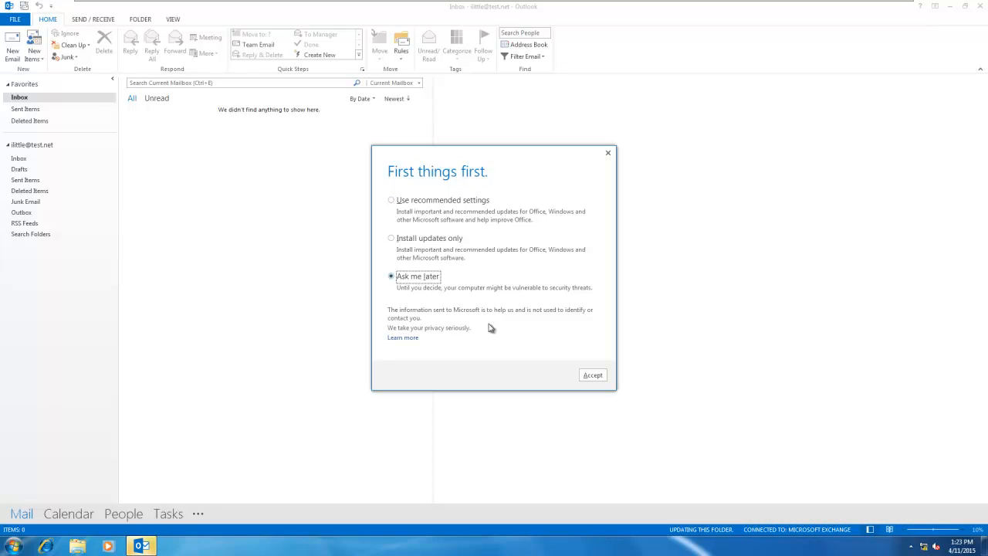
pyautogui.click(594, 375)
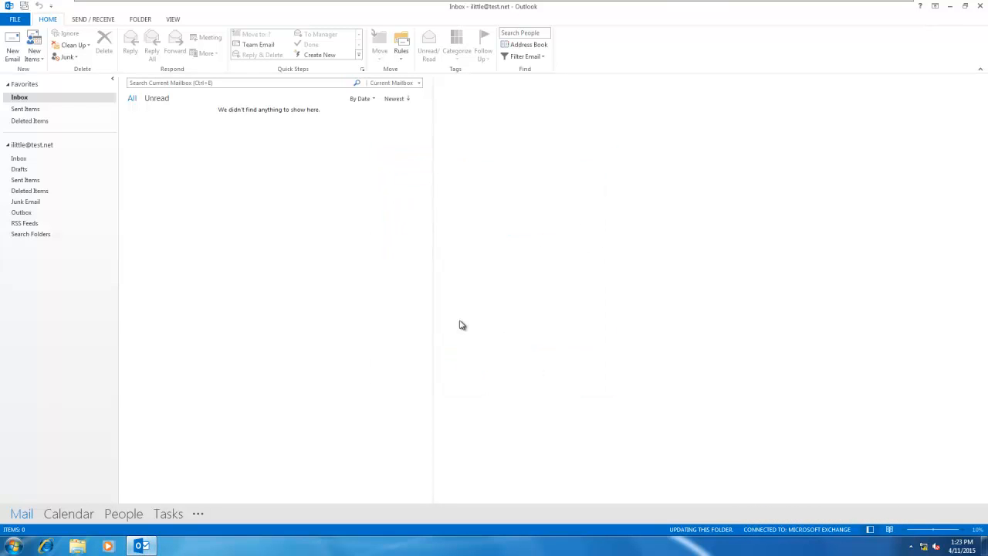
pyautogui.click(43, 151)
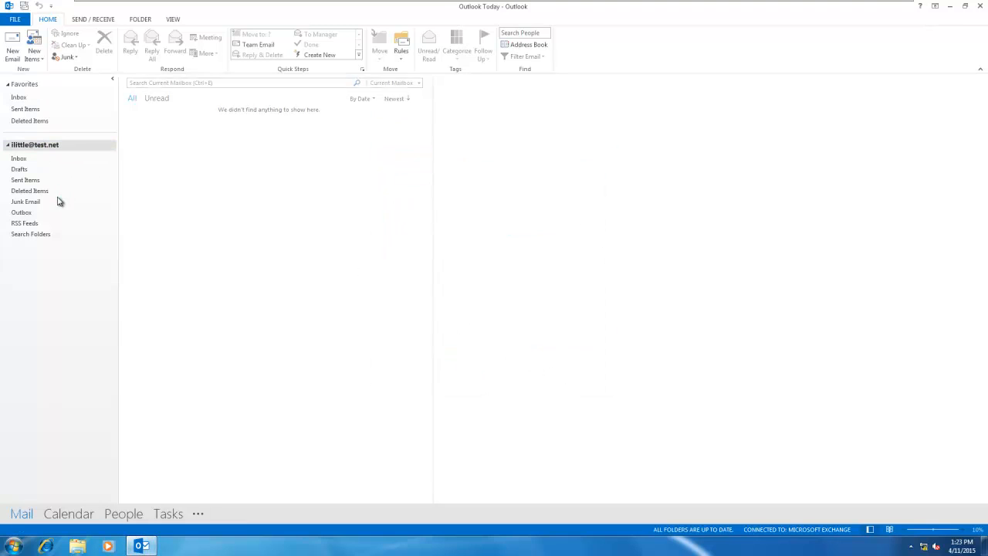
pyautogui.click(21, 159)
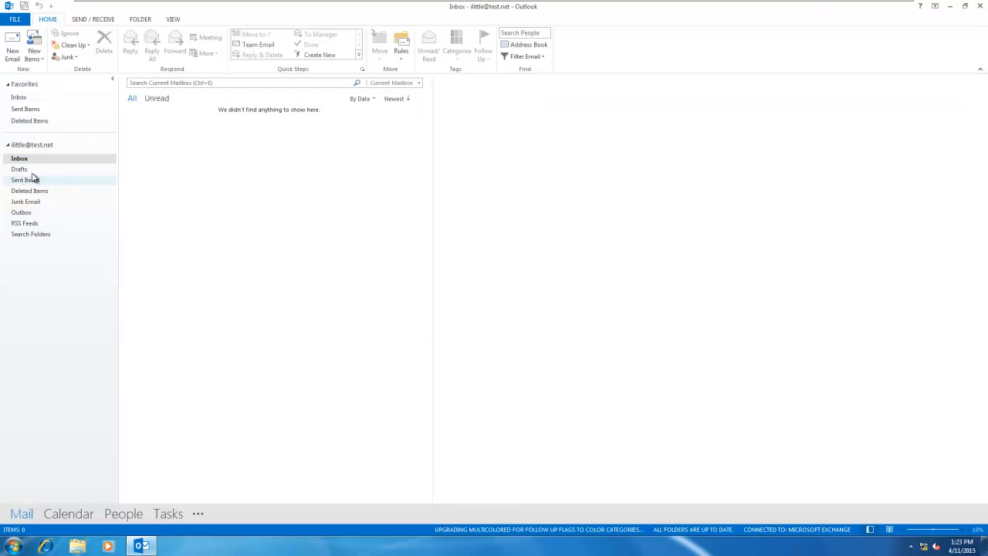
pyautogui.hotkey('ctrl', 'n')
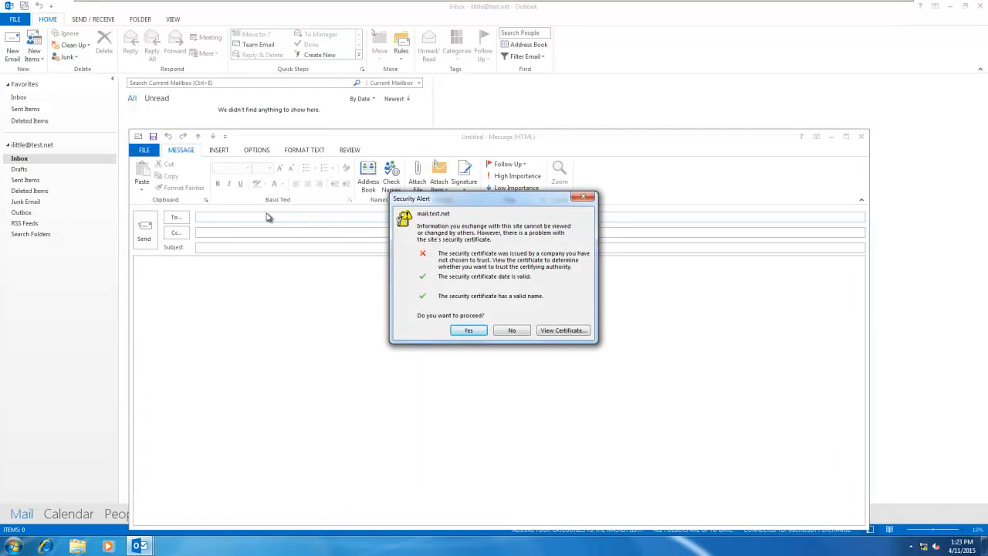
# Step: Trust the certificate, then send the other internal user an email with subject 'test' and body 'hey'
pyautogui.click(462, 332)
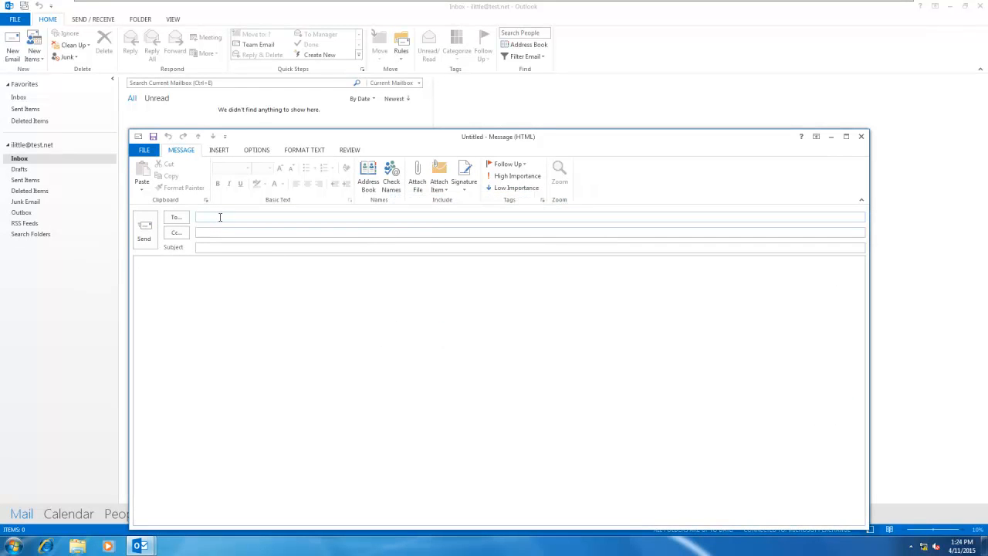
pyautogui.write('est')
pyautogui.click(260, 303)
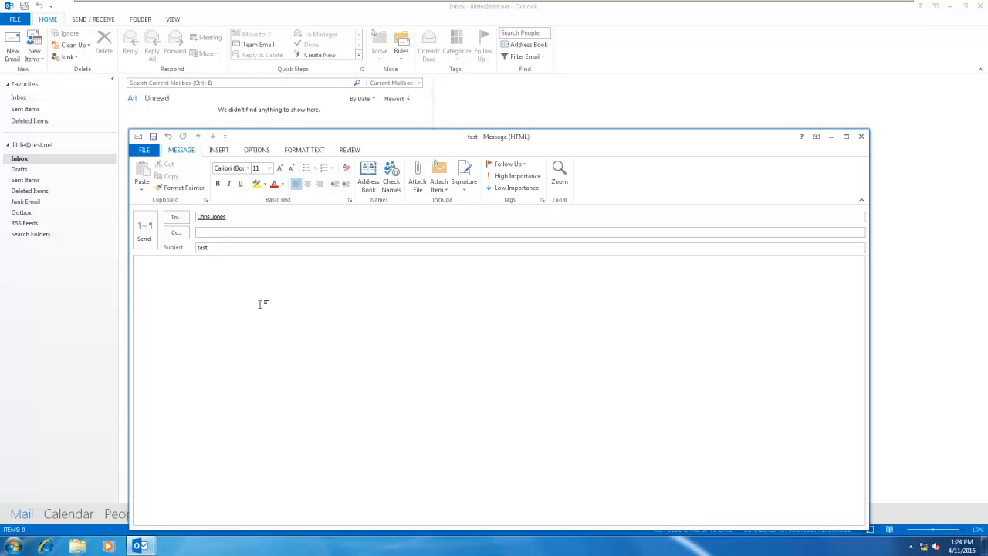
pyautogui.write('hey')
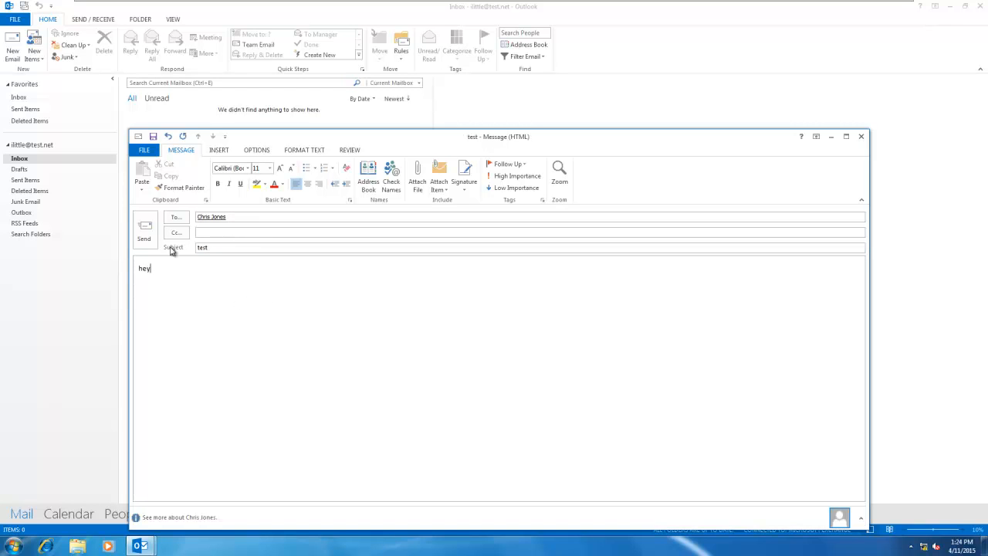
pyautogui.click(143, 234)
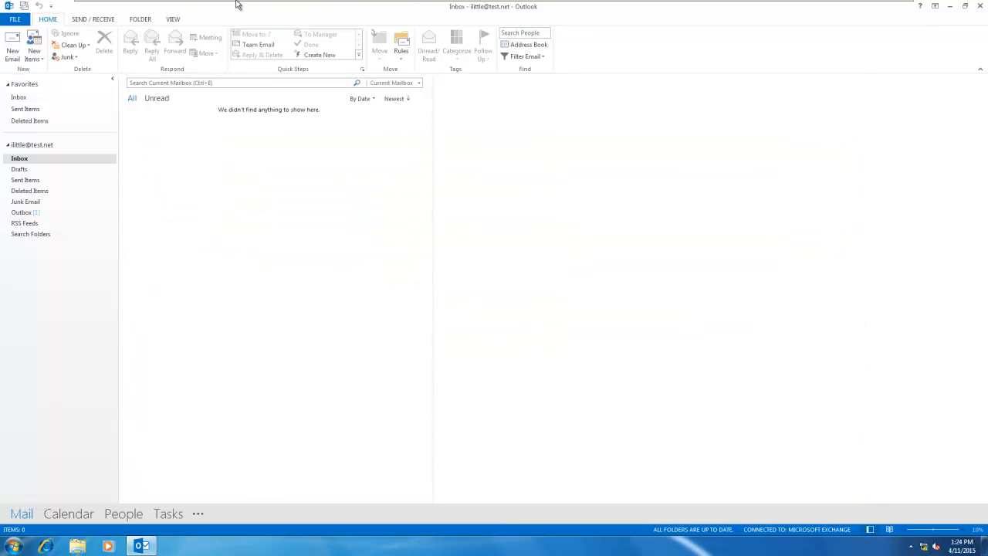
# Step: On the server's webmail, always allow pop-ups and open the 'test' message in the Inbox
pyautogui.click(128, 9)
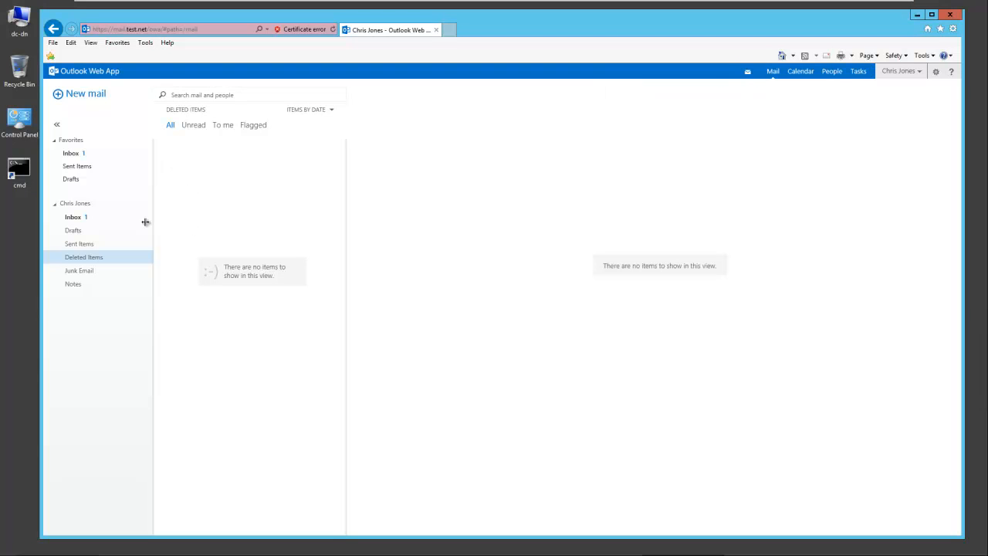
pyautogui.click(77, 217)
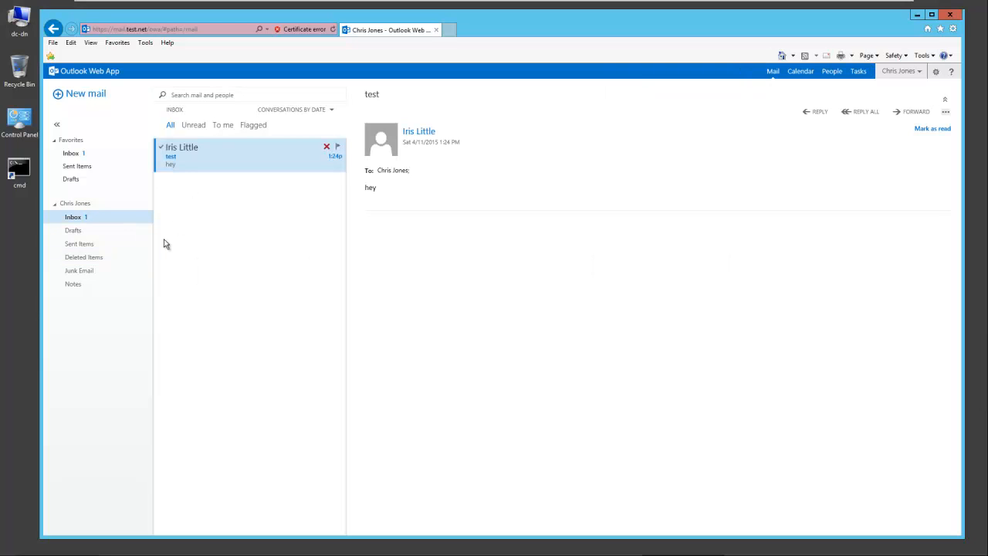
pyautogui.doubleClick(220, 166)
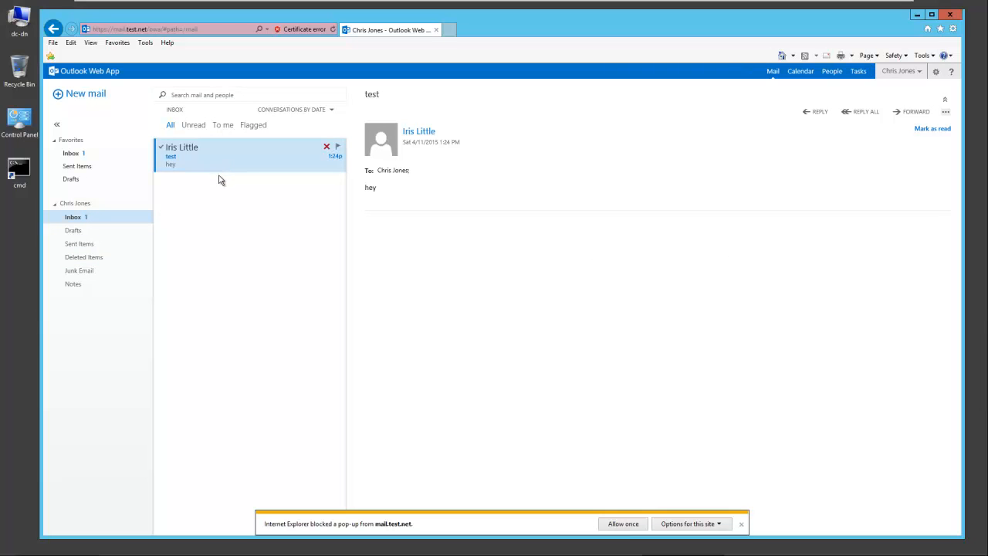
pyautogui.click(698, 525)
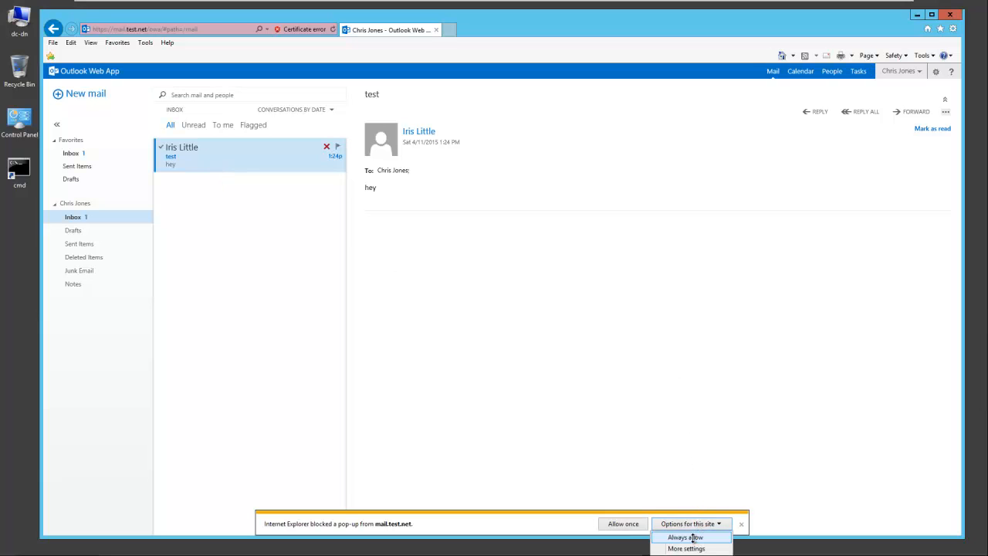
pyautogui.click(692, 540)
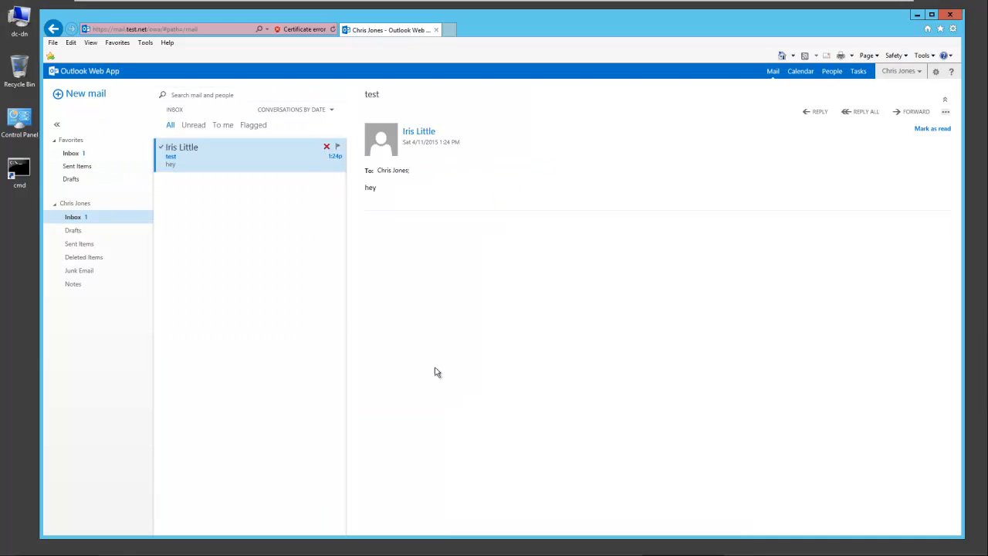
pyautogui.doubleClick(330, 156)
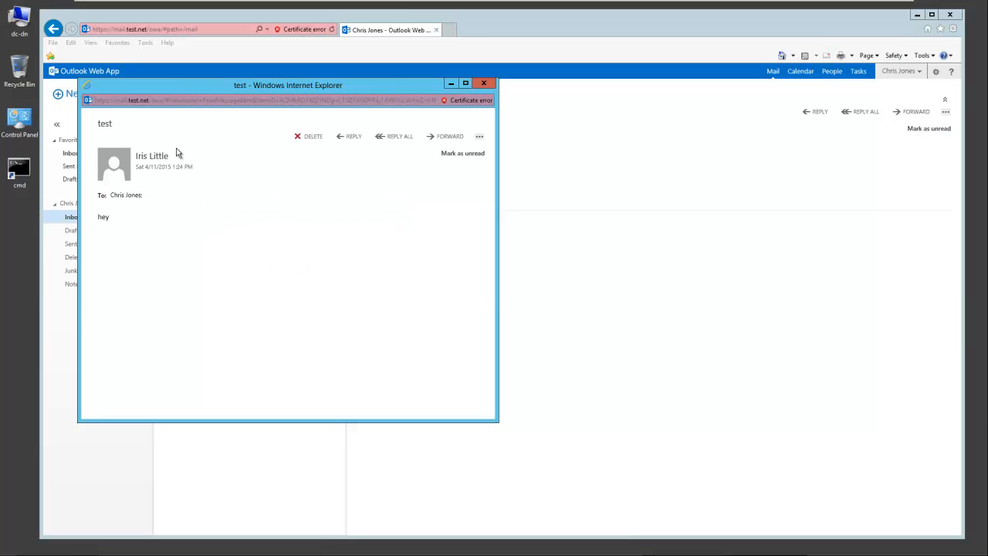
pyautogui.click(484, 83)
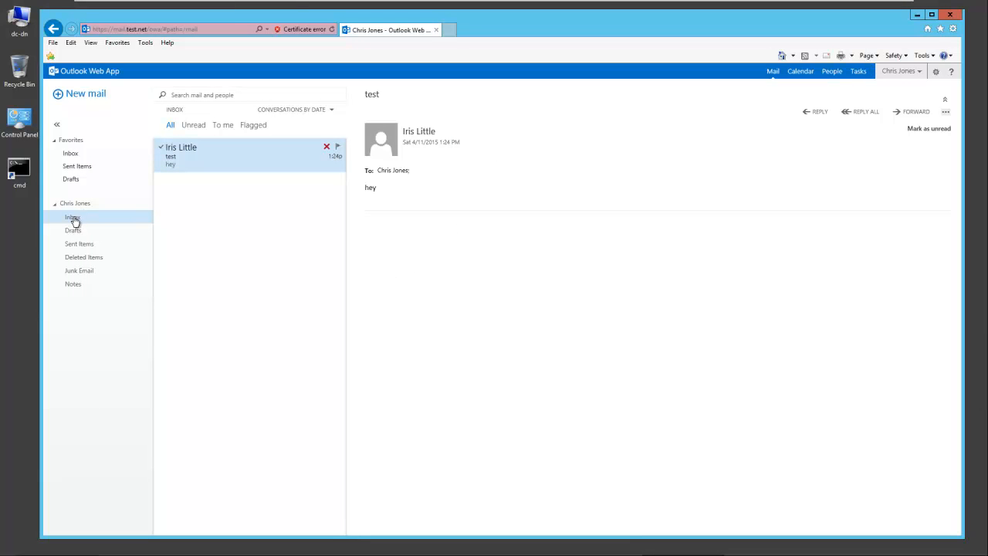
# Step: Send a new mail with subject 'test' and body 'hey 2 u 2' to the Outlook user's address
pyautogui.click(74, 96)
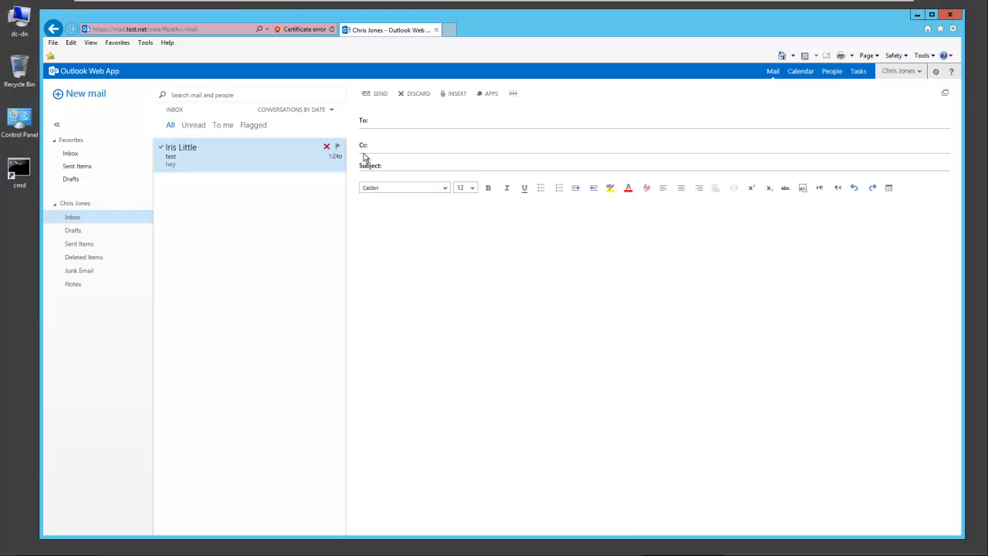
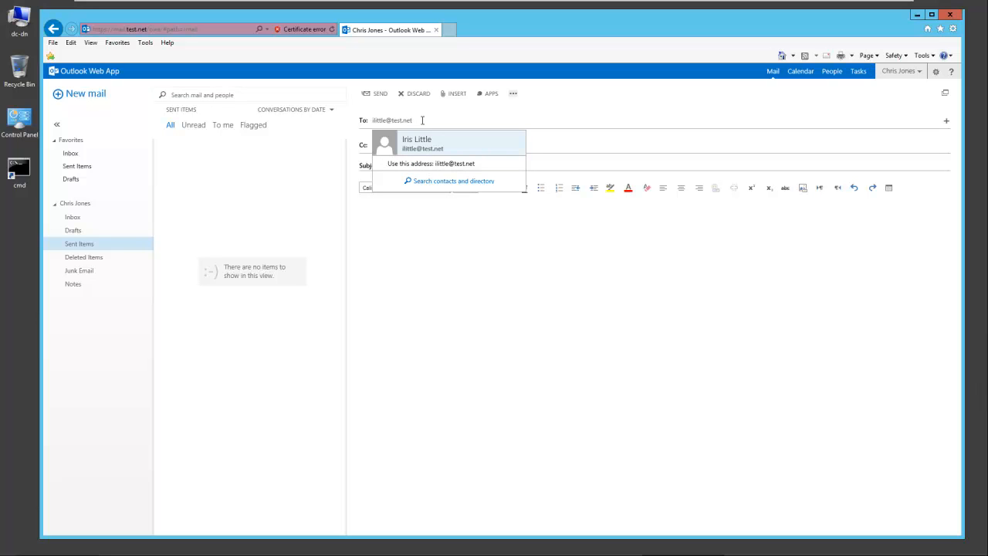
pyautogui.click(540, 163)
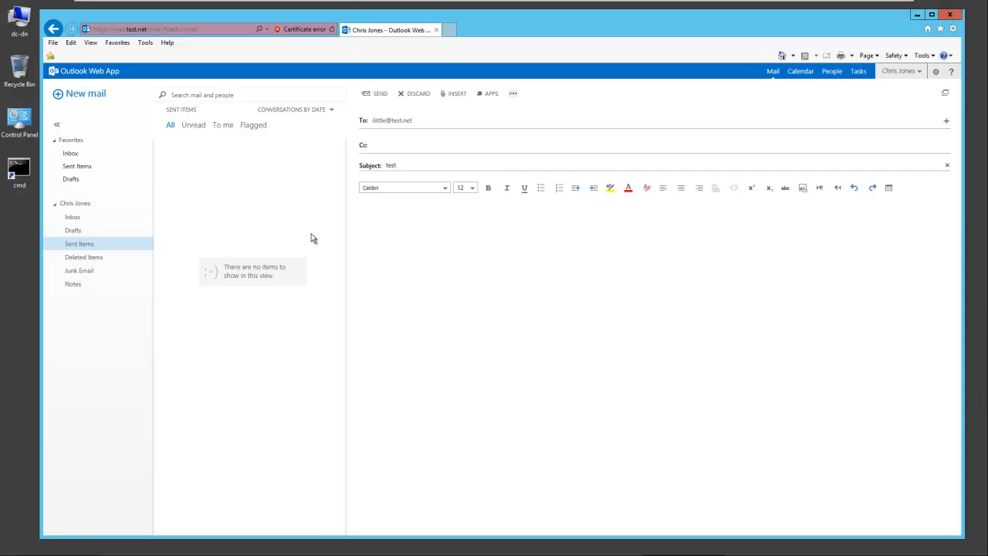
pyautogui.click(426, 229)
pyautogui.click(376, 95)
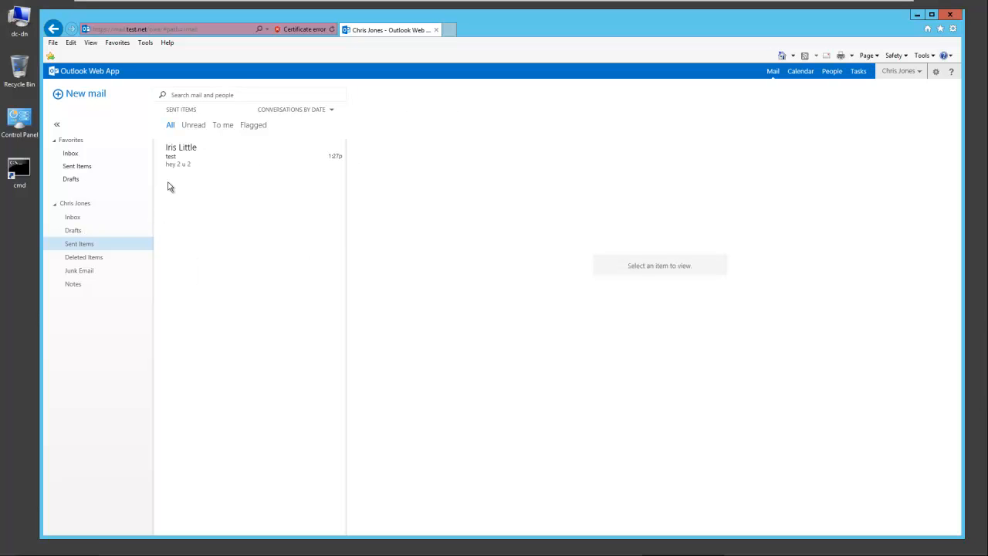
# Step: On the Windows 7 machine, open the 'hey 2 u 2' reply from the Outlook Inbox, then close it
pyautogui.moveTo(269, 2)
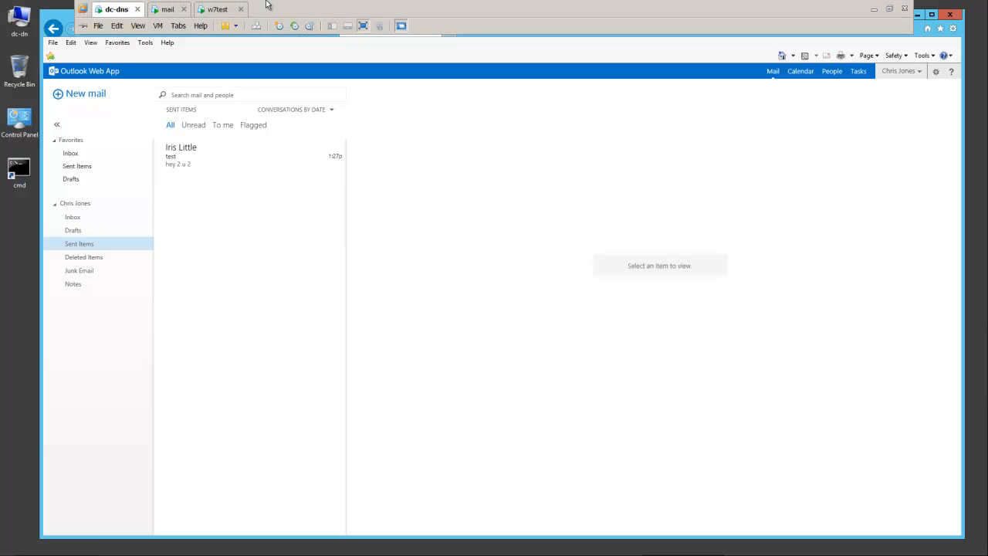
pyautogui.click(217, 10)
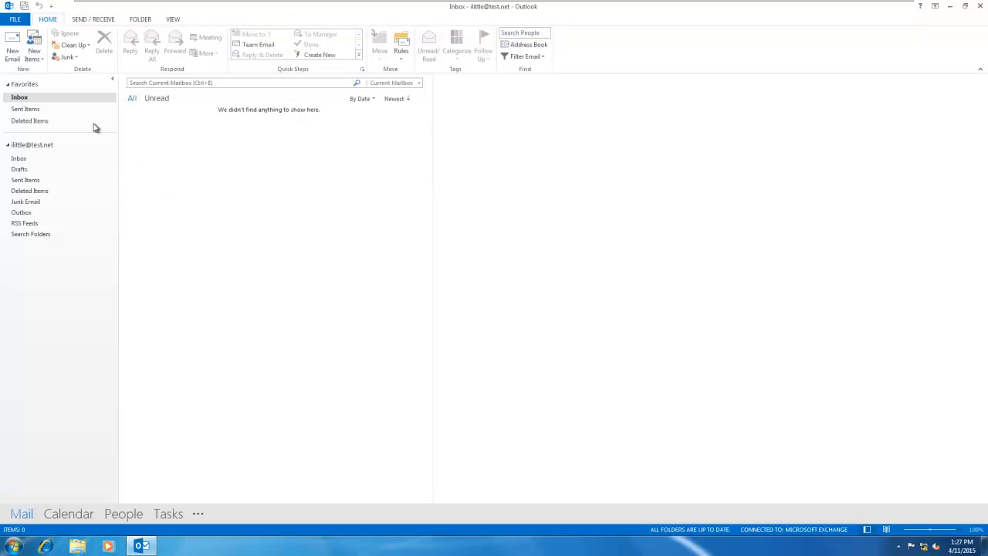
pyautogui.click(19, 159)
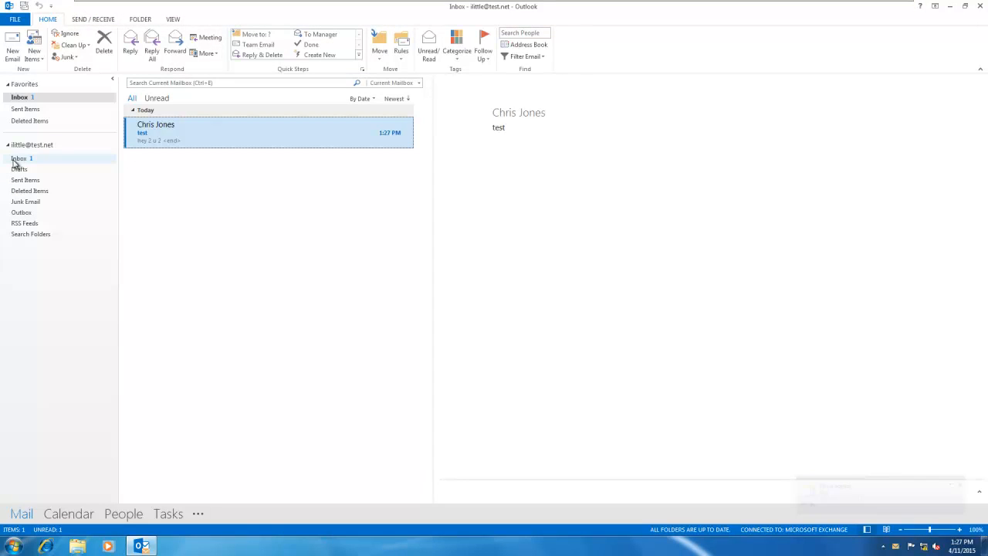
pyautogui.doubleClick(161, 137)
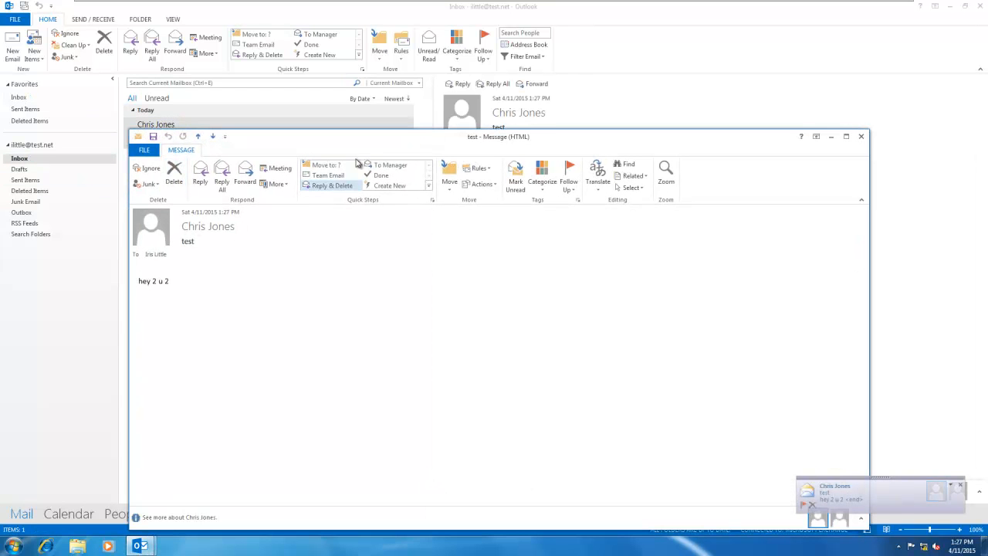
pyautogui.moveTo(409, 142); pyautogui.dragTo(448, 92)
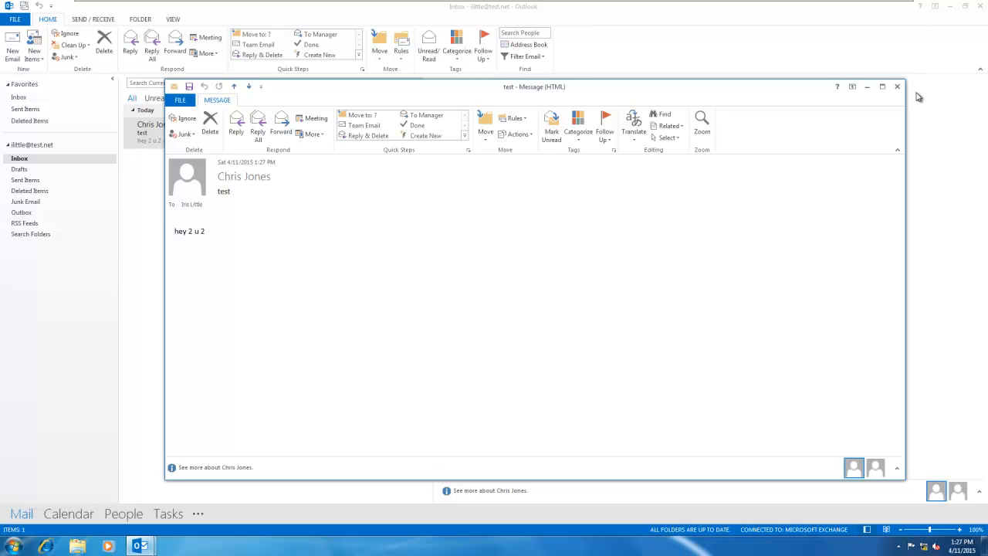
pyautogui.click(898, 88)
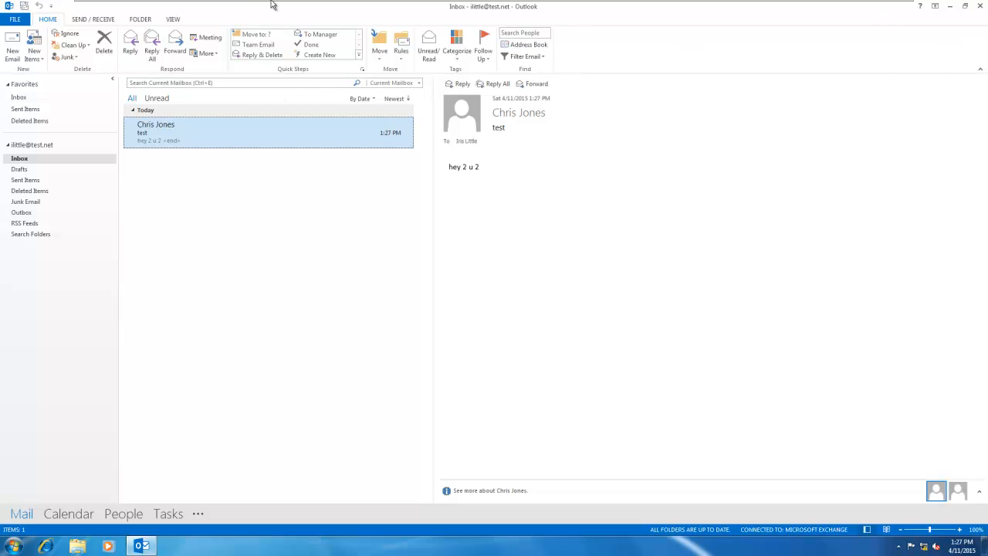
# Step: On the mail server, go to mail flow > send connectors in the Exchange admin center
pyautogui.moveTo(278, 3)
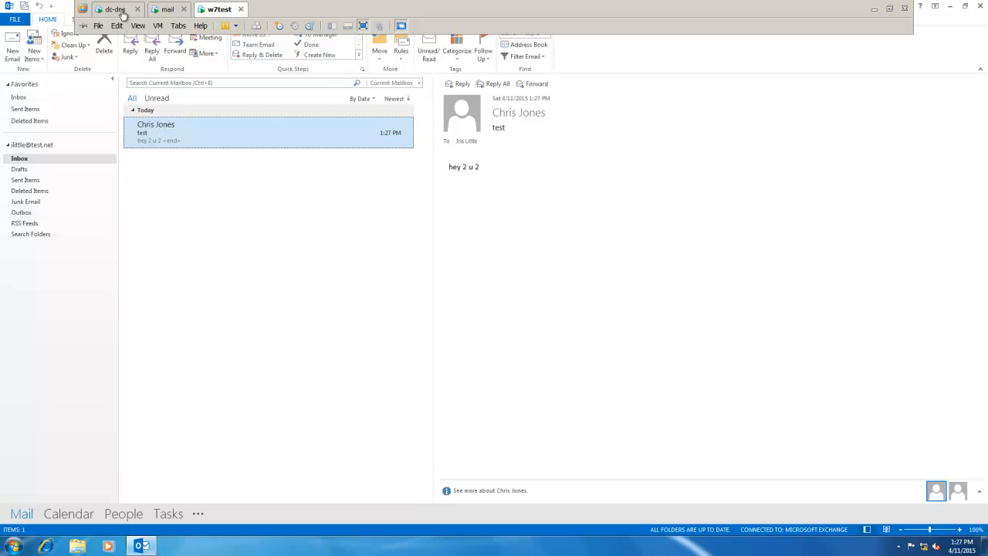
pyautogui.click(168, 10)
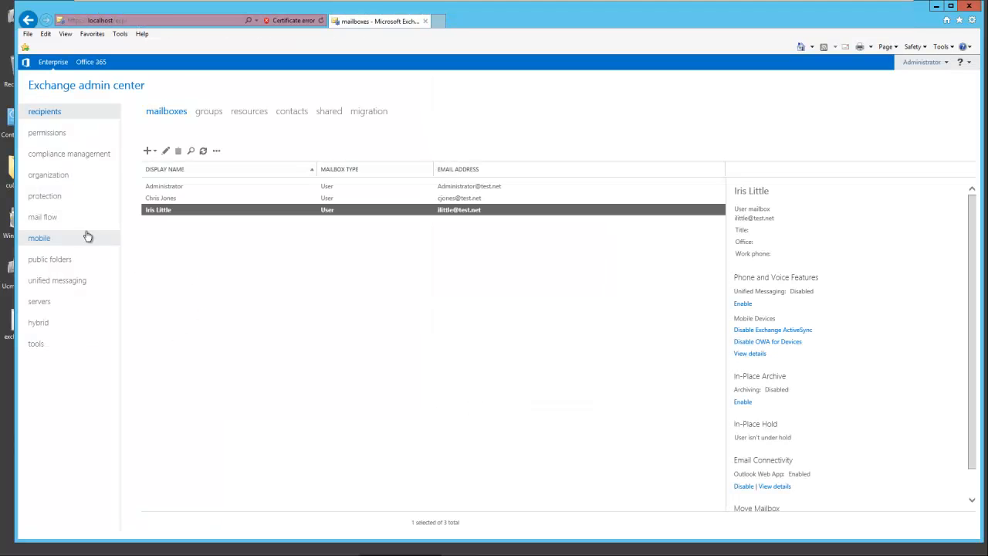
pyautogui.click(43, 217)
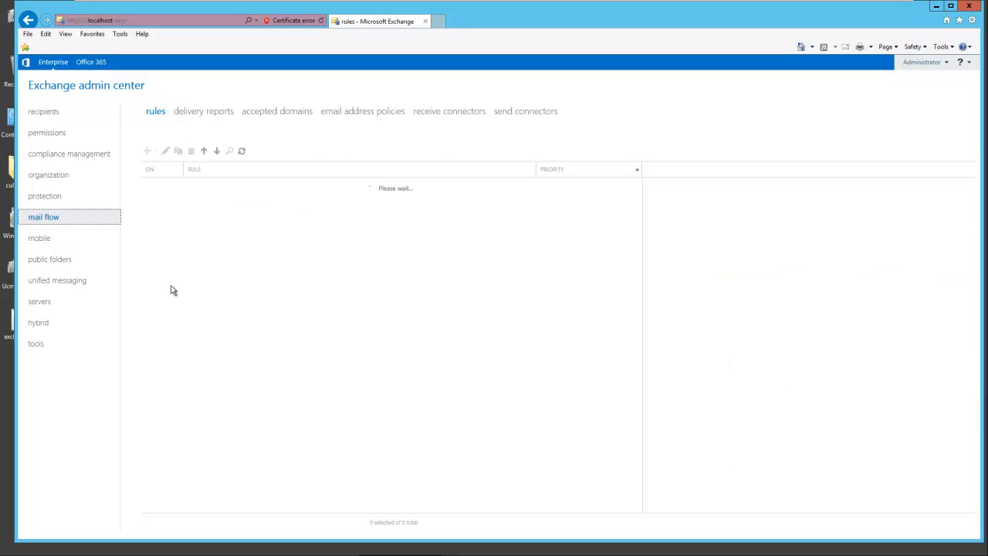
pyautogui.click(500, 112)
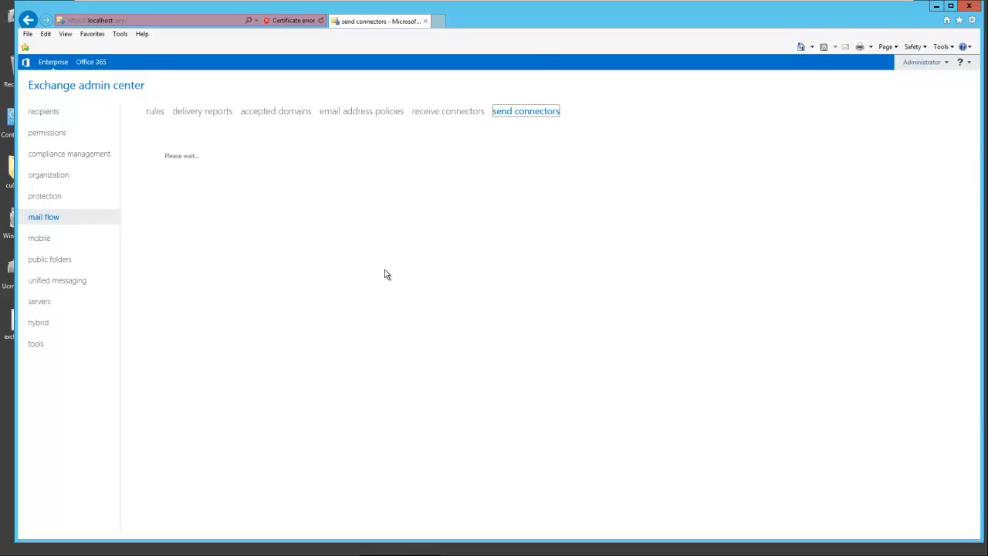
# Step: Start a new Internet send connector named outbound that delivers using MX records
pyautogui.click(146, 151)
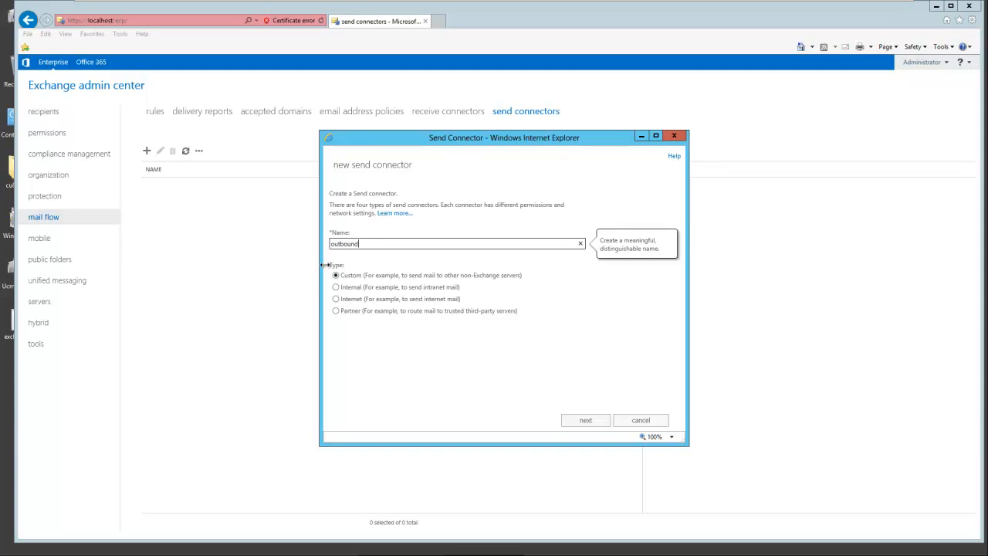
pyautogui.click(335, 299)
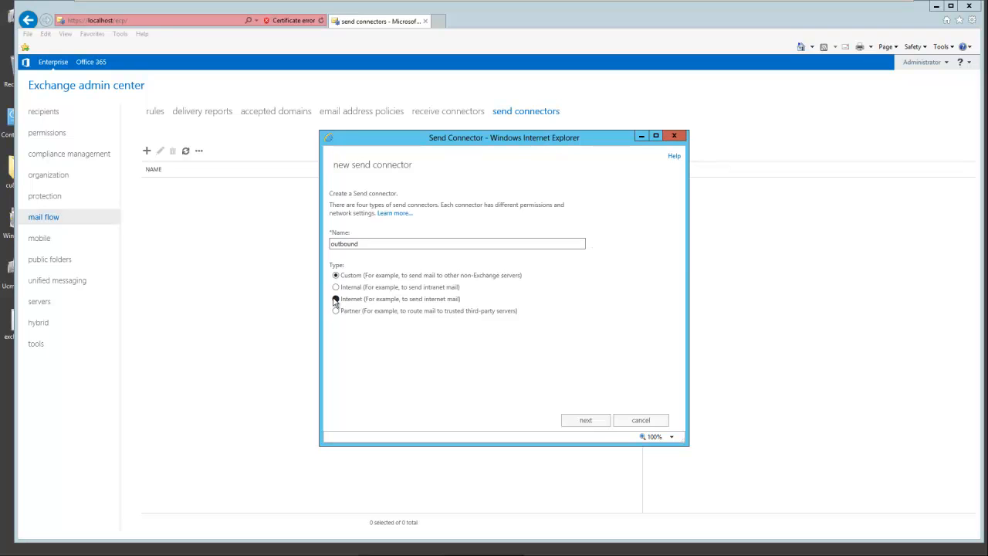
pyautogui.click(583, 420)
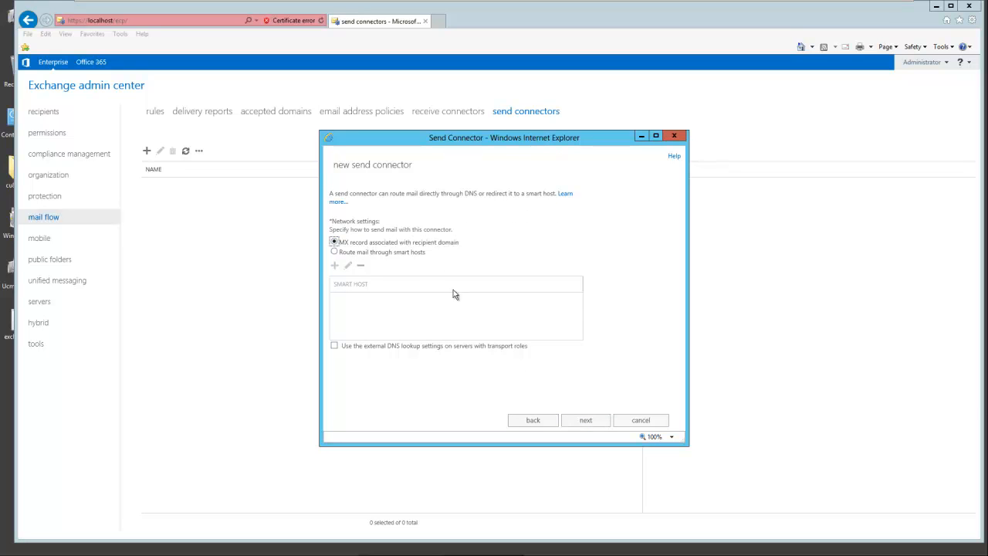
pyautogui.click(584, 422)
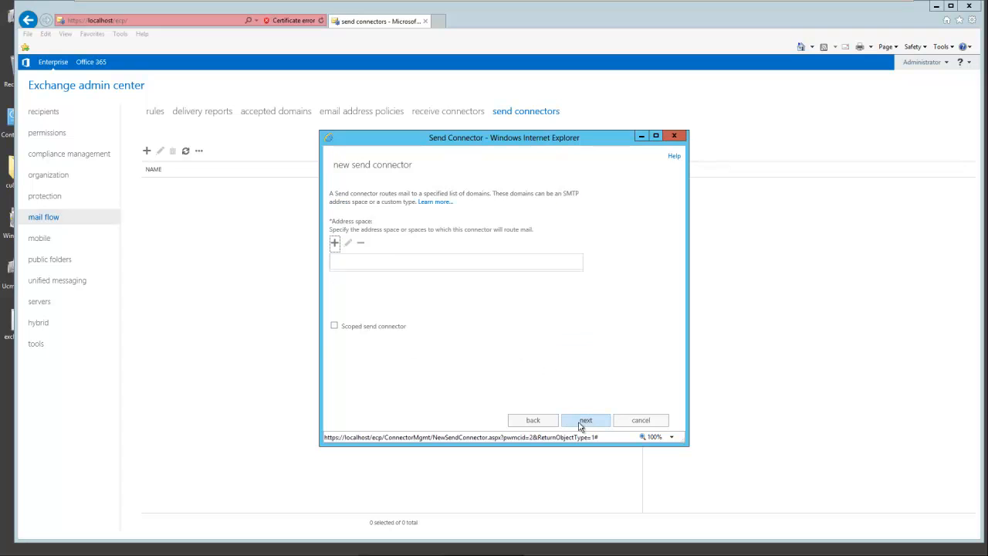
# Step: Add the * SMTP address space with cost 1 to the connector
pyautogui.click(335, 244)
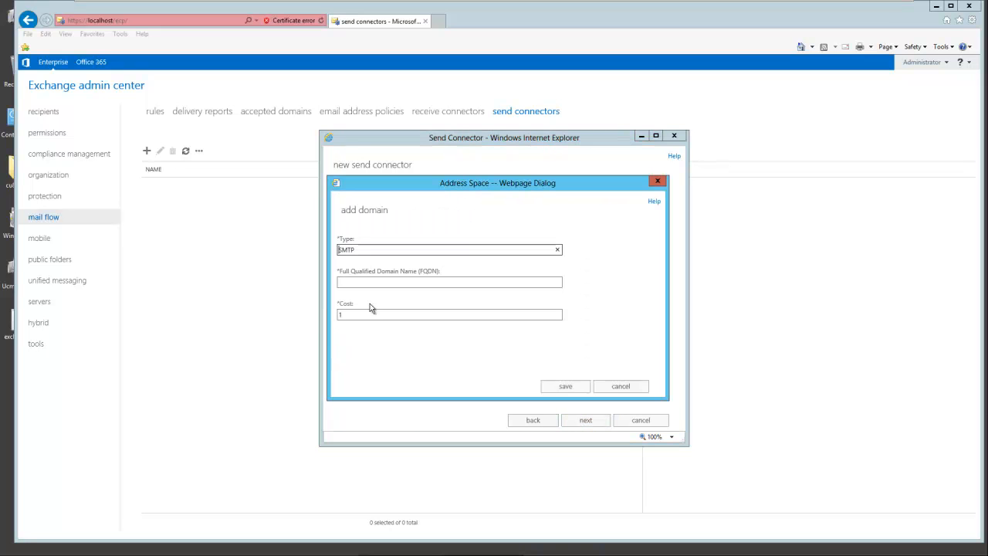
pyautogui.click(353, 283)
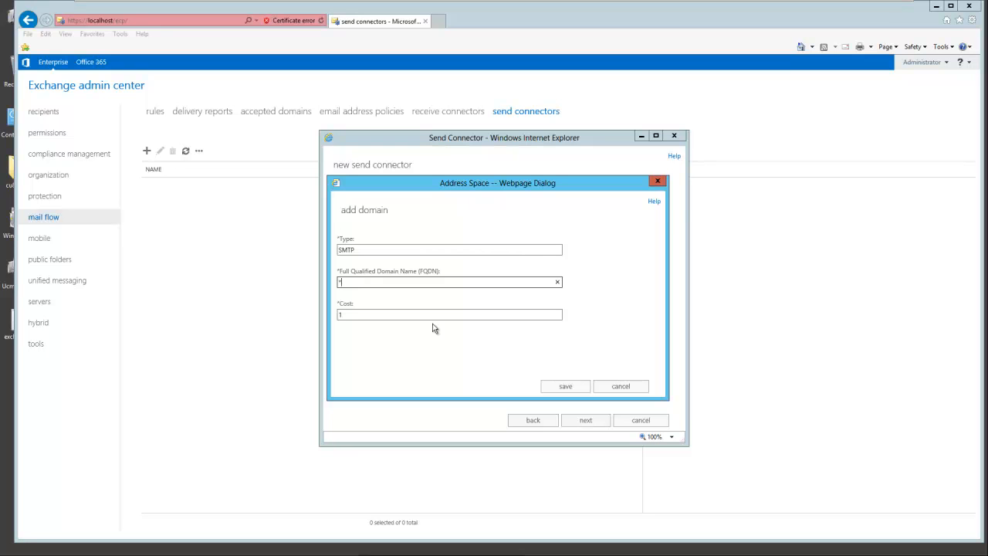
pyautogui.click(563, 388)
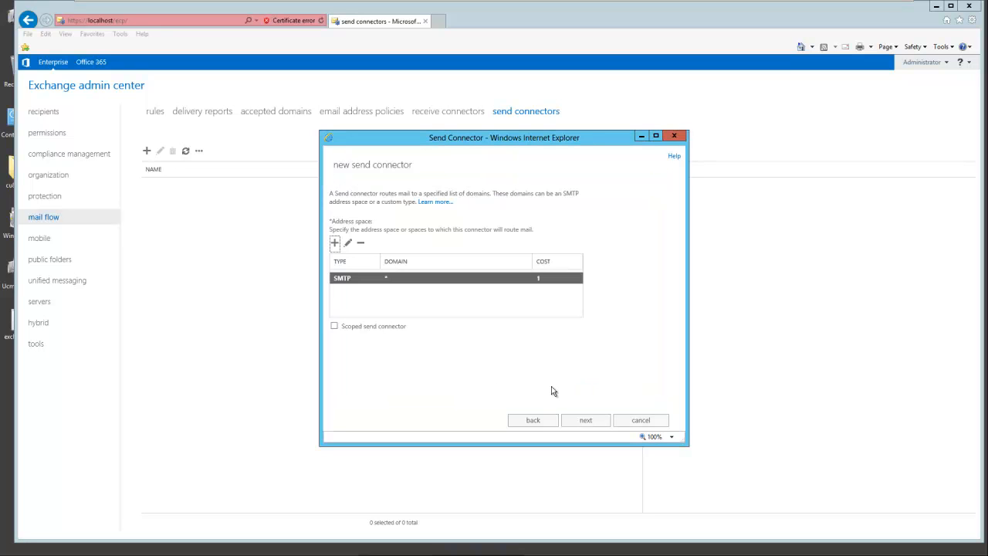
pyautogui.click(586, 420)
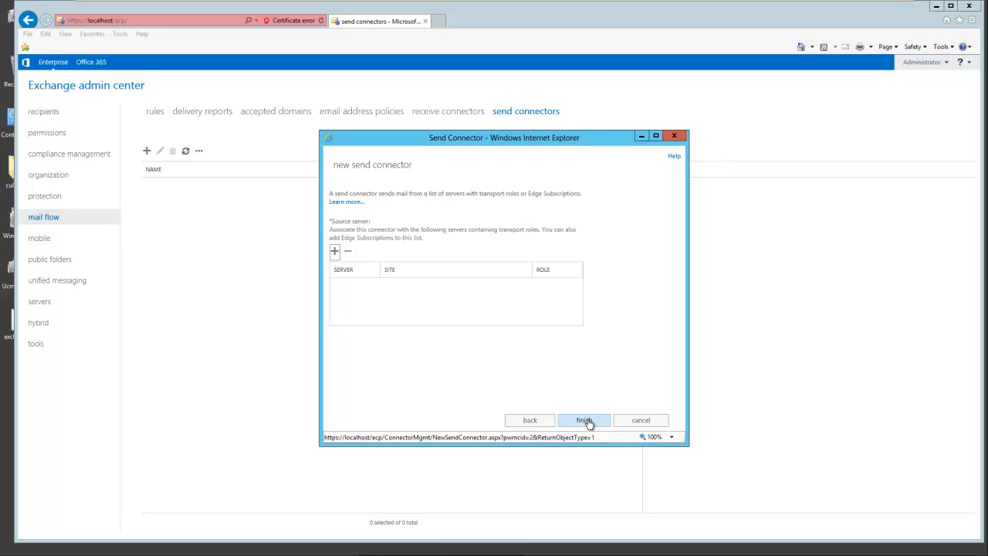
# Step: Add MAIL as the connector's source server and finish creating it
pyautogui.click(334, 251)
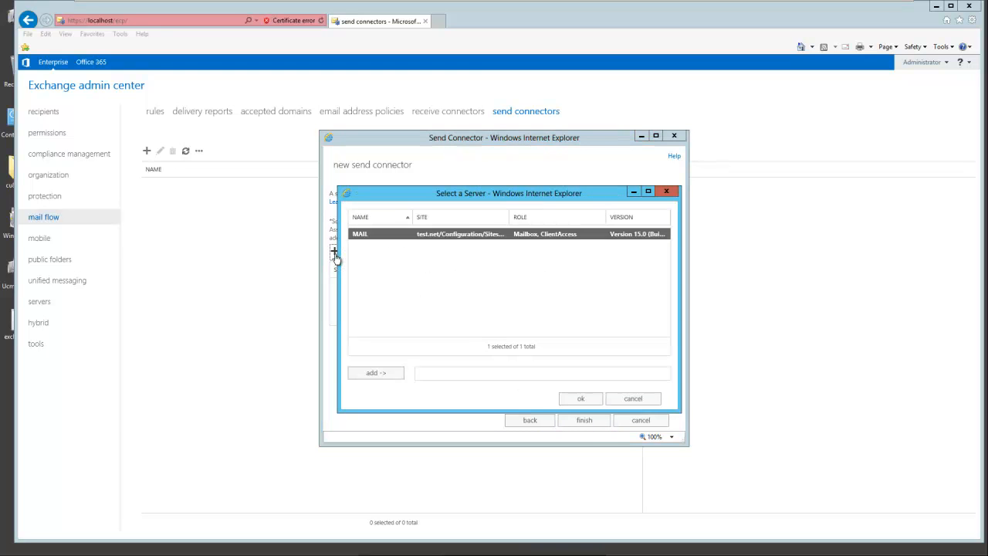
pyautogui.click(376, 373)
pyautogui.click(576, 401)
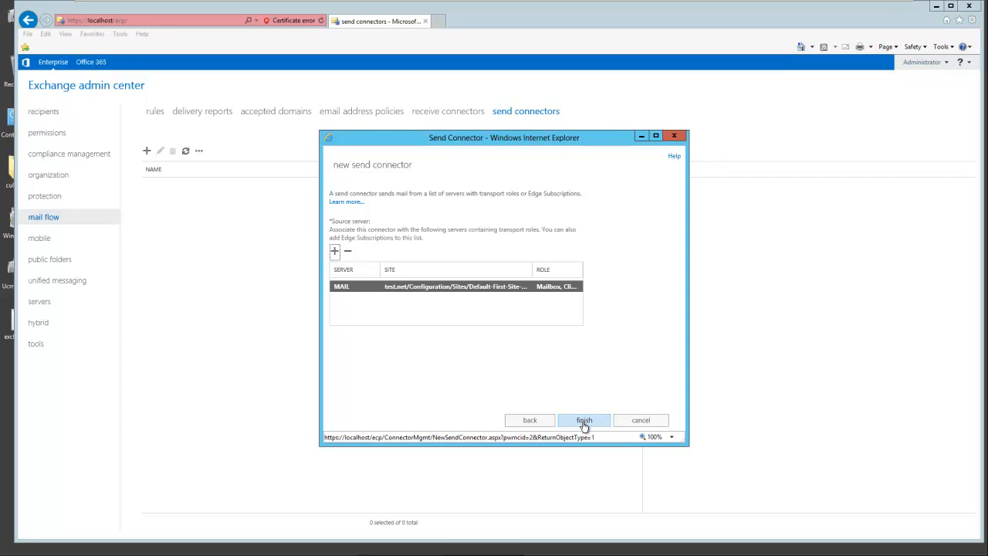
pyautogui.click(585, 423)
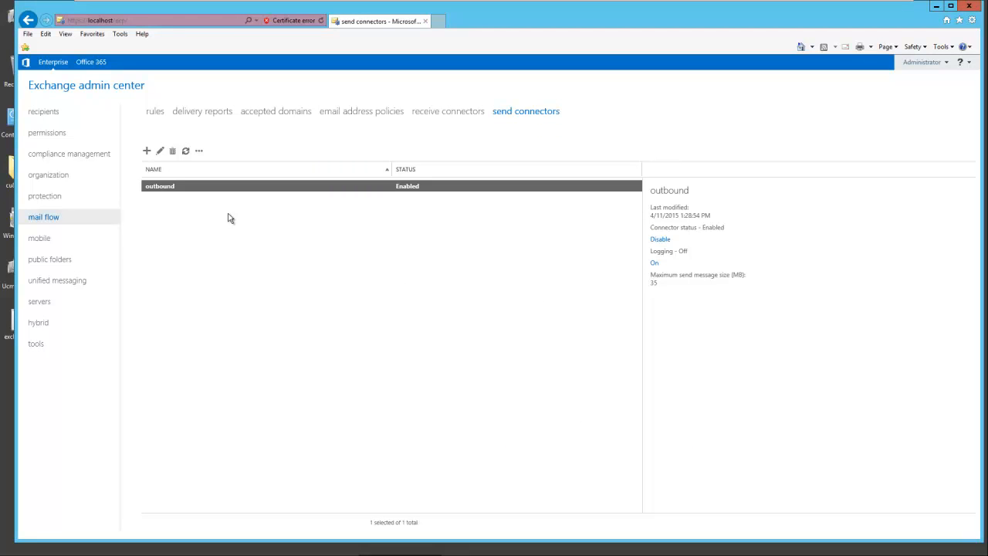
pyautogui.moveTo(372, 3)
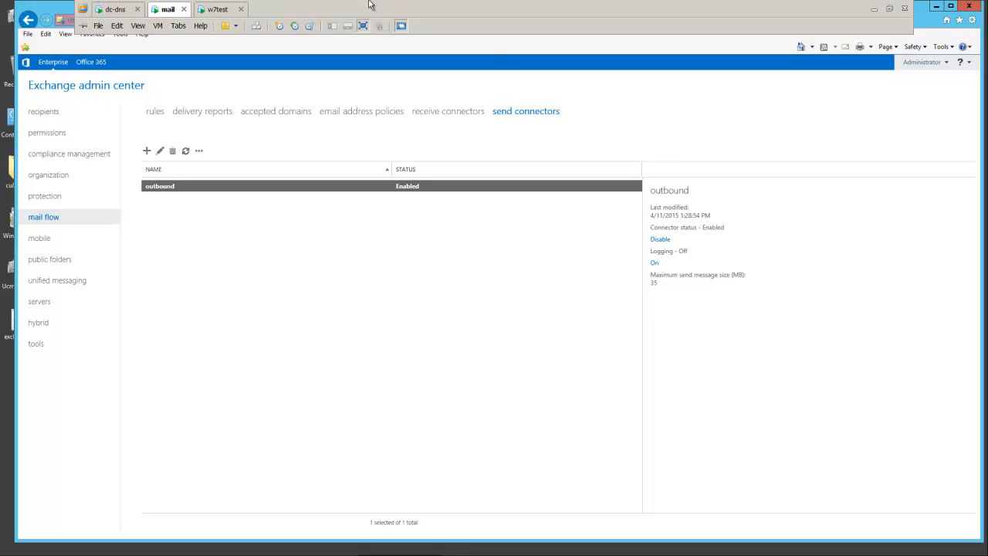
# Step: On the w7test client, send an Outlook email with subject 'test' and body 'exchange' to the external Gmail address
pyautogui.click(218, 11)
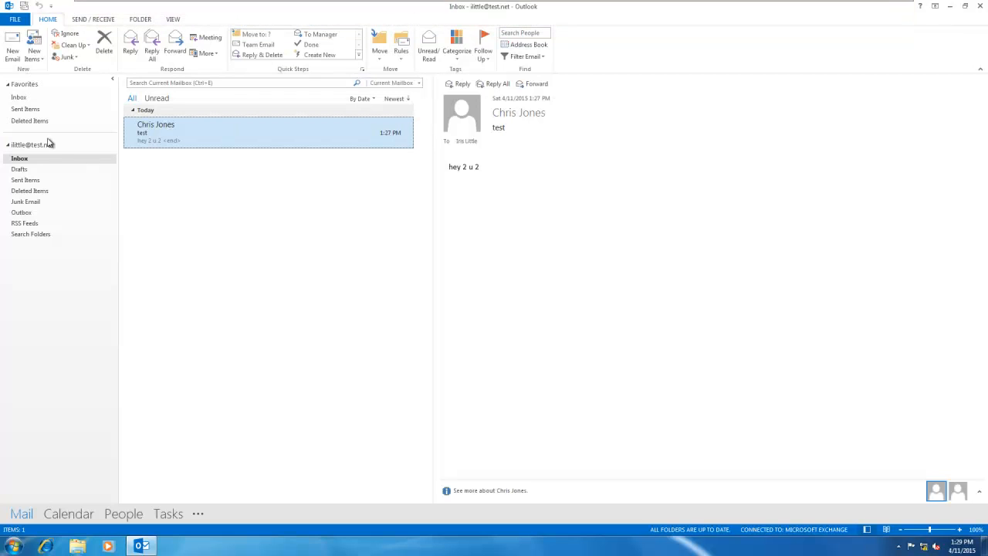
pyautogui.click(12, 48)
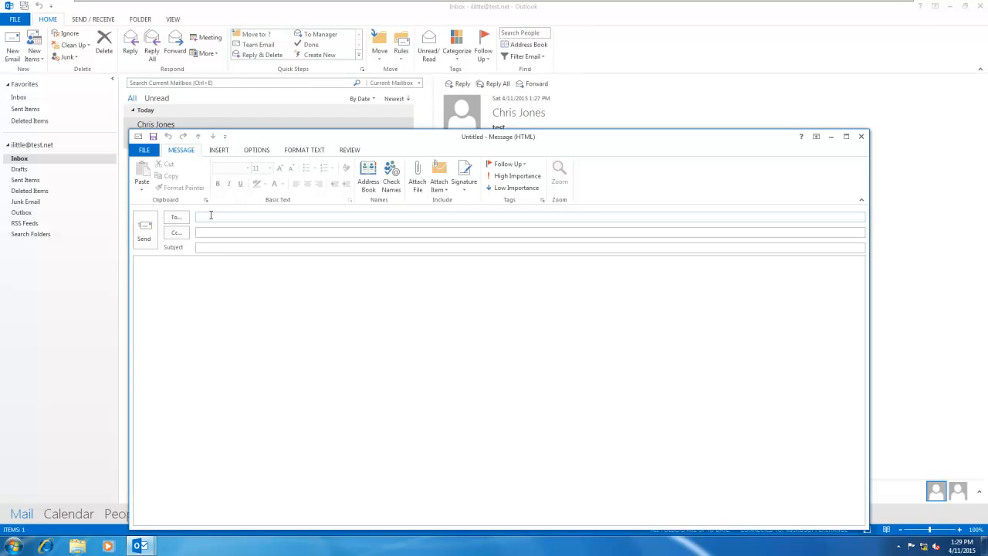
pyautogui.click(265, 248)
pyautogui.write('test')
pyautogui.click(285, 293)
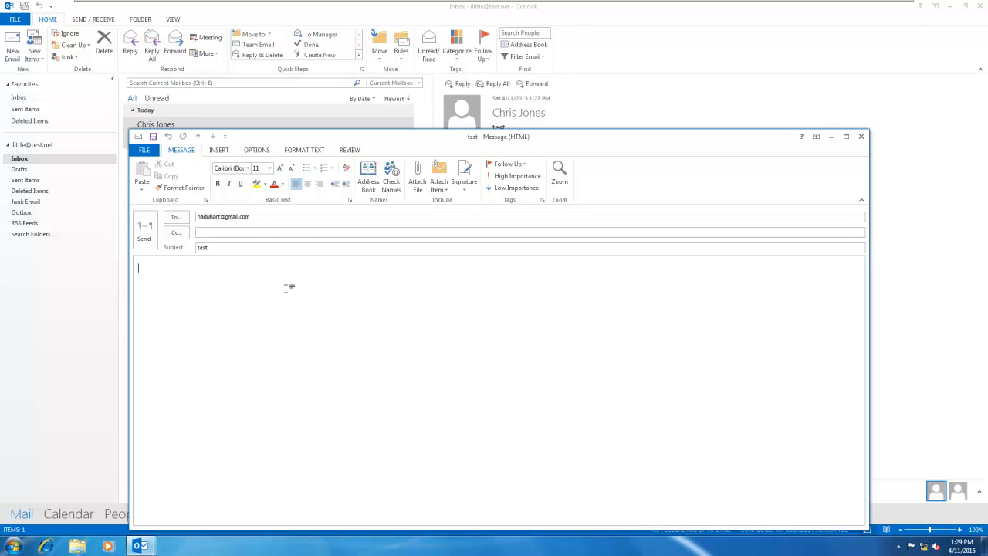
pyautogui.write('exchange')
pyautogui.click(145, 231)
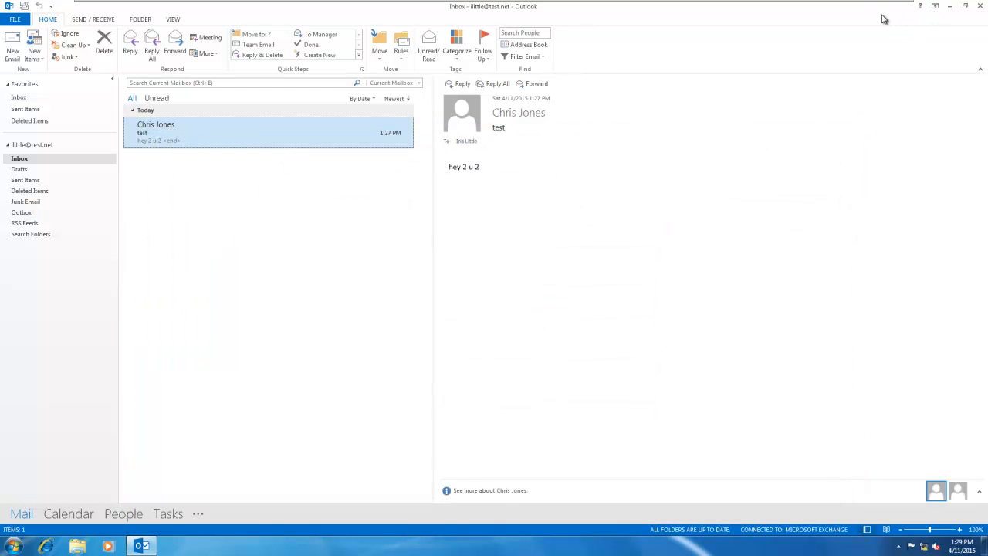
pyautogui.moveTo(883, 3)
# Step: Minimize Outlook and sign in to Gmail in Internet Explorer with the account's e-mail and password
pyautogui.click(952, 8)
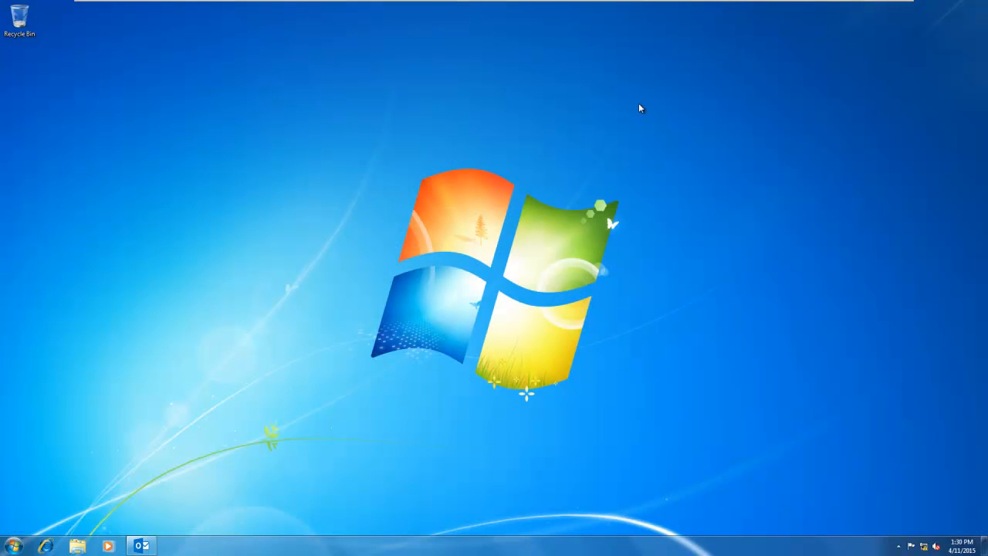
pyautogui.click(45, 546)
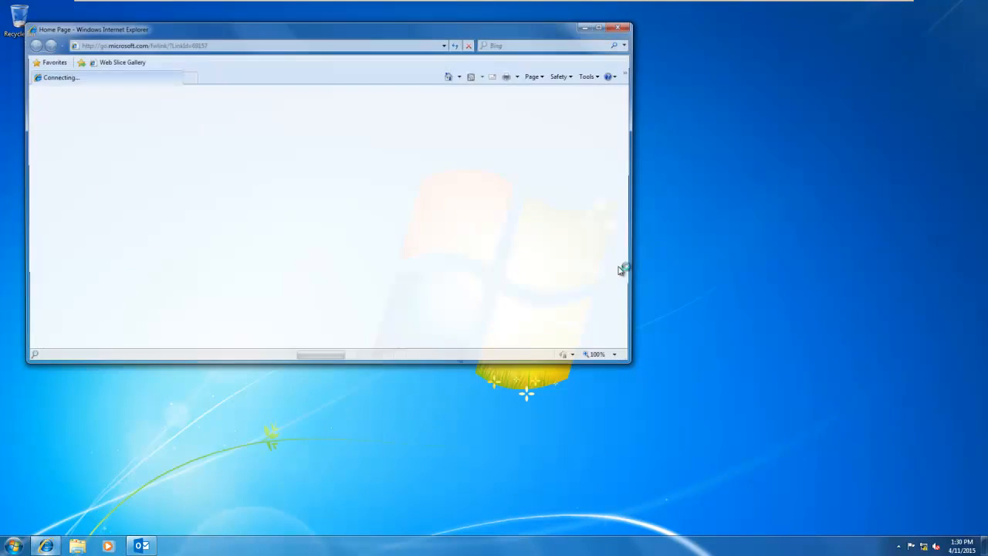
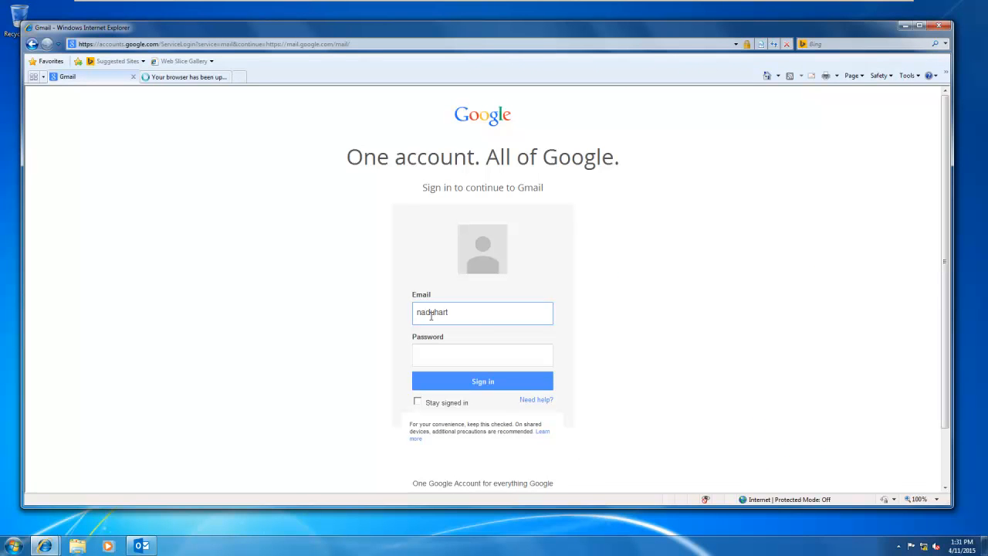
pyautogui.click(441, 349)
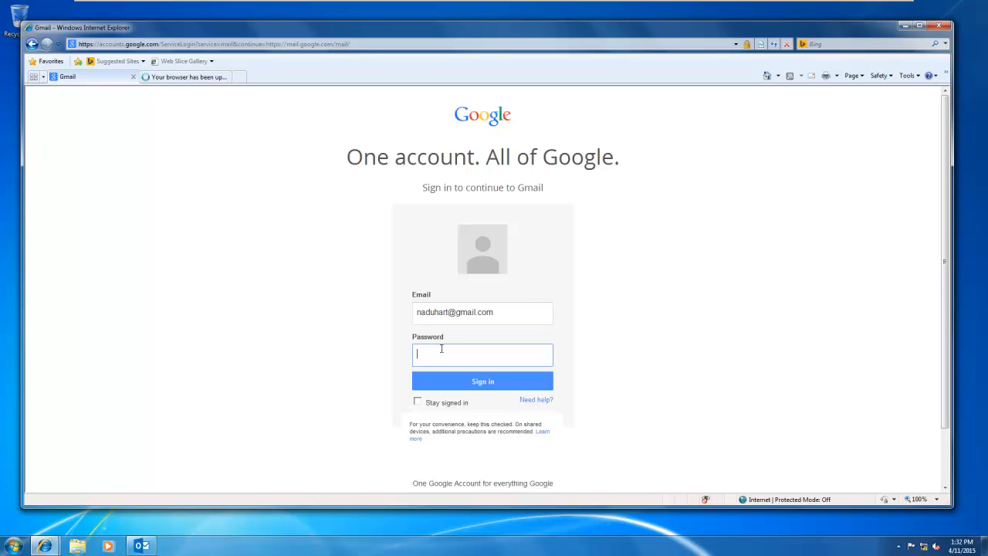
pyautogui.write('••••••••')
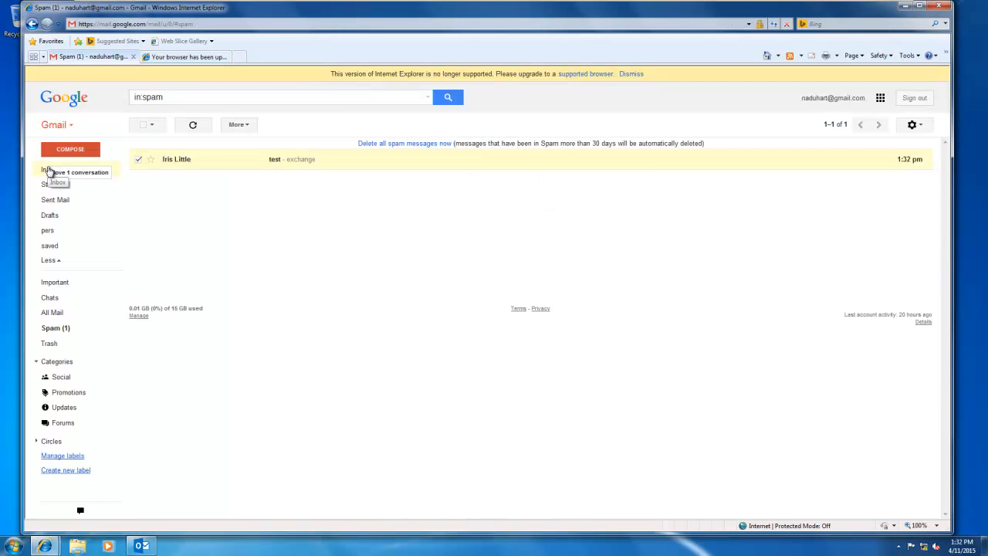
# Step: Move the test message from Spam into the Inbox, read it, then close all browser tabs
pyautogui.moveTo(48, 170); pyautogui.dragTo(52, 171)
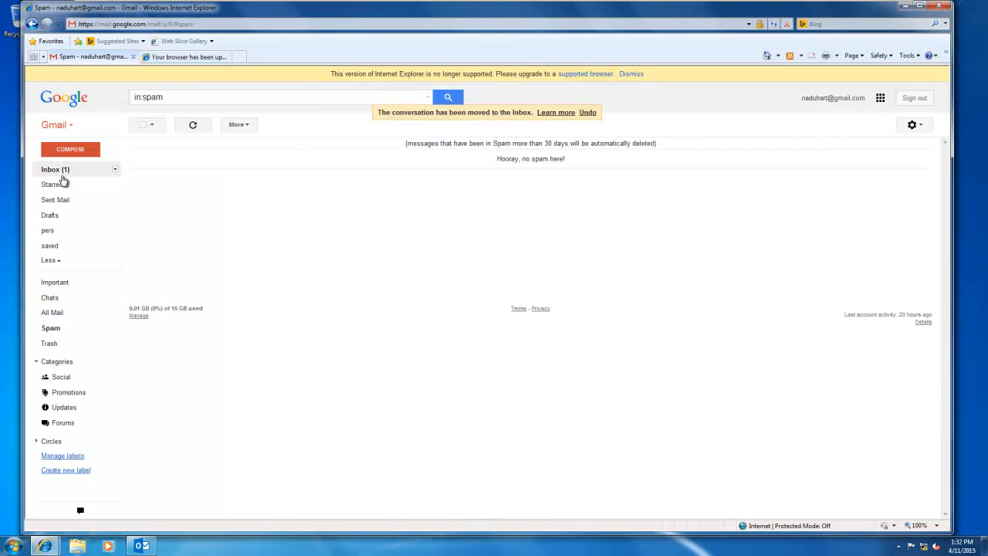
pyautogui.click(54, 171)
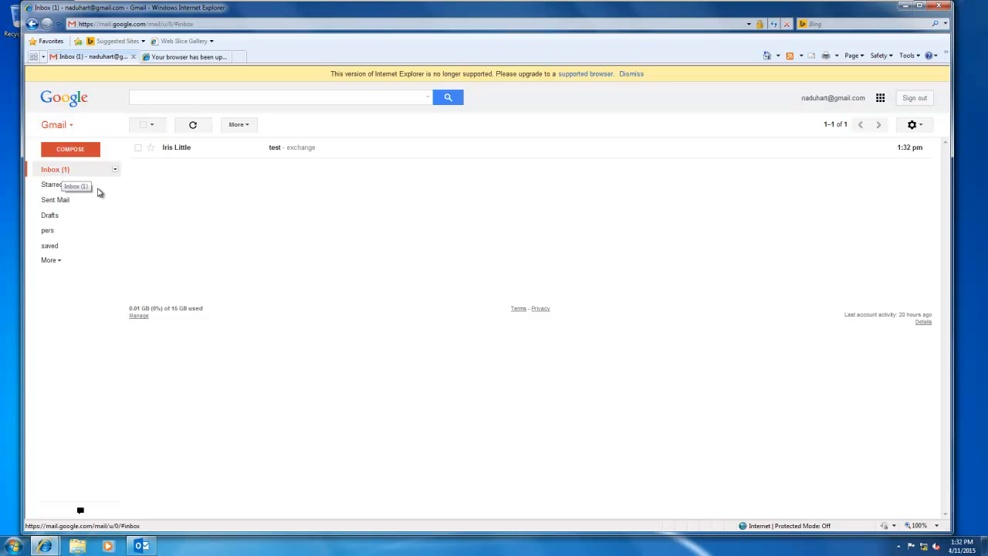
pyautogui.click(177, 148)
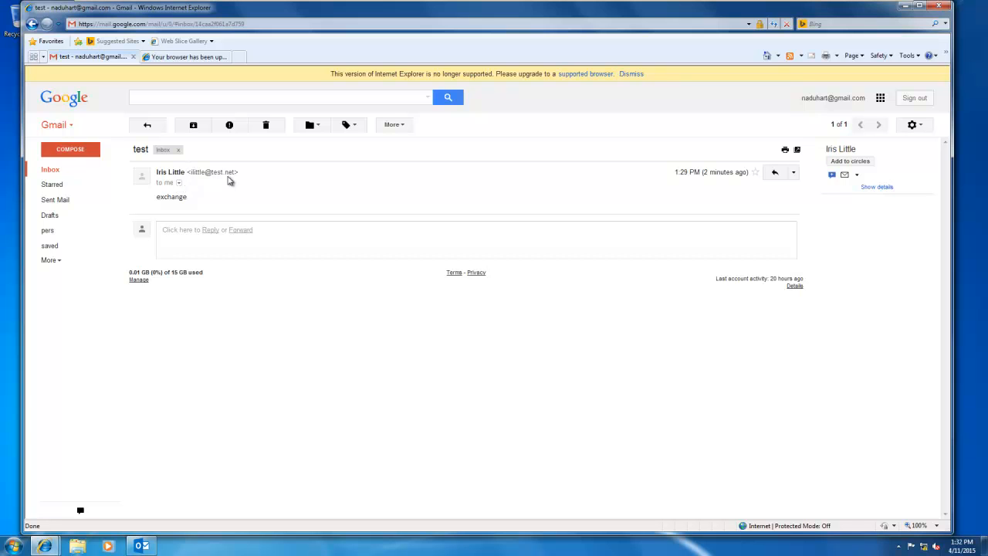
pyautogui.click(939, 7)
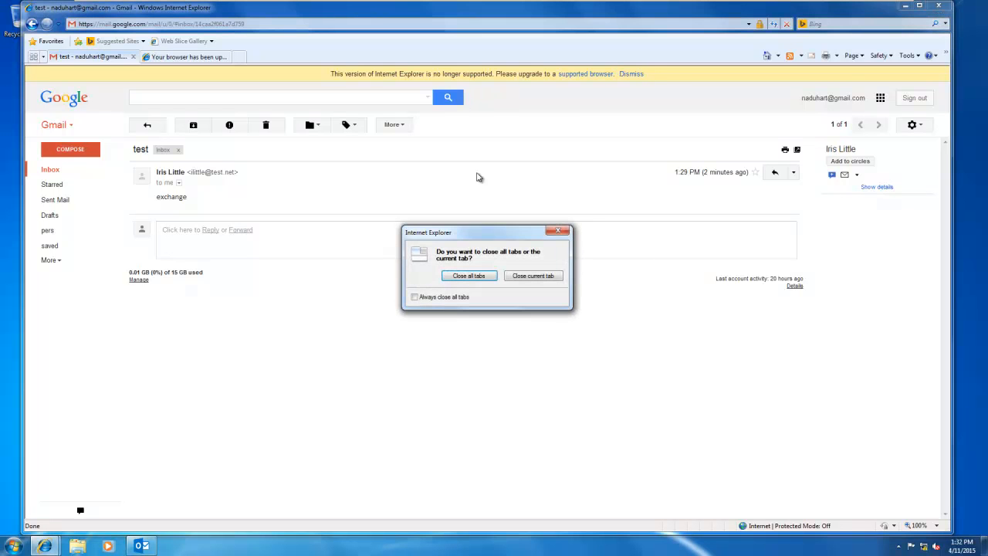
pyautogui.click(479, 277)
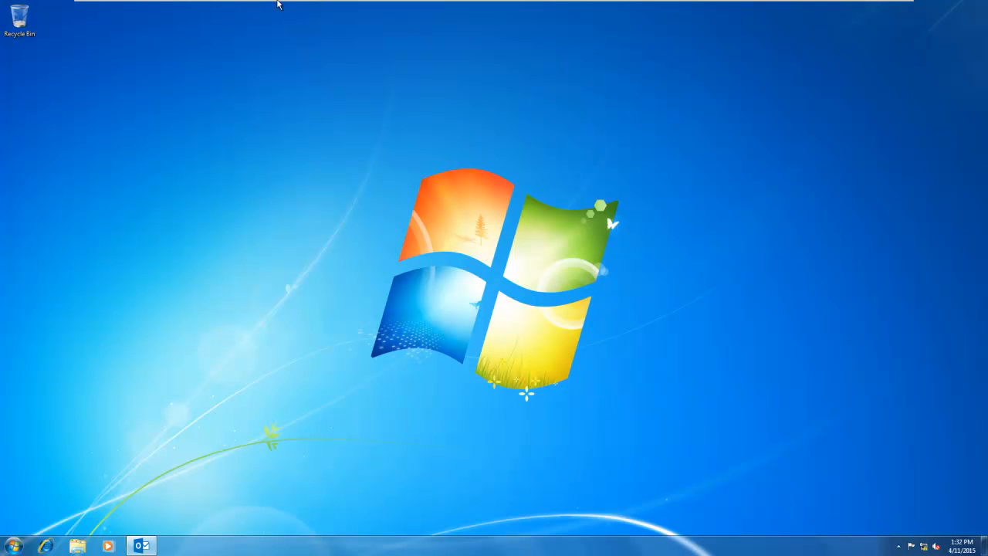
# Step: Back on the mail server VM, open recipients in the Exchange admin center to list the mailboxes
pyautogui.moveTo(292, 4)
pyautogui.click(175, 10)
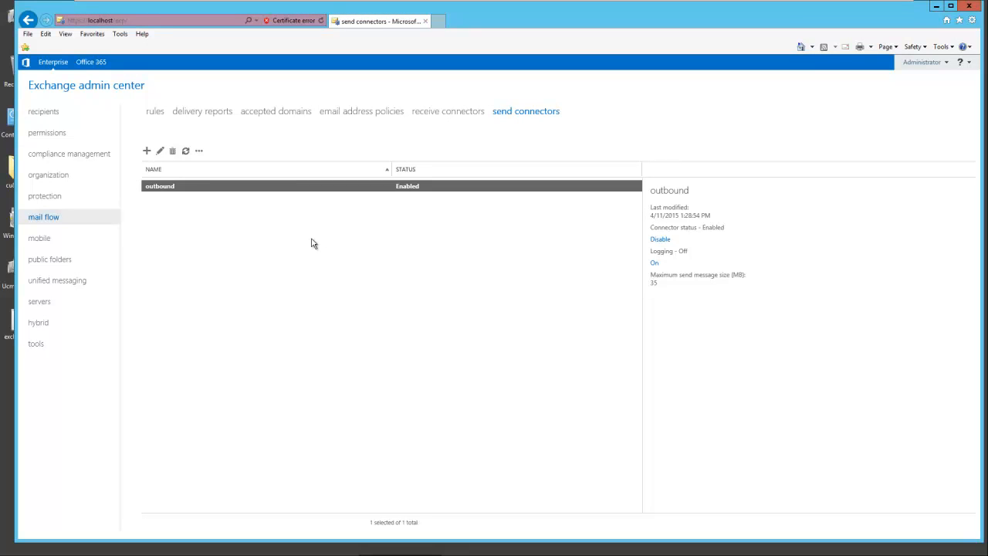
pyautogui.click(56, 115)
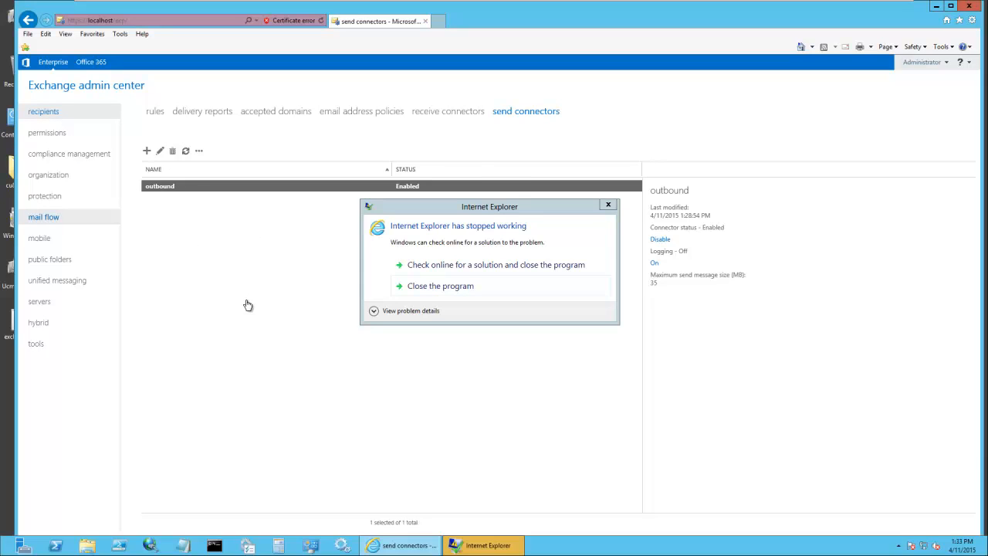